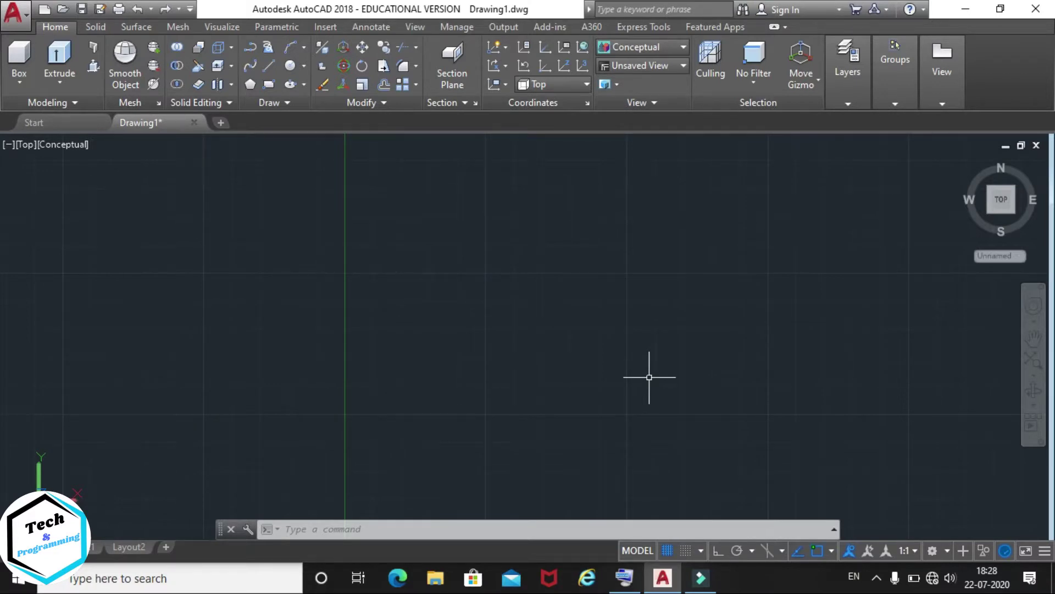
Step: Switch the viewport to SW Isometric and turn polar tracking off
left_click(15, 86)
left_click(26, 150)
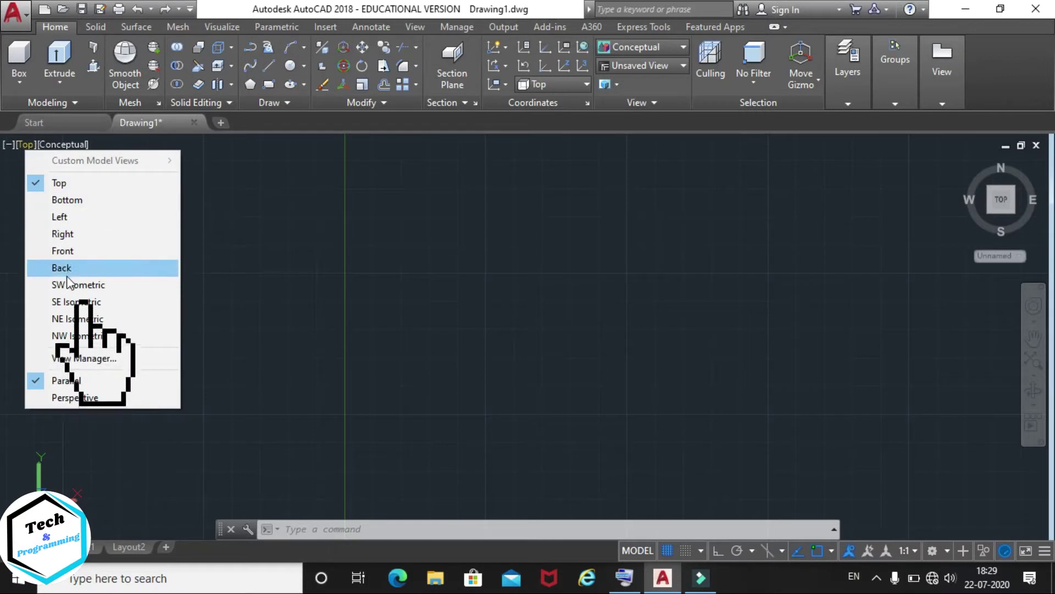
left_click(68, 286)
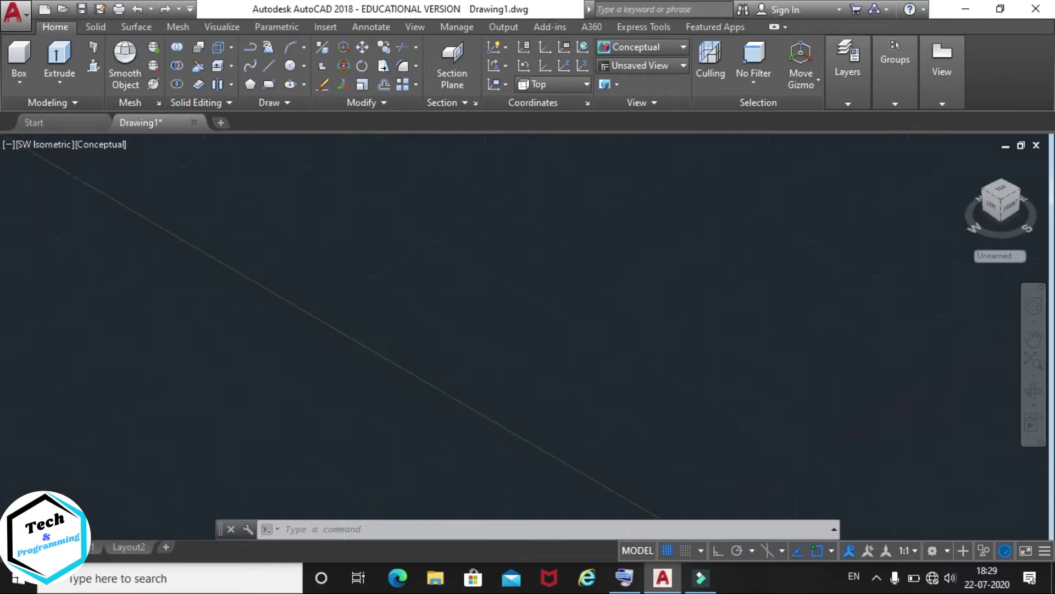
key("F10")
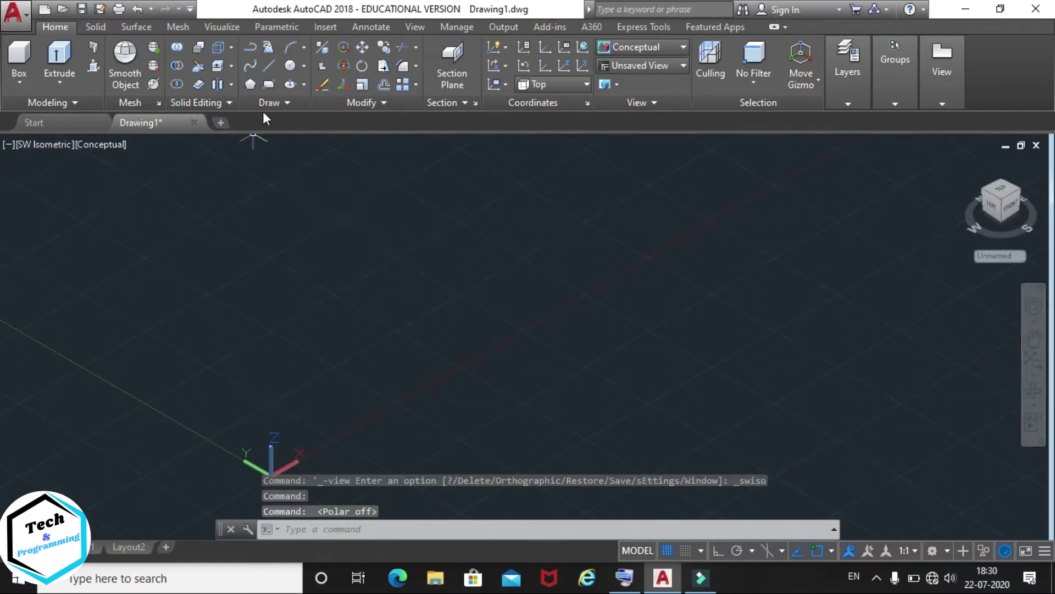
Step: Draw a closed four-sided outline with LINE through four corner points
left_click(269, 68)
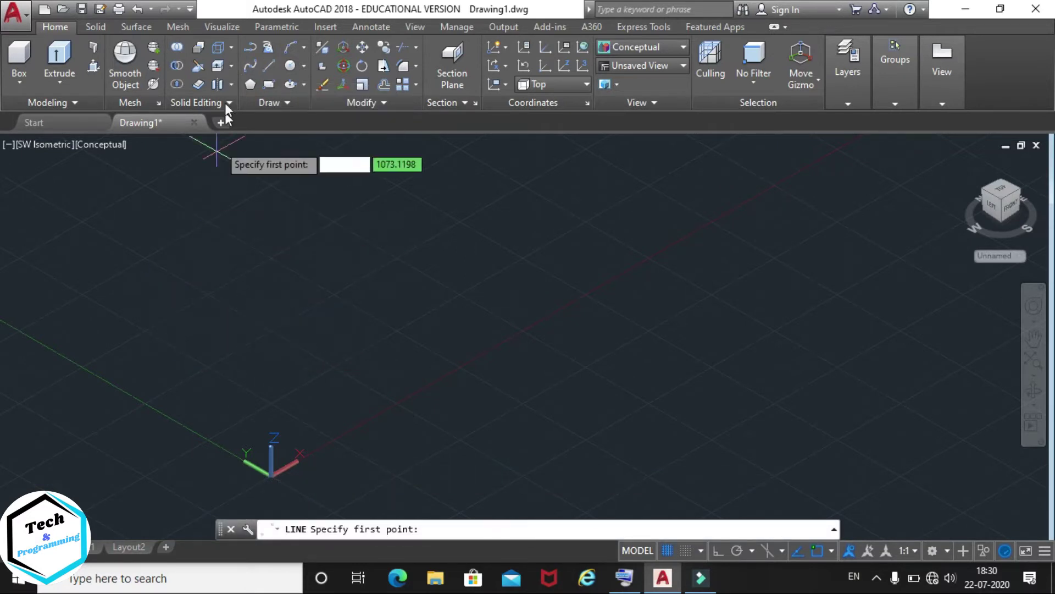
left_click(266, 65)
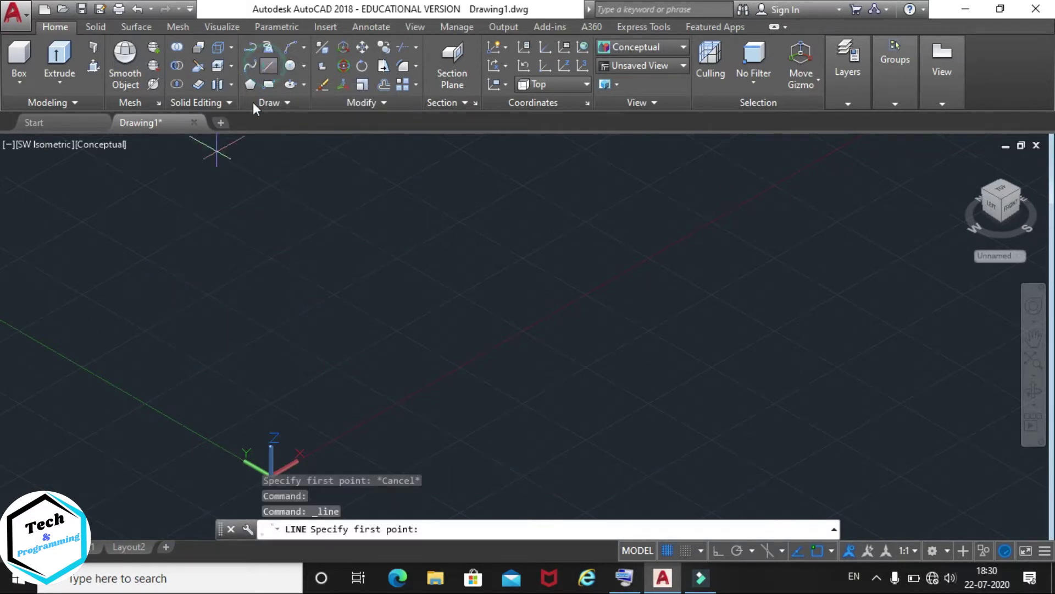
left_click(157, 325)
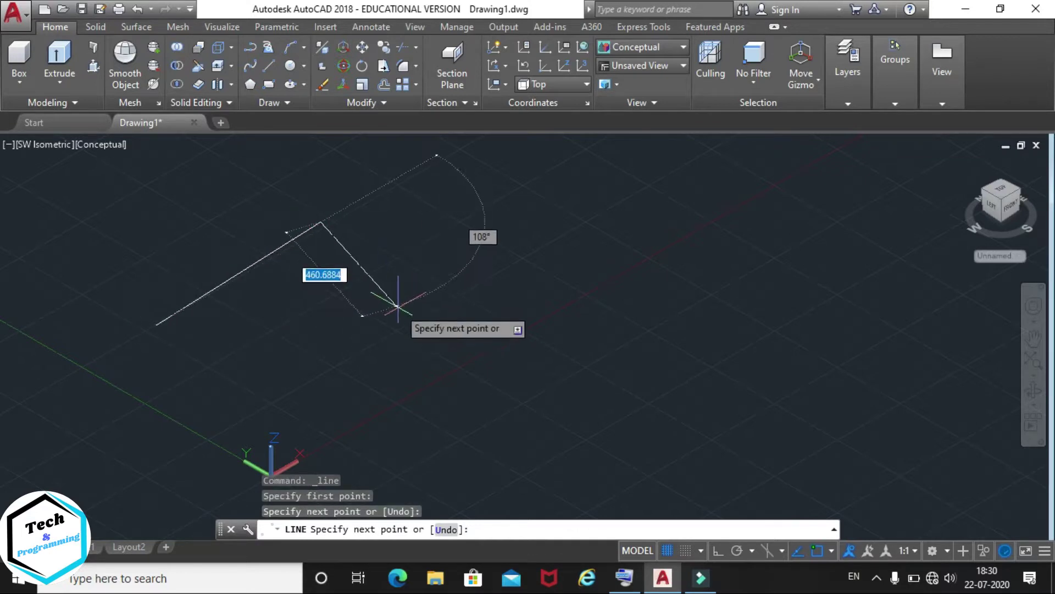
left_click(421, 283)
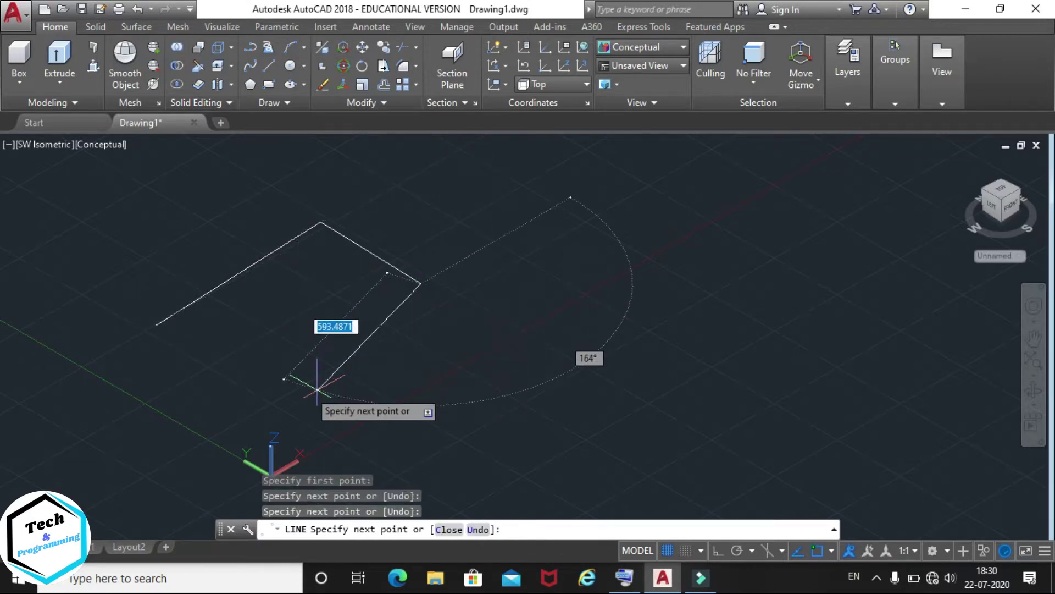
left_click(261, 366)
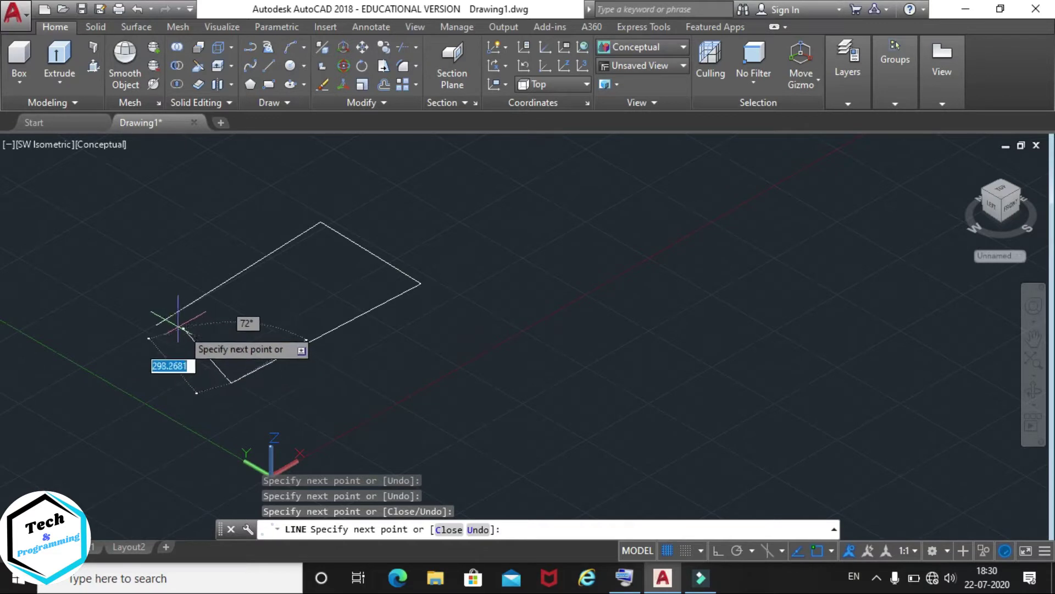
left_click(156, 325)
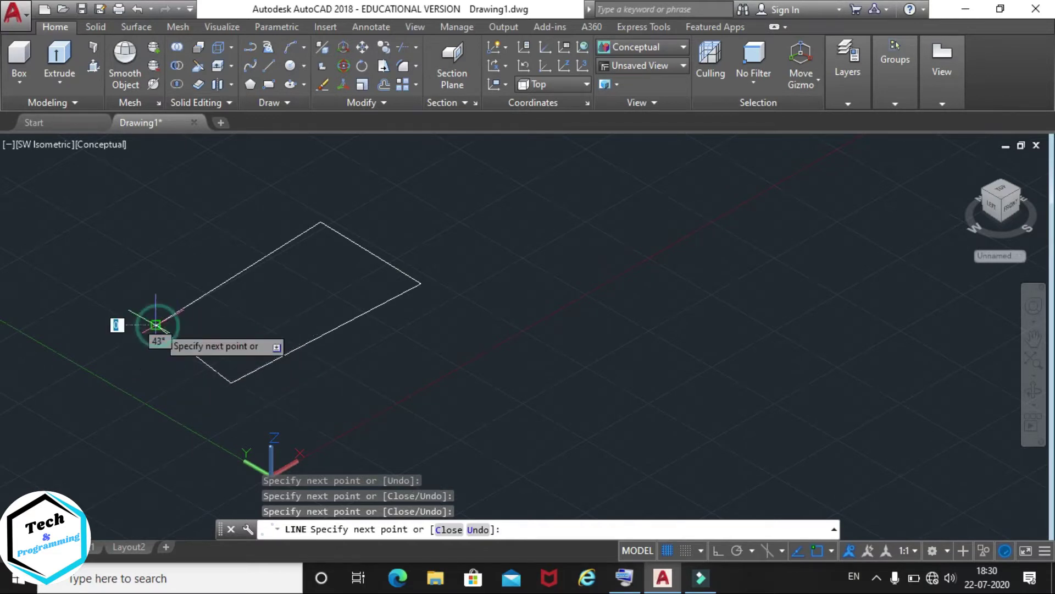
key("Return")
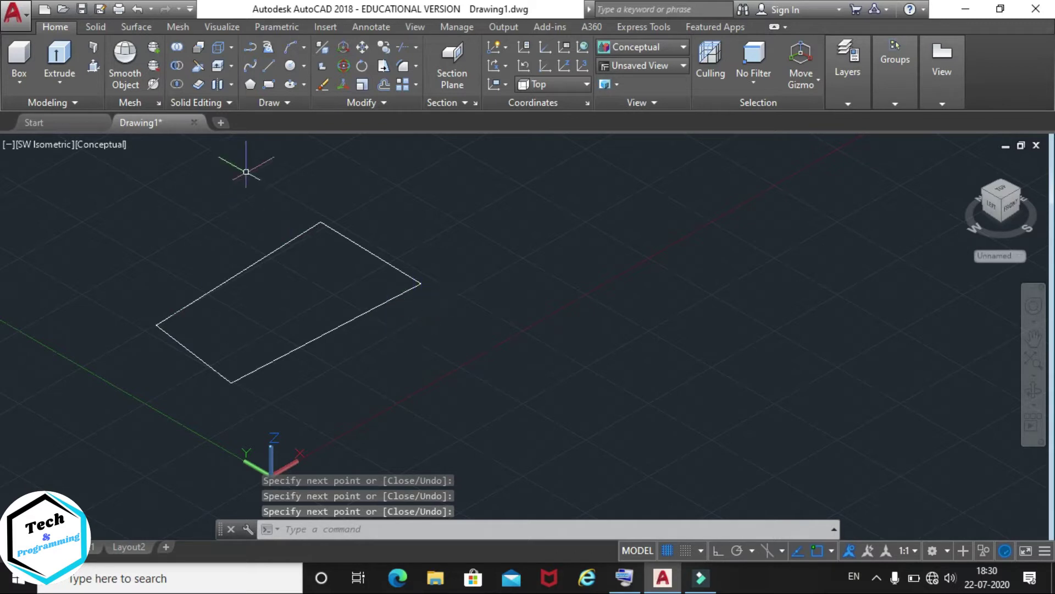
Step: Copy the four-line rectangle to a spot on its right
left_click(383, 50)
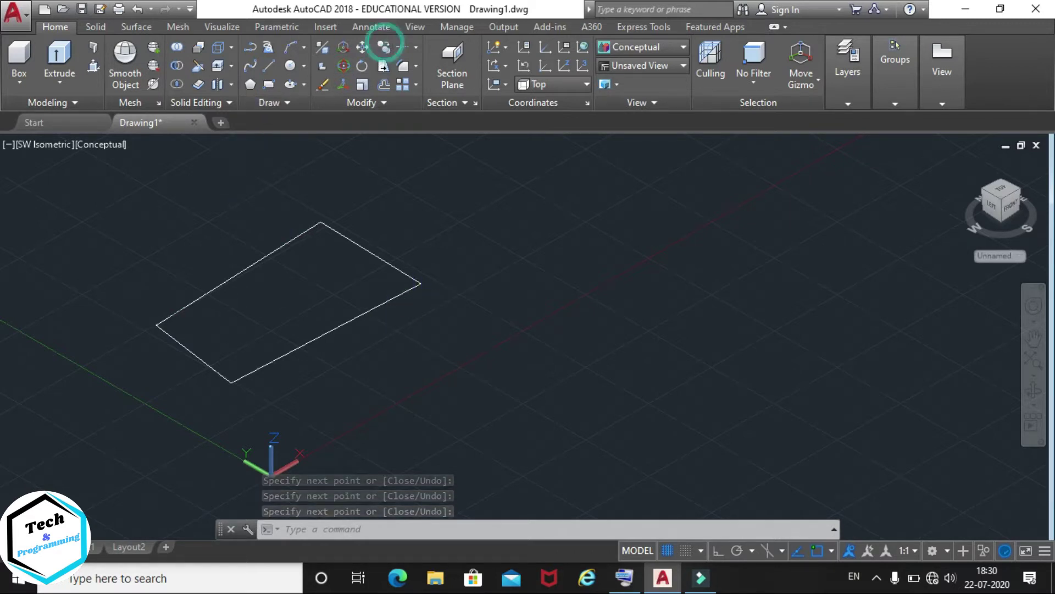
left_click(76, 211)
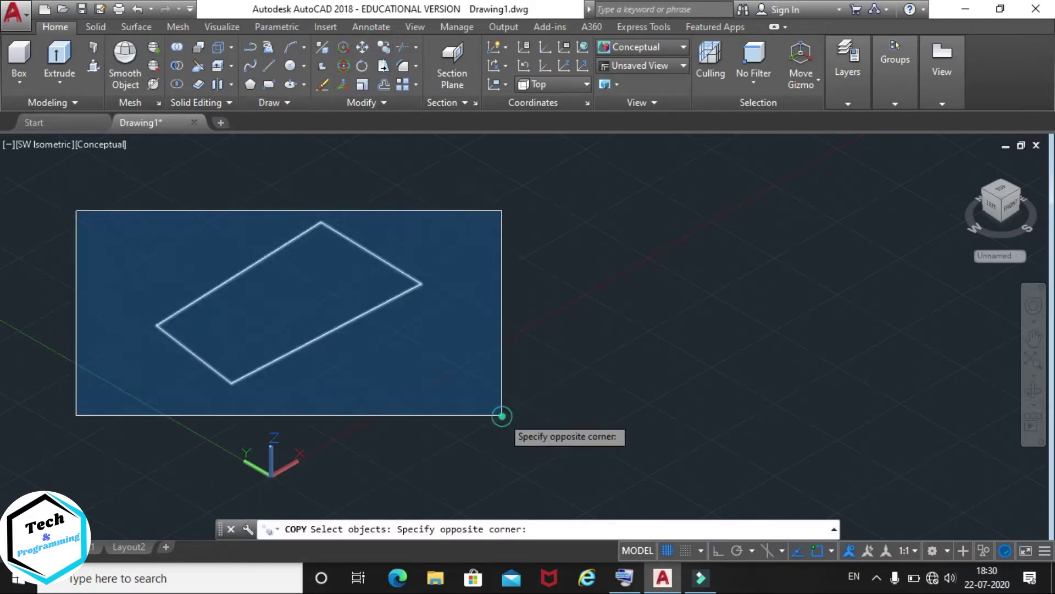
left_click(502, 415)
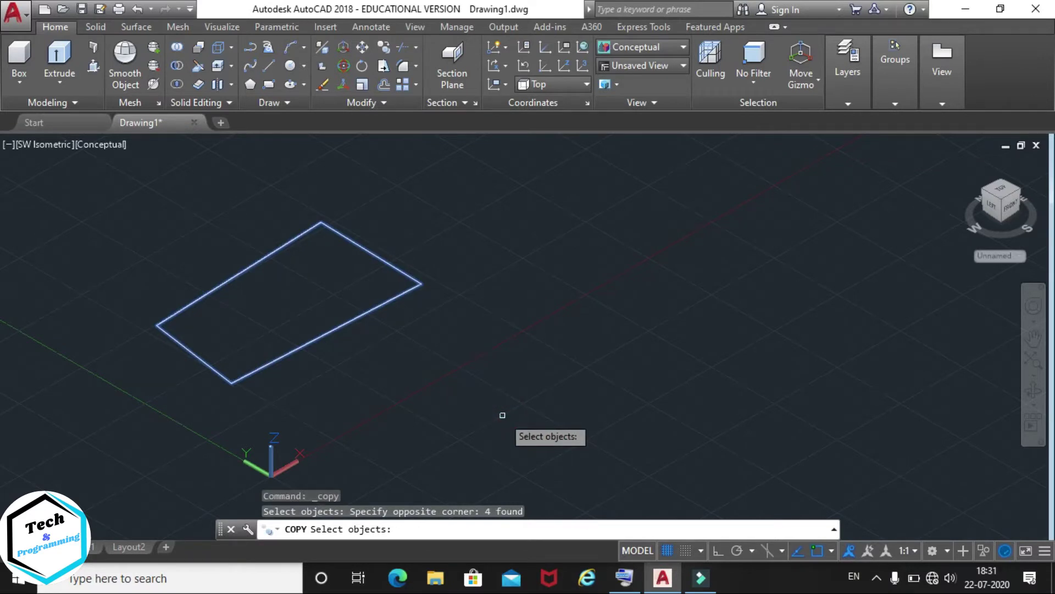
key("Return")
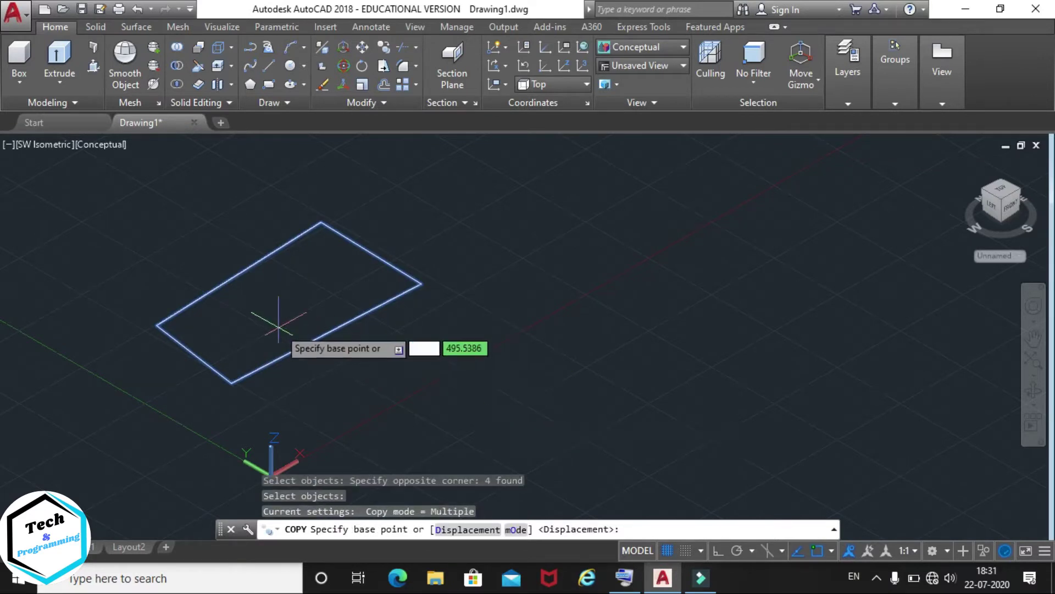
left_click(266, 320)
left_click(671, 361)
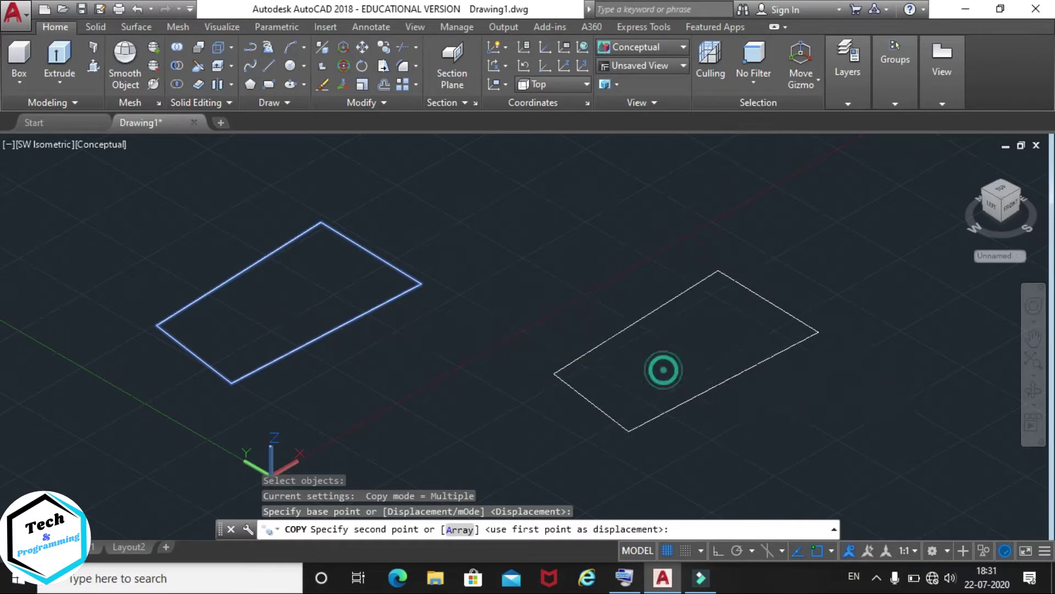
key("Escape")
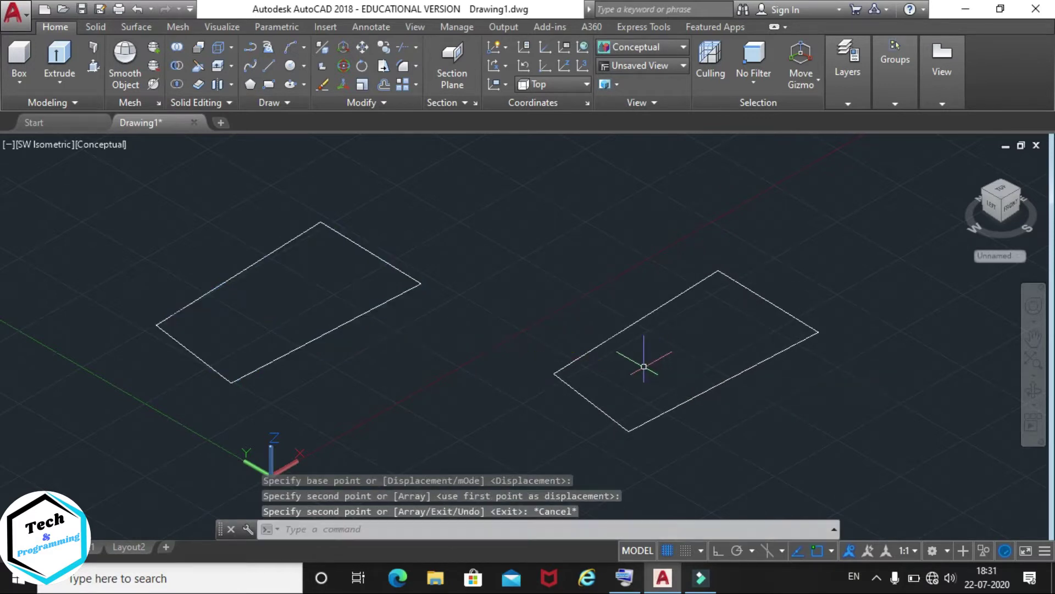
Step: Pick the left rectangle's four edges one by one, then clear the selection
left_click(330, 330)
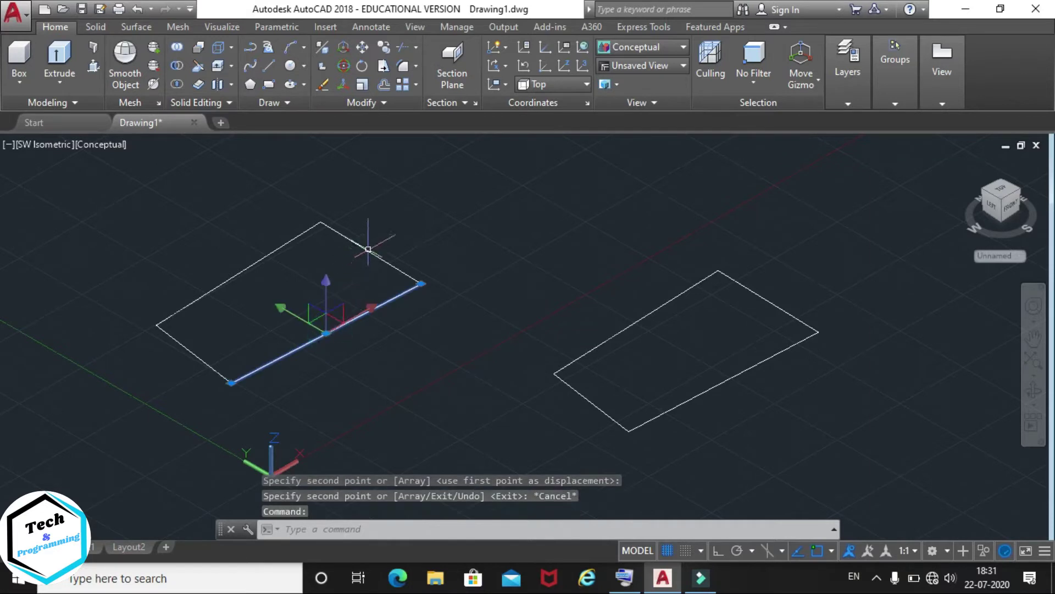
left_click(365, 248)
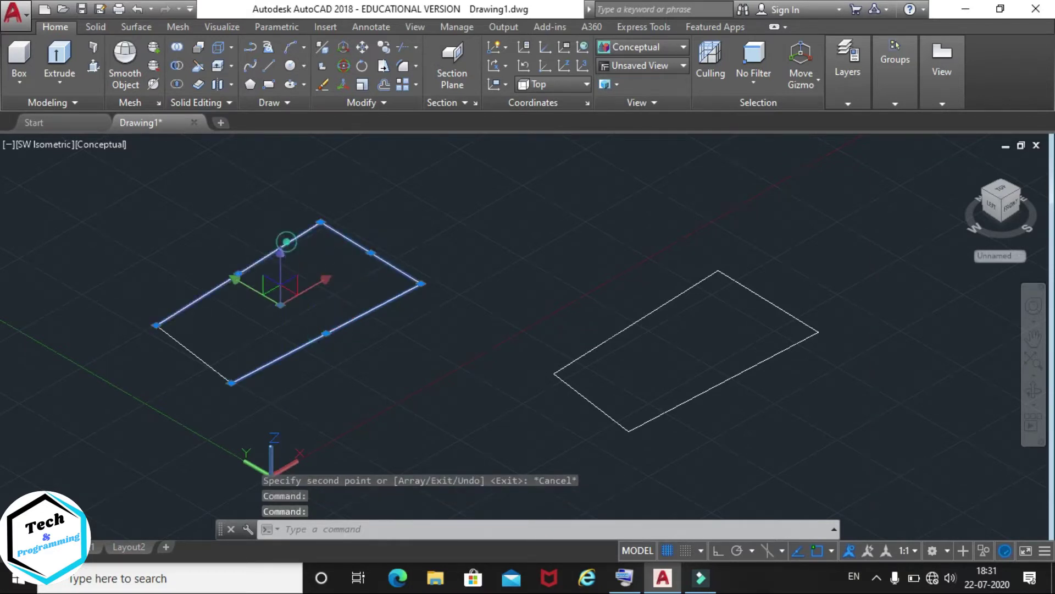
left_click(261, 259)
left_click(193, 355)
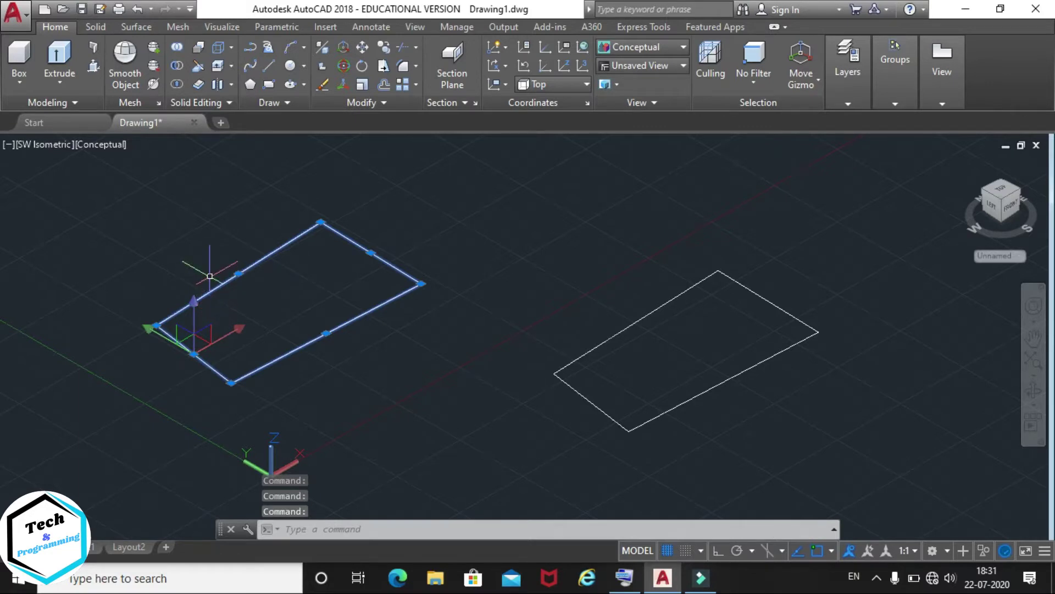
key("Escape")
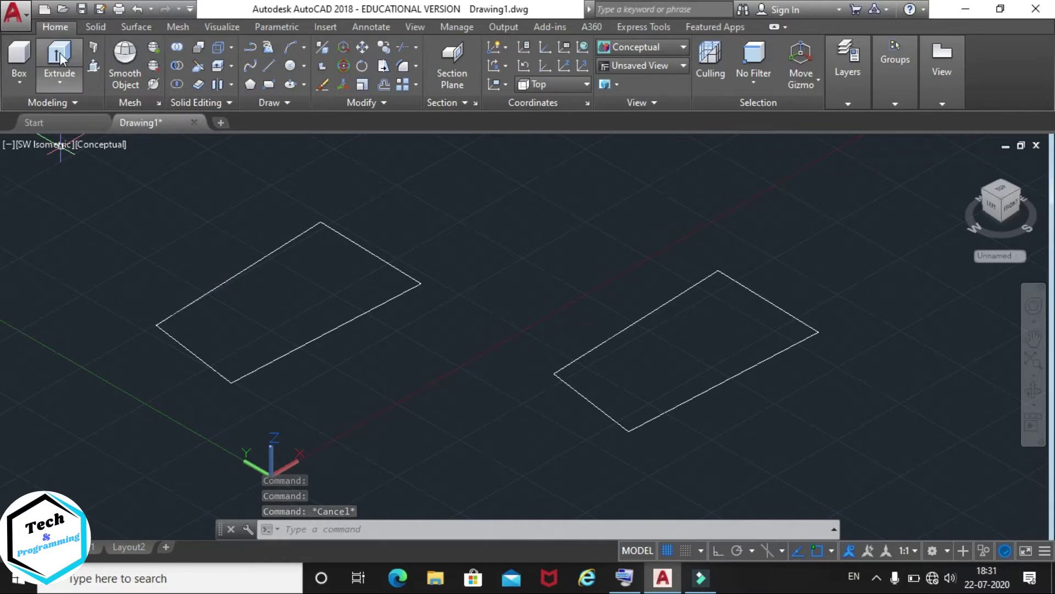
Step: Extrude the left rectangle's four lines to a height of 300 as open walls
left_click(59, 54)
left_click(138, 207)
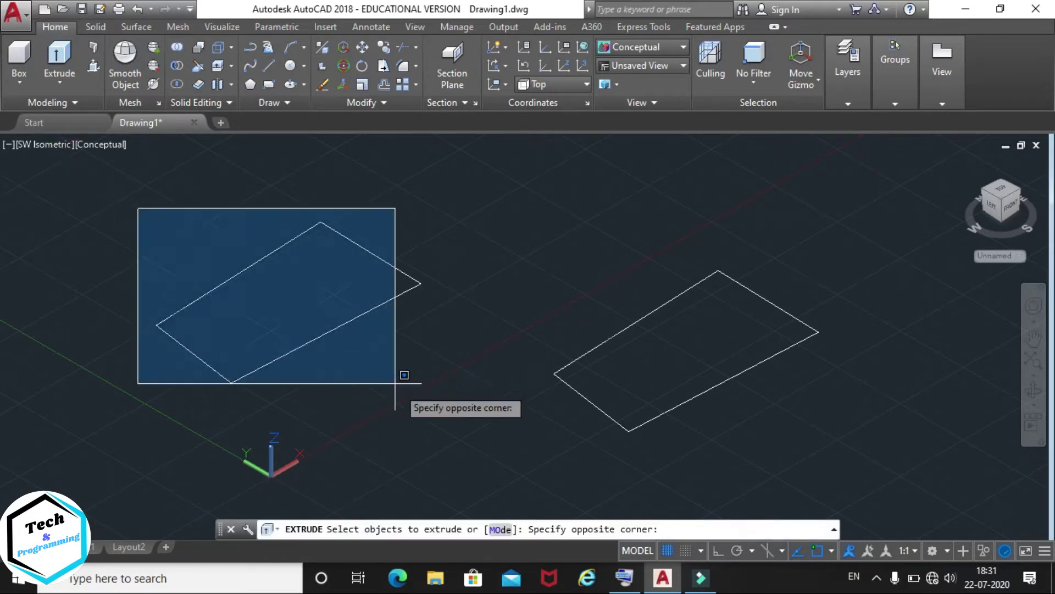
left_click(453, 433)
key("Return")
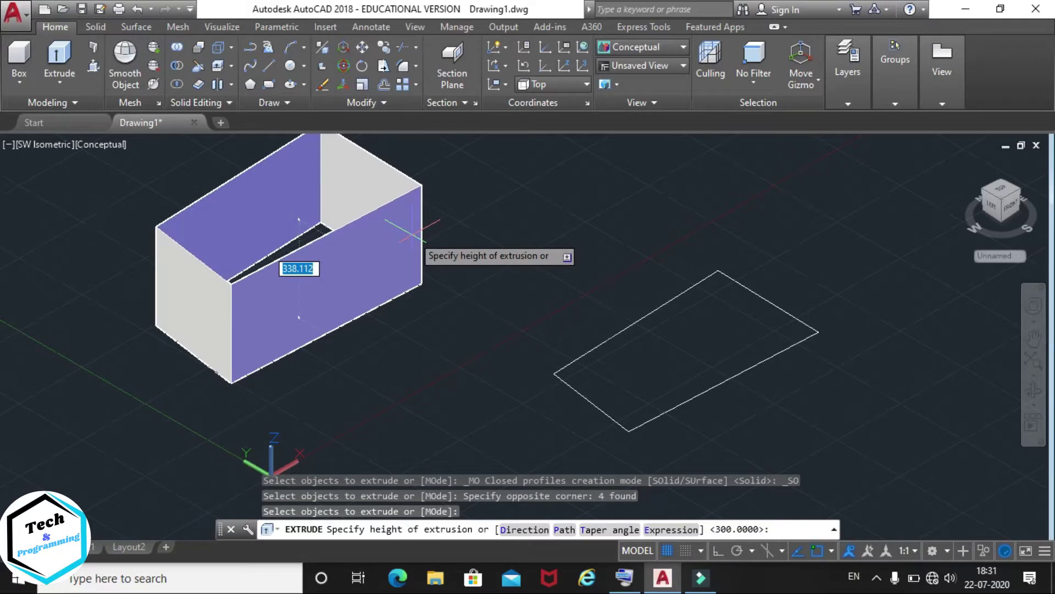
type("300")
key("Return")
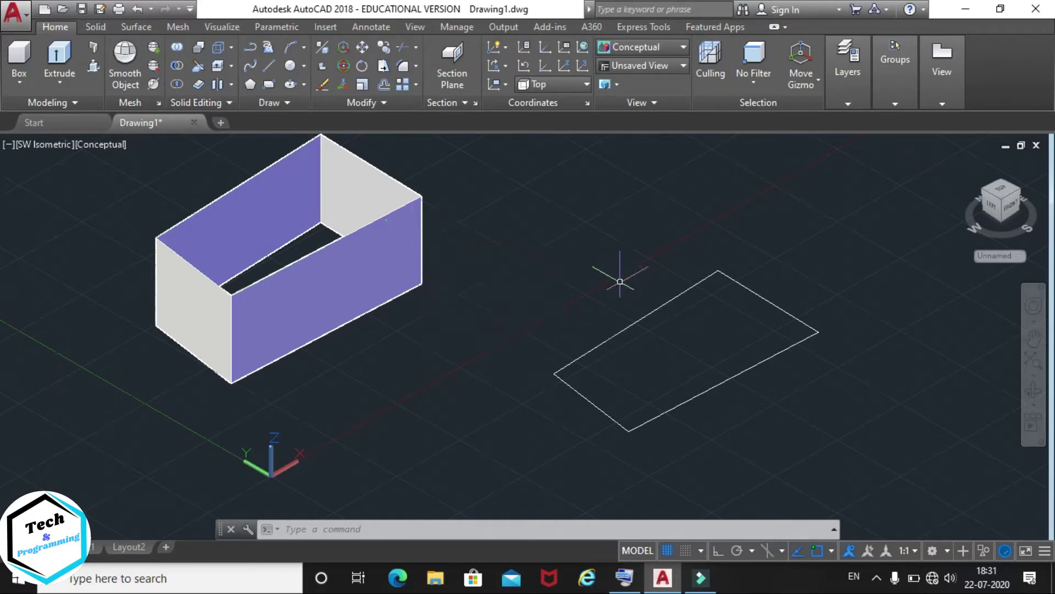
Step: Try selecting edges of the right rectangle, then clear the selection
left_click(629, 326)
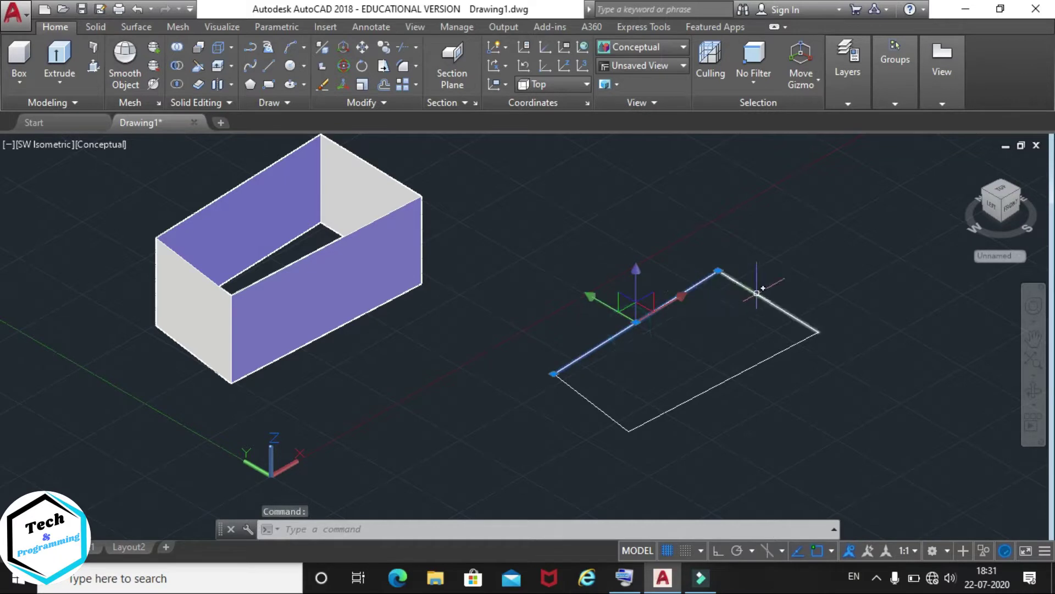
left_click(761, 293)
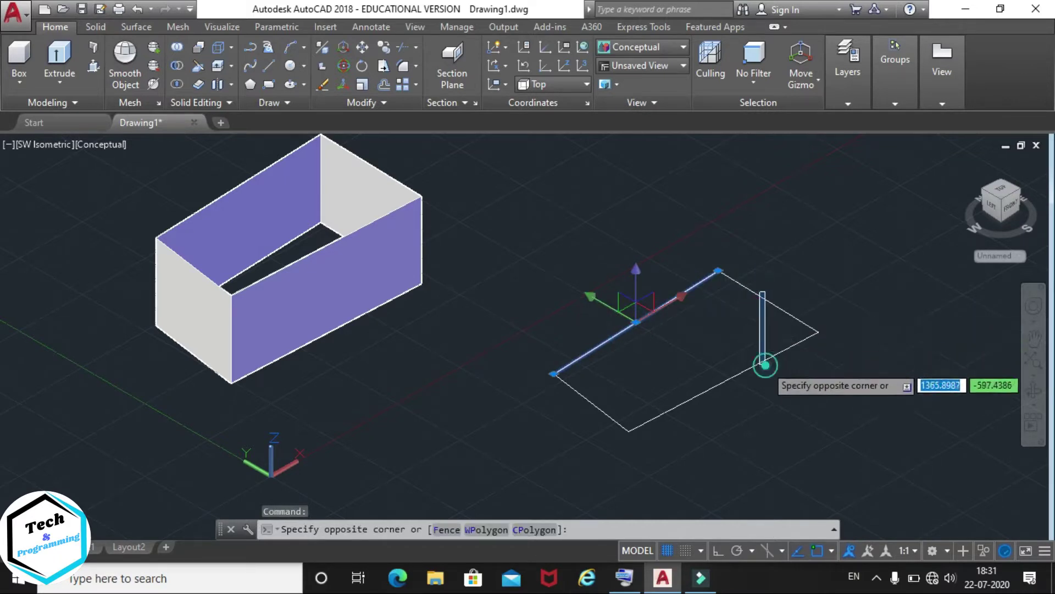
left_click(763, 360)
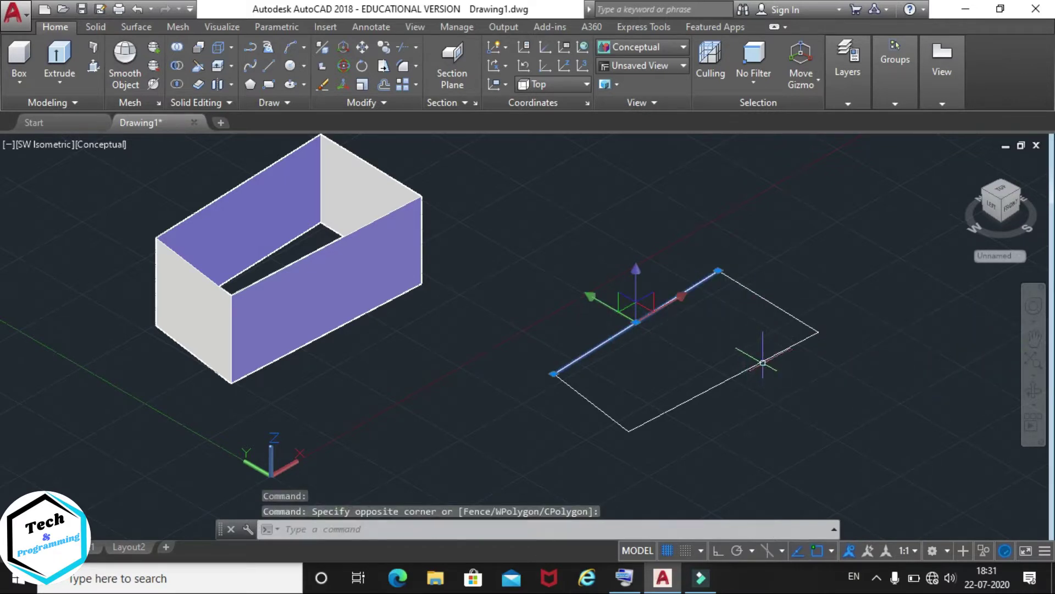
left_click(769, 306)
key("Escape")
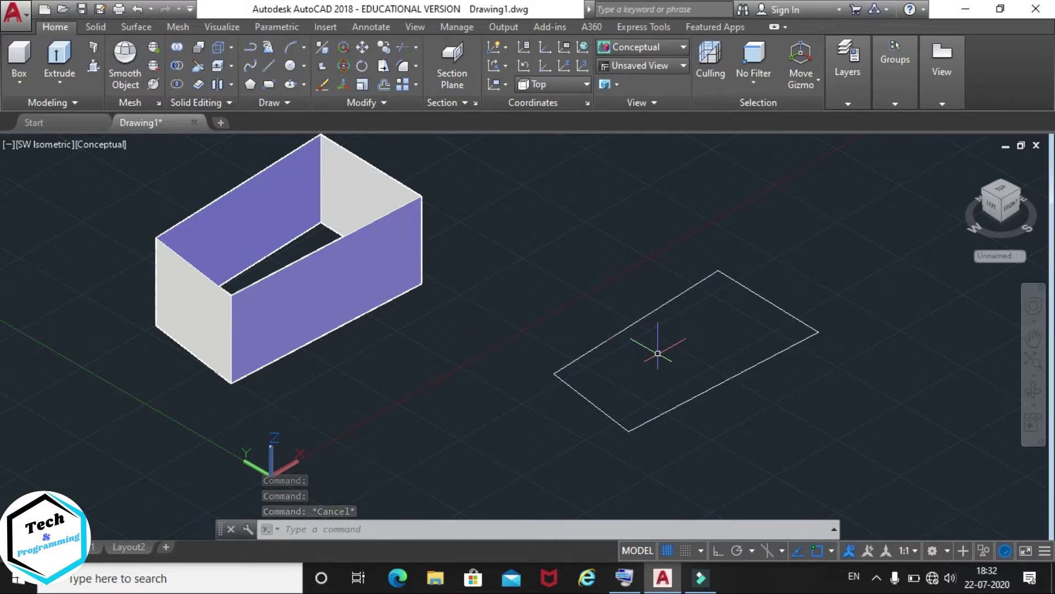
Step: Window-select the right rectangle's four lines and JOIN them into one polyline
left_click(555, 239)
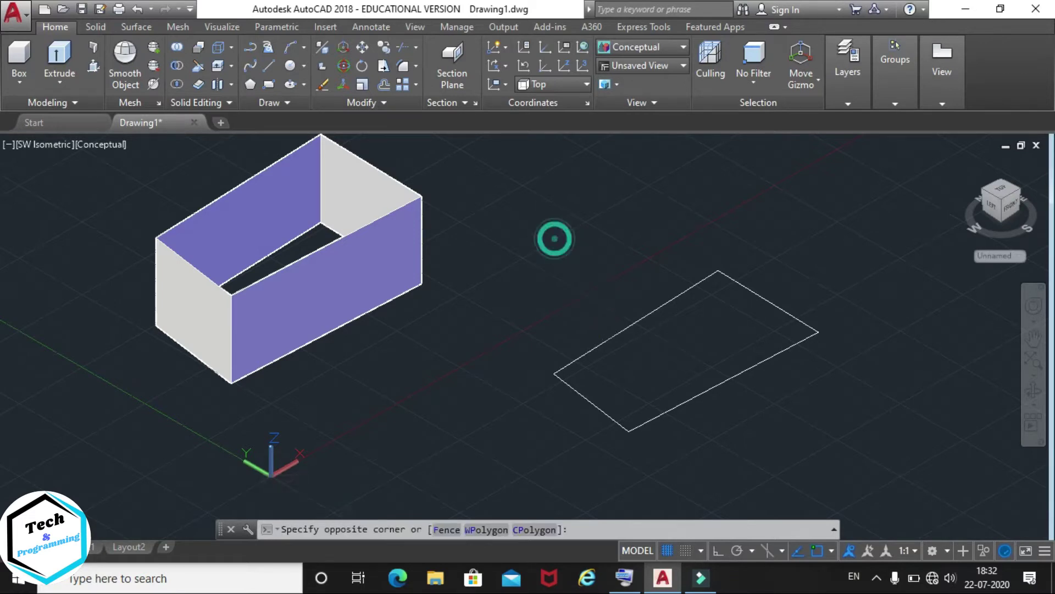
left_click(851, 461)
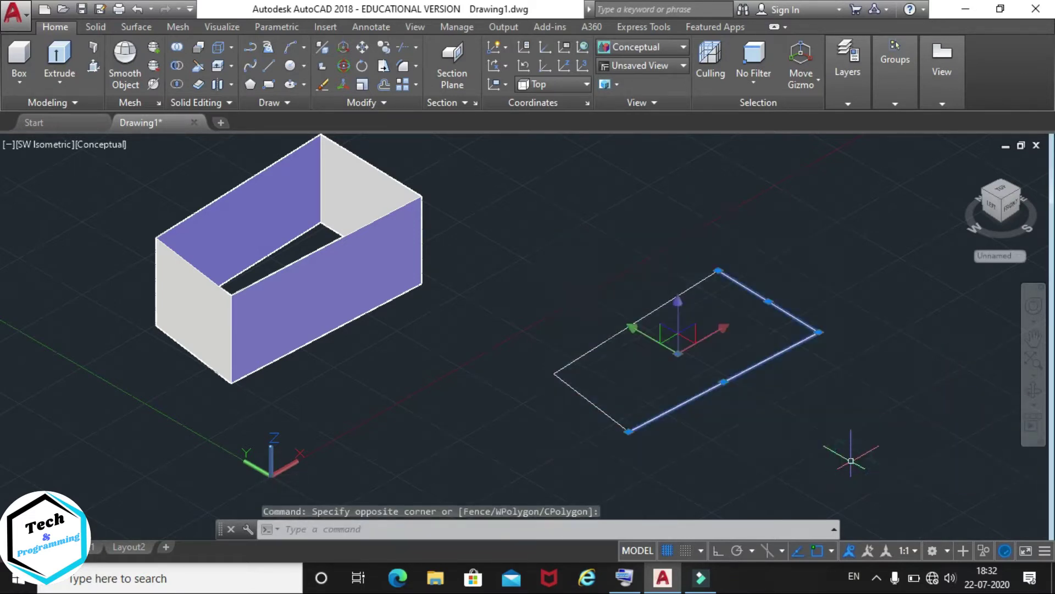
left_click(477, 264)
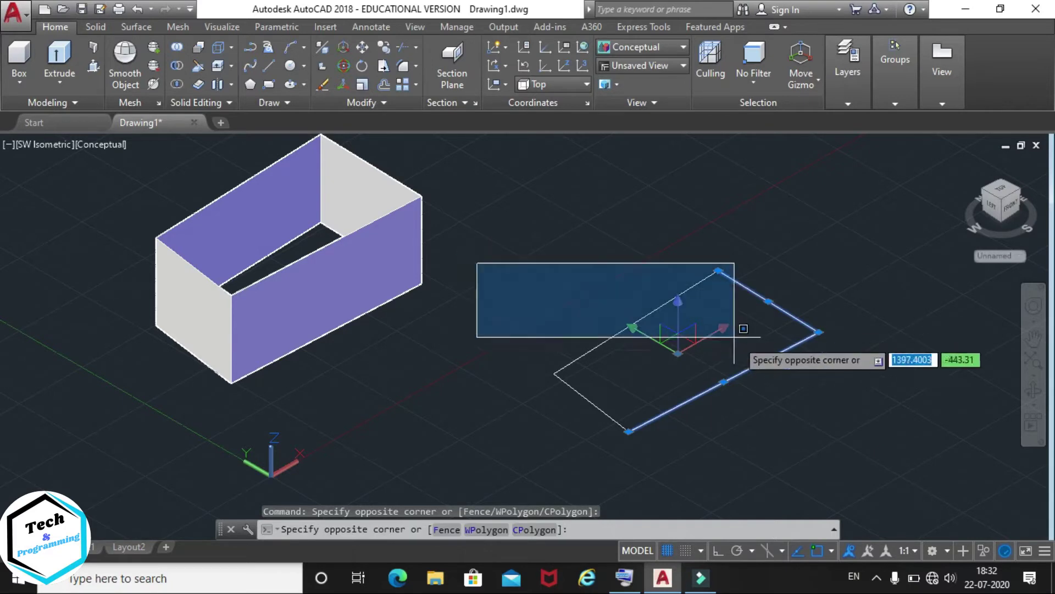
left_click(813, 454)
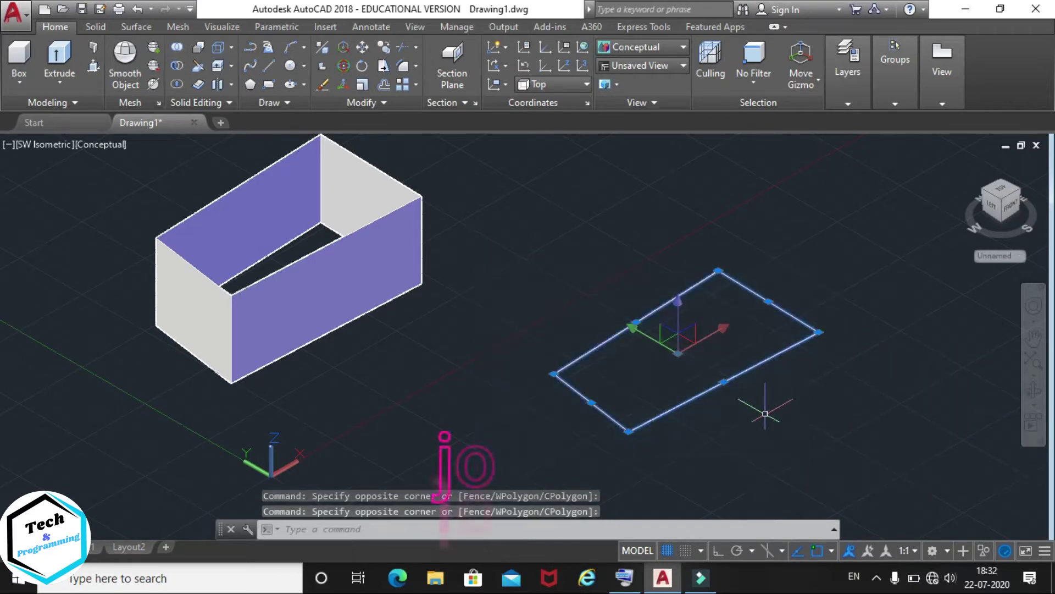
type("j")
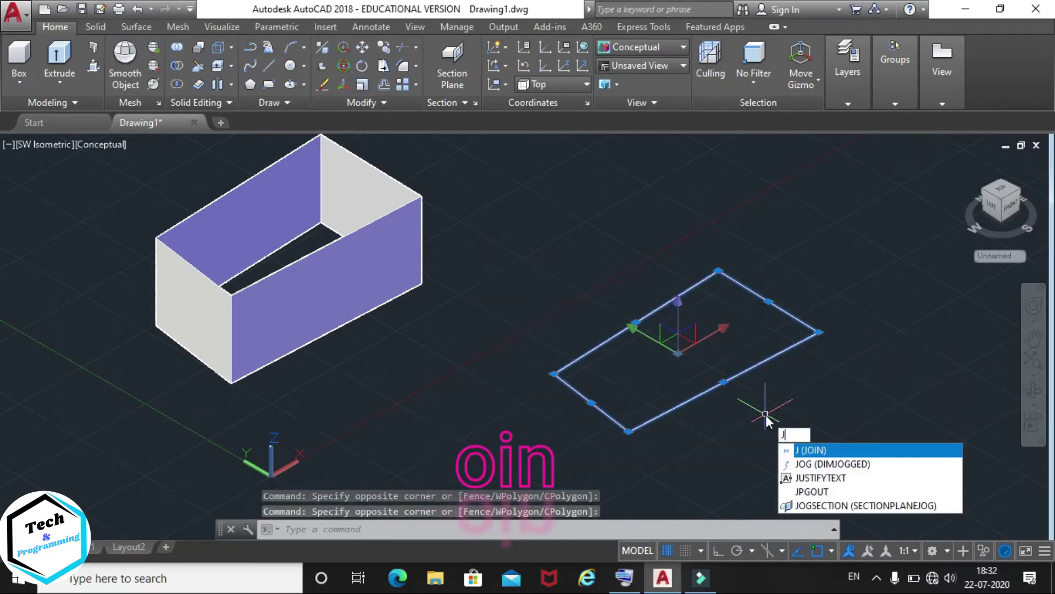
key("Return")
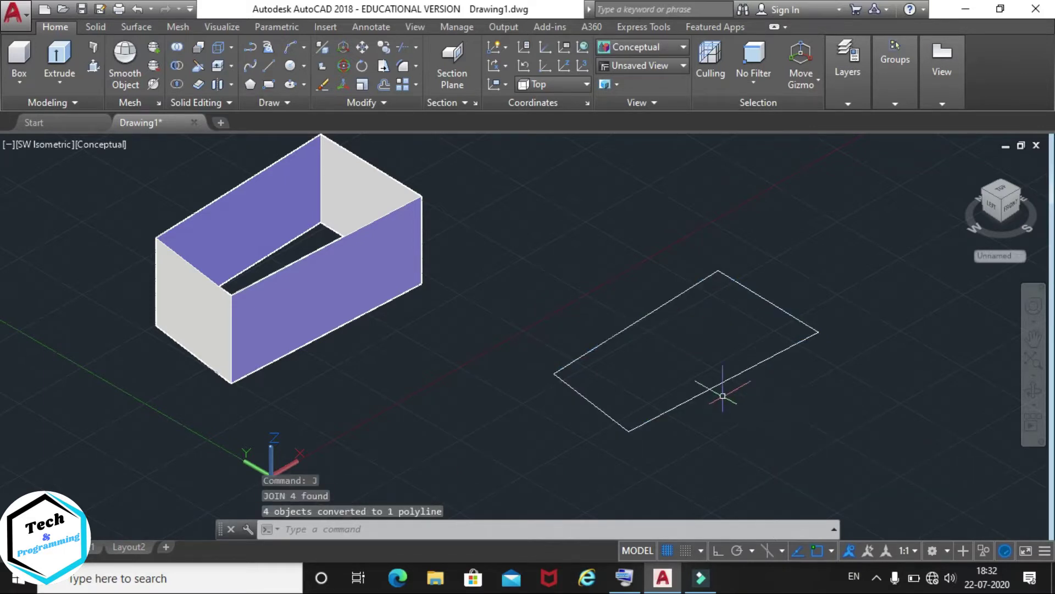
Step: Select the joined rectangle and test a grip to confirm it is one object
left_click(728, 370)
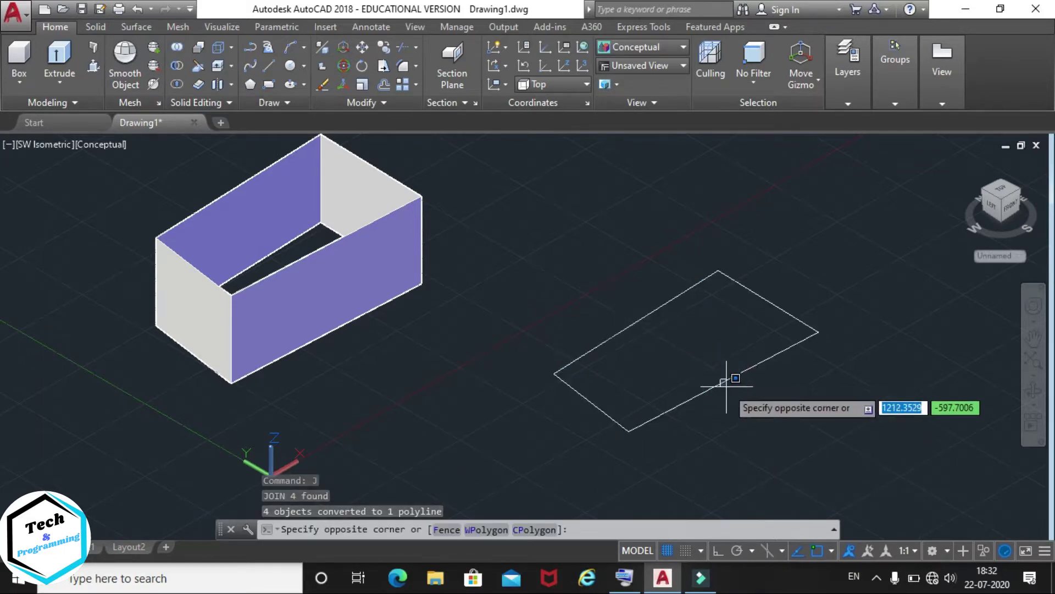
left_click(724, 378)
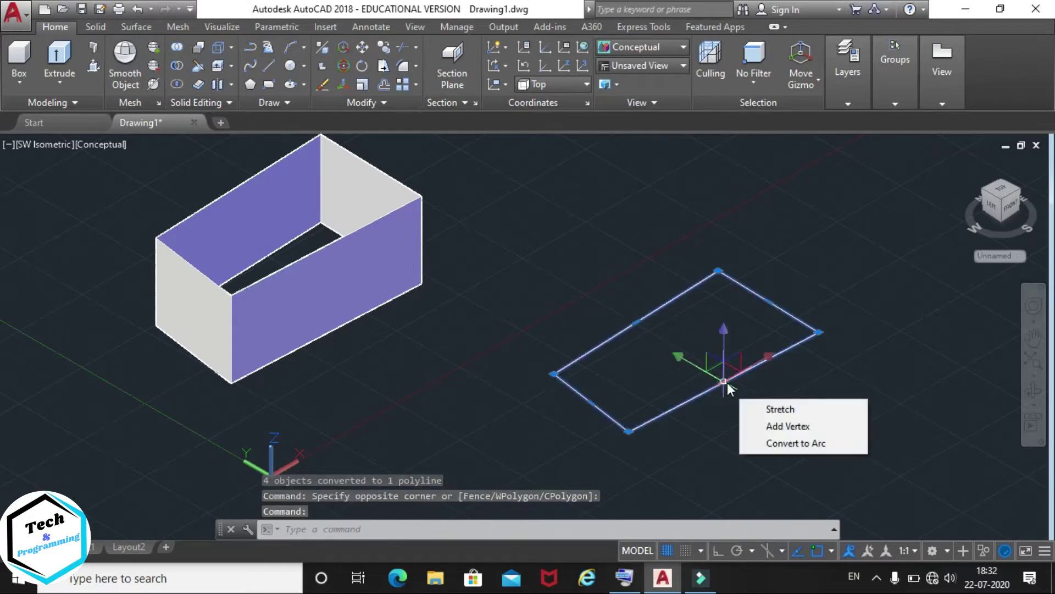
left_click(724, 381)
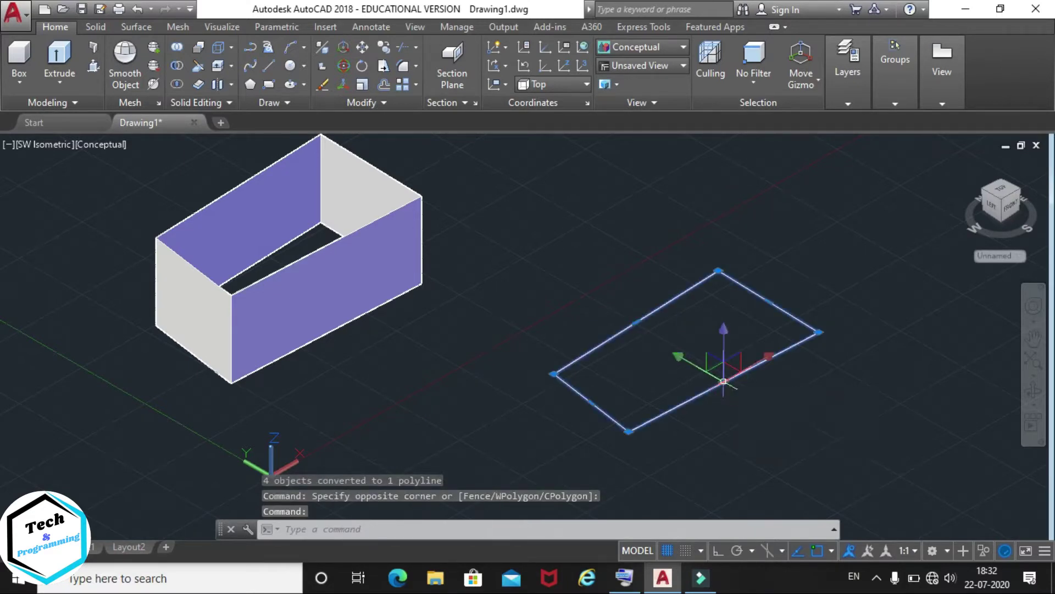
key("Escape")
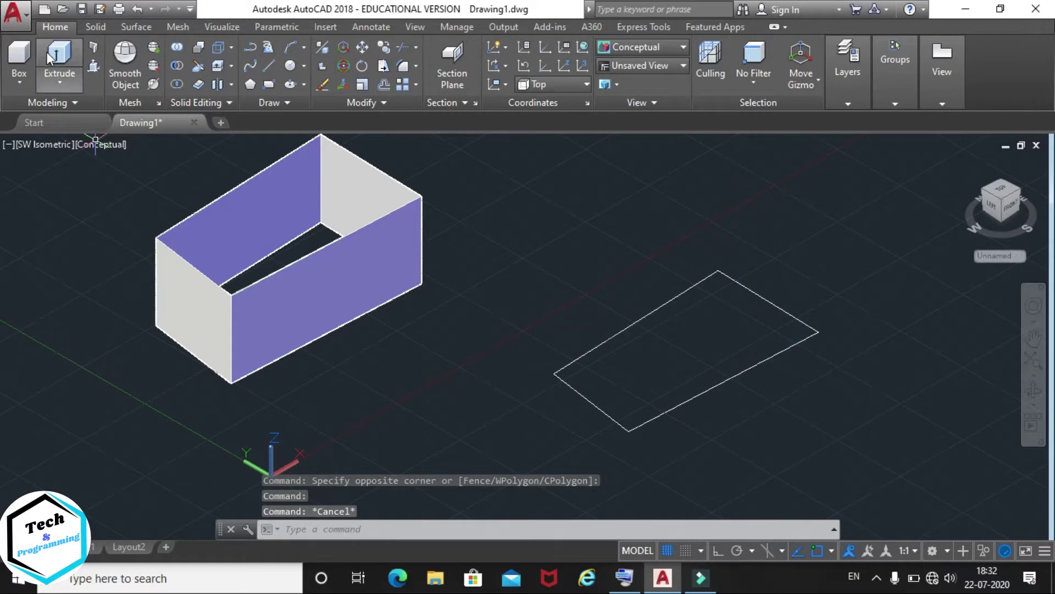
Step: Extrude the joined right-hand rectangle 400 units into a solid box
left_click(57, 55)
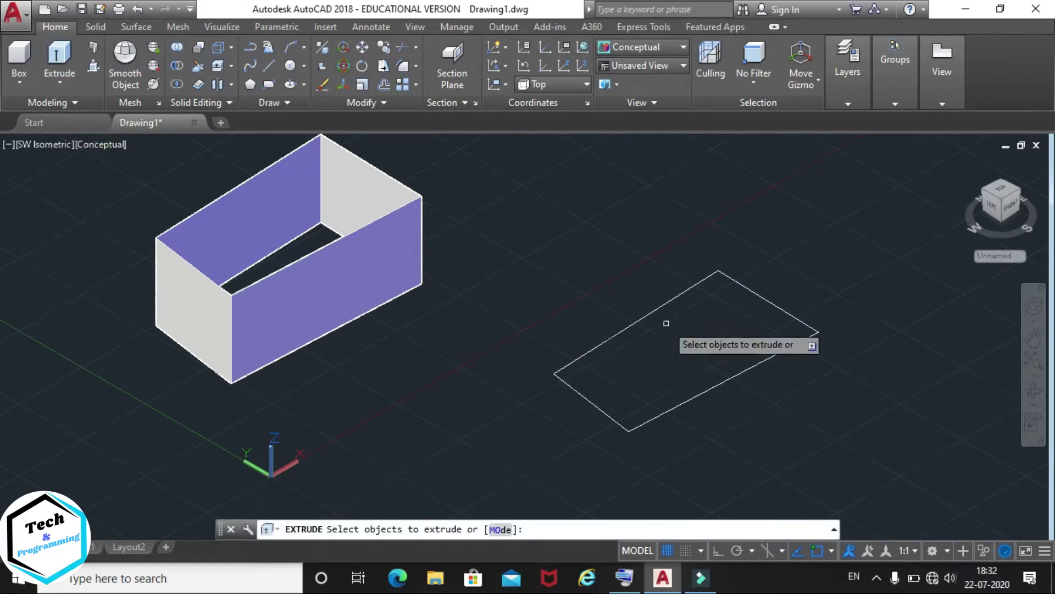
left_click(652, 312)
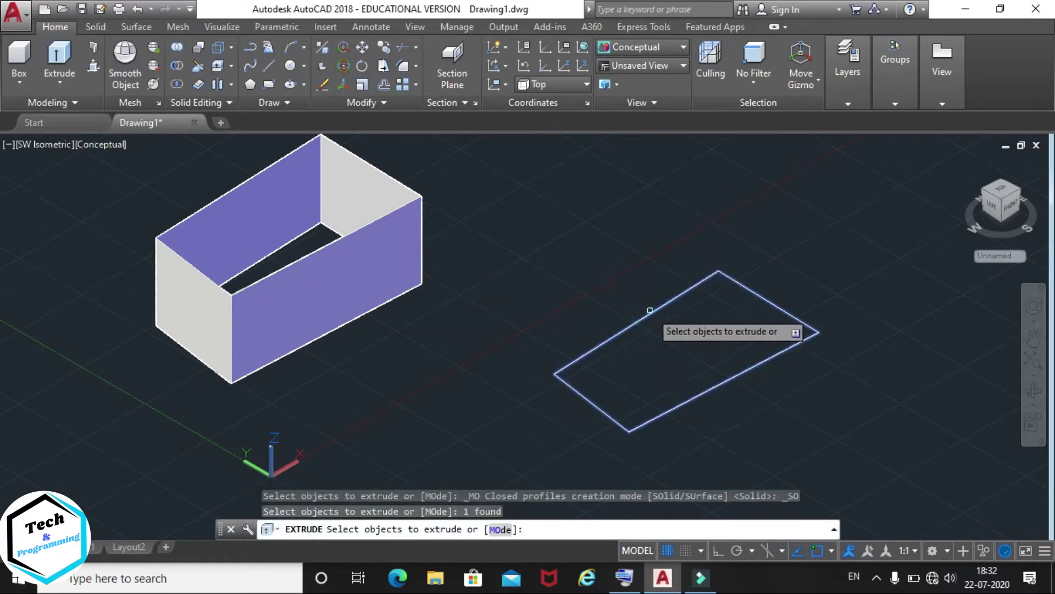
key("Return")
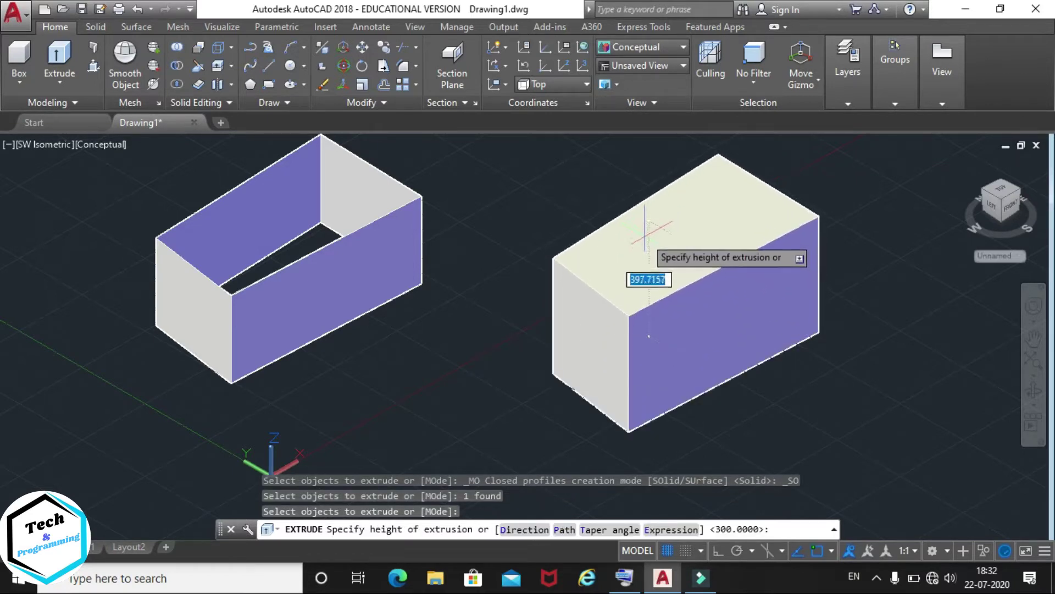
type("400")
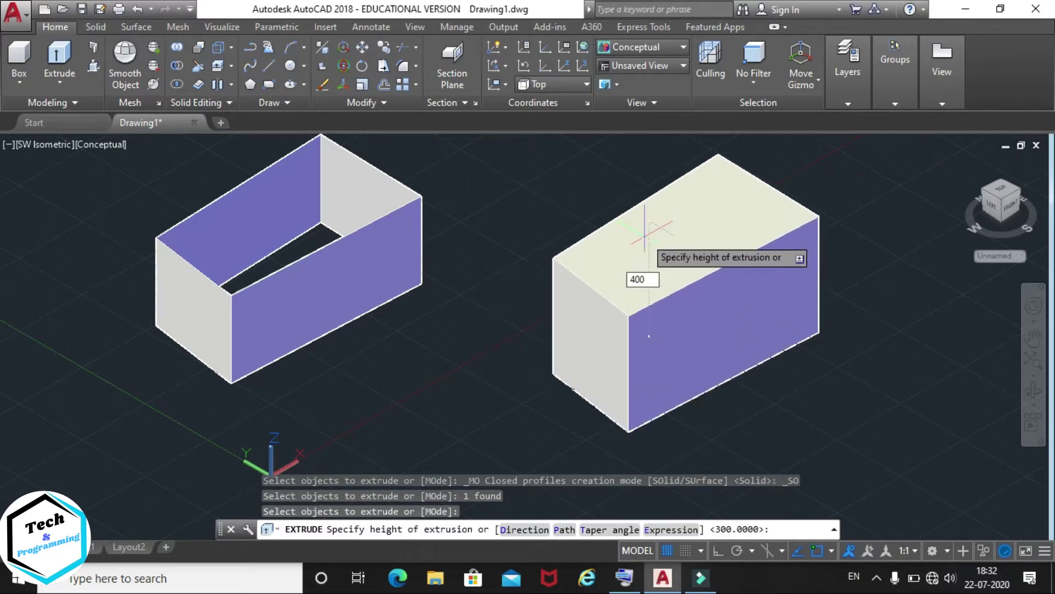
key("Return")
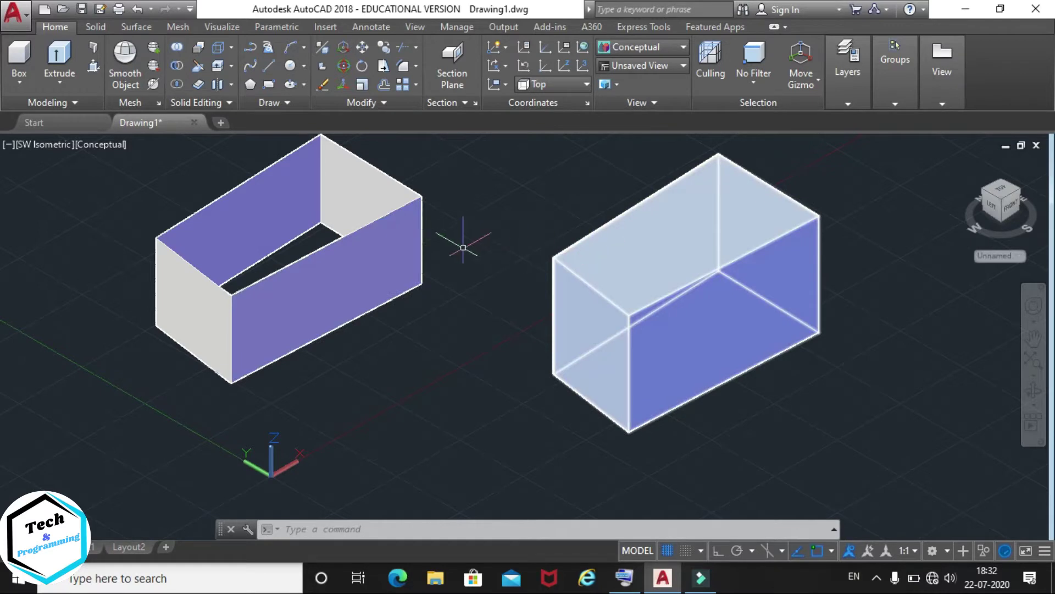
Step: Inspect the open box's walls and the solid box by selecting them, then deselect
left_click(214, 284, "ctrl")
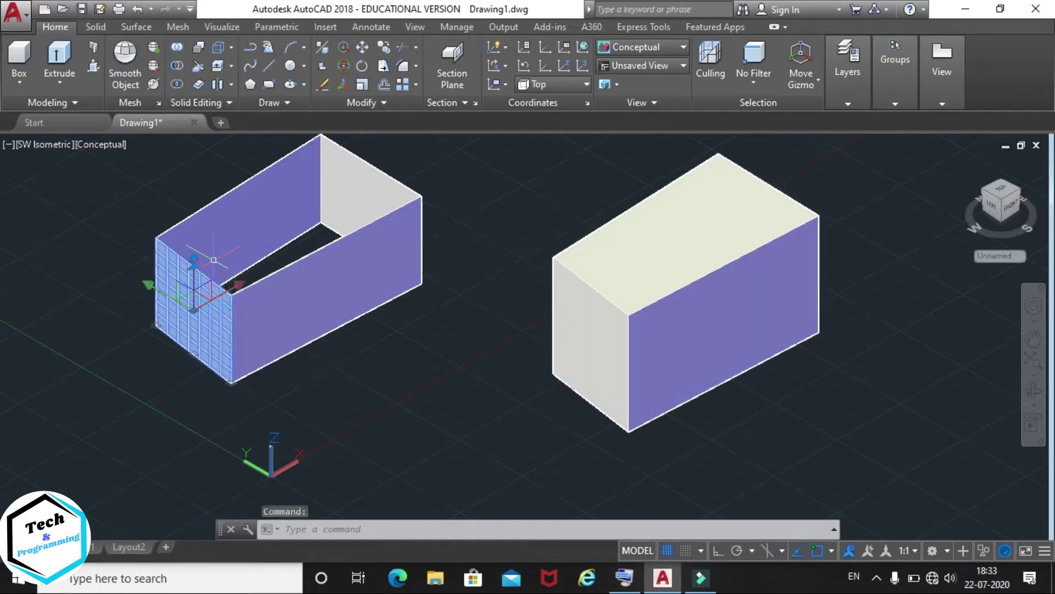
left_click(216, 236, "ctrl")
left_click(365, 209, "ctrl")
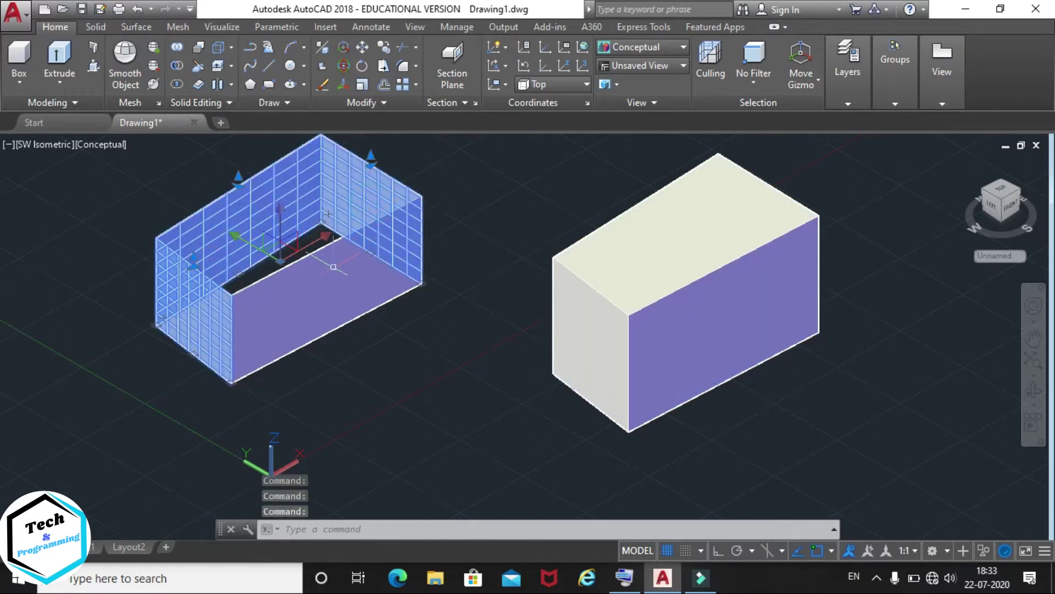
key("Escape")
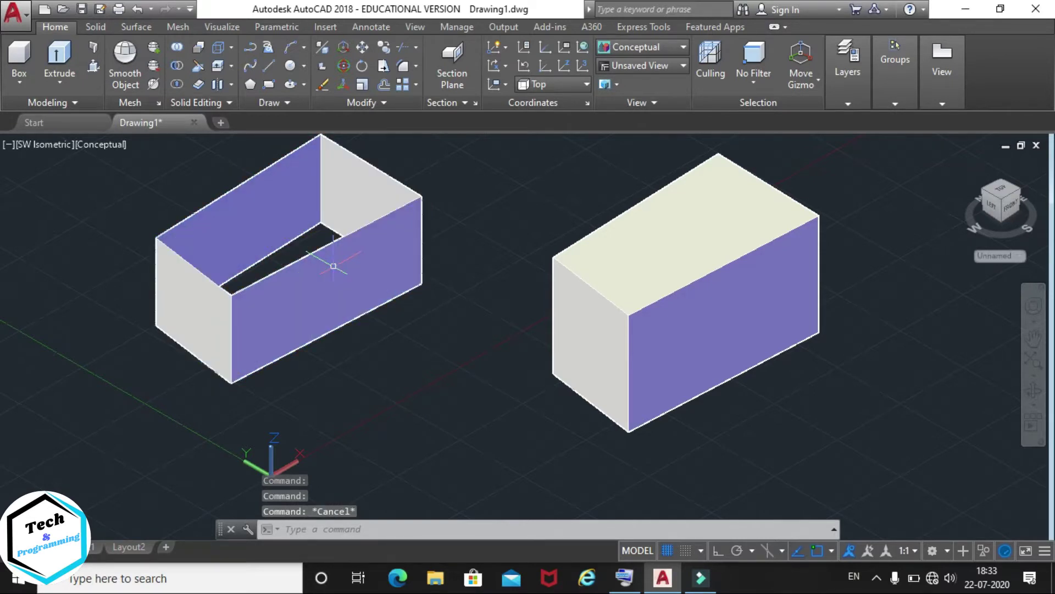
left_click(742, 242)
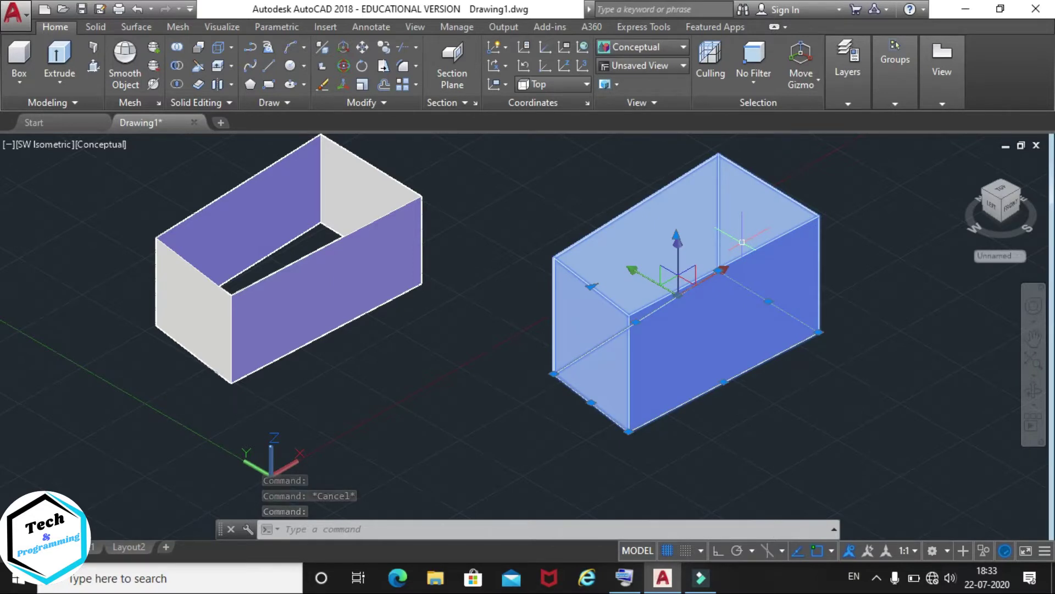
key("Escape")
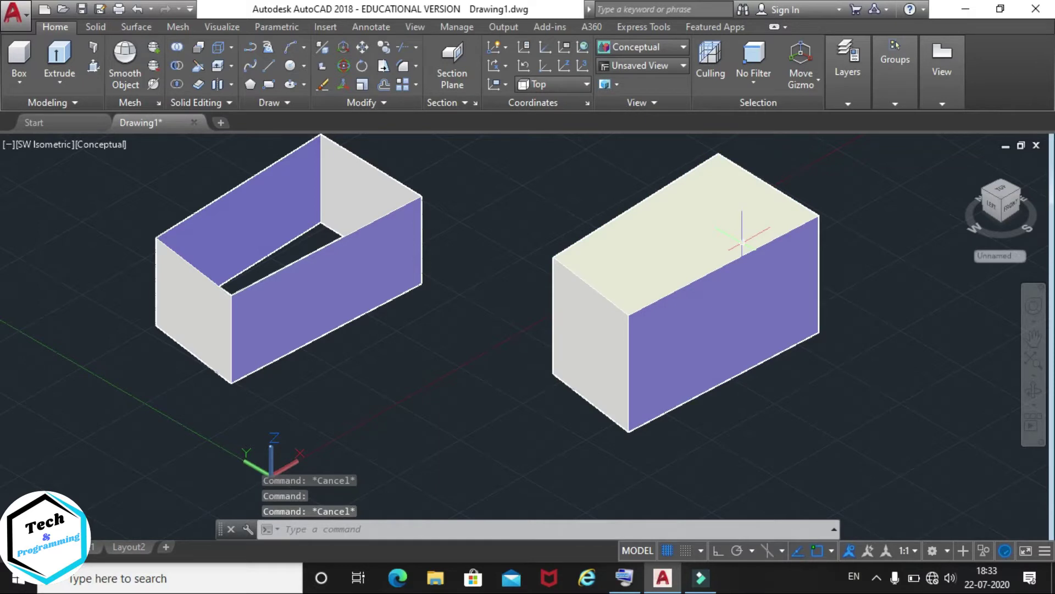
Step: Zoom out and pan so the solid box sits at the far left
scroll(742, 242, "down", 3)
middle_click_drag(723, 247, 724, 247)
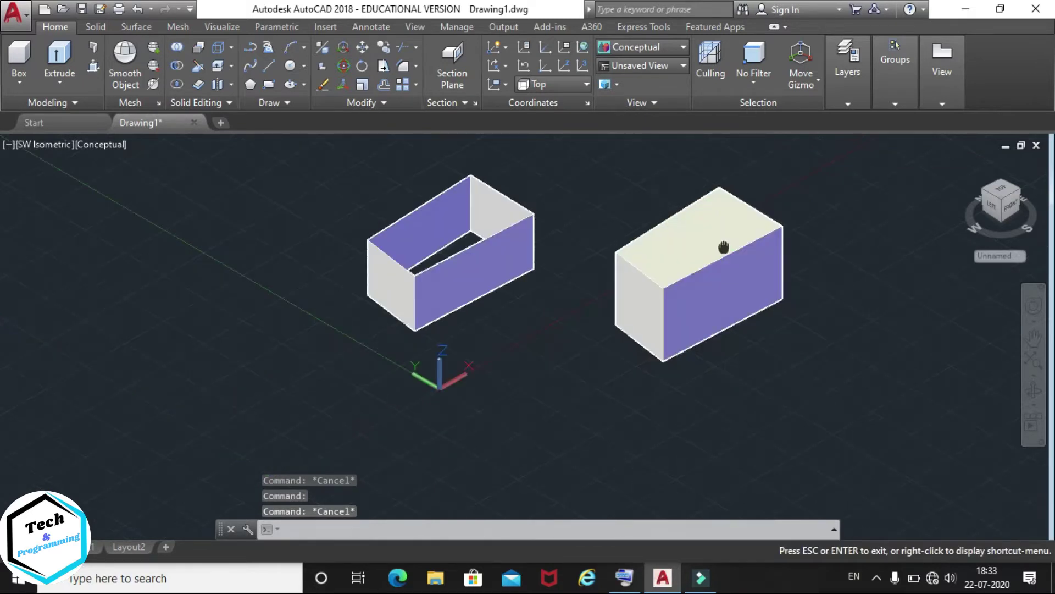
mouse_move(724, 248)
left_mouse_down()
mouse_move(448, 306)
mouse_move(221, 299)
left_mouse_up()
key("Escape")
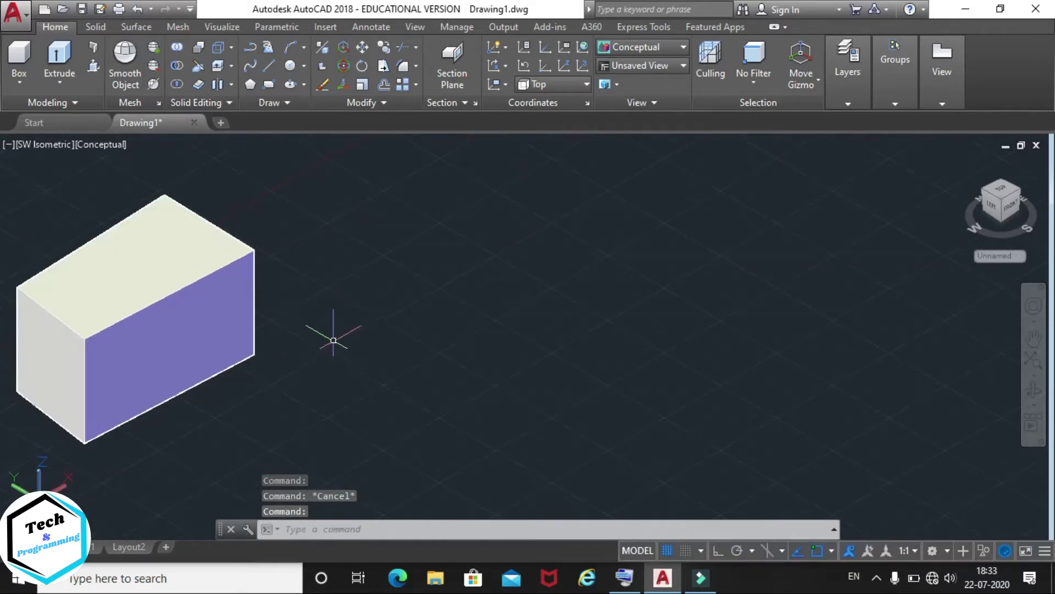
middle_click_drag(333, 340, 303, 330)
Step: Draw two rectangles with RECTANG right of the solid box, one above the other
left_click(268, 86)
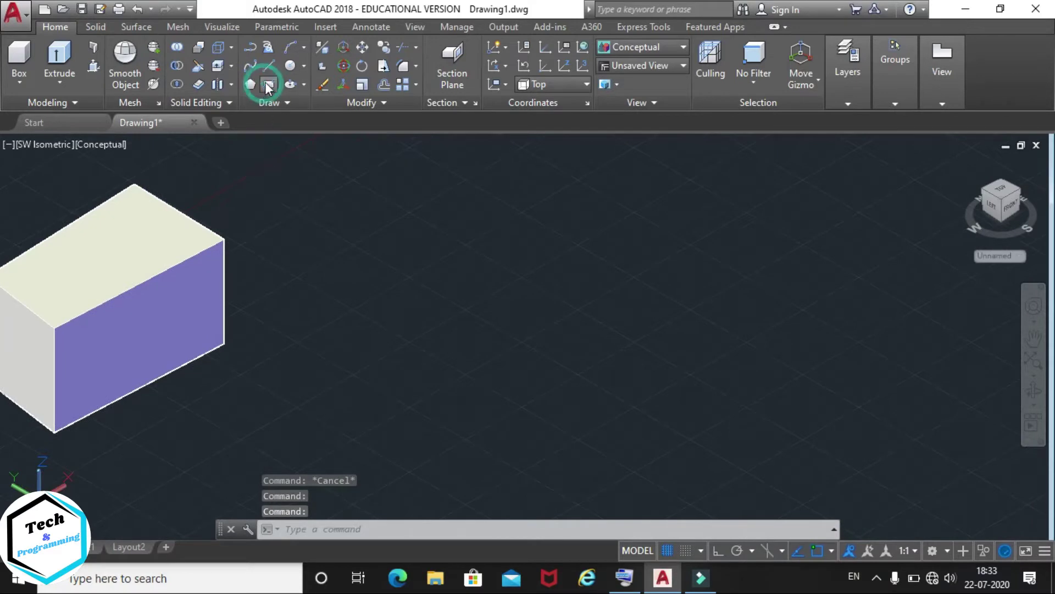
left_click(393, 221)
left_click(684, 243)
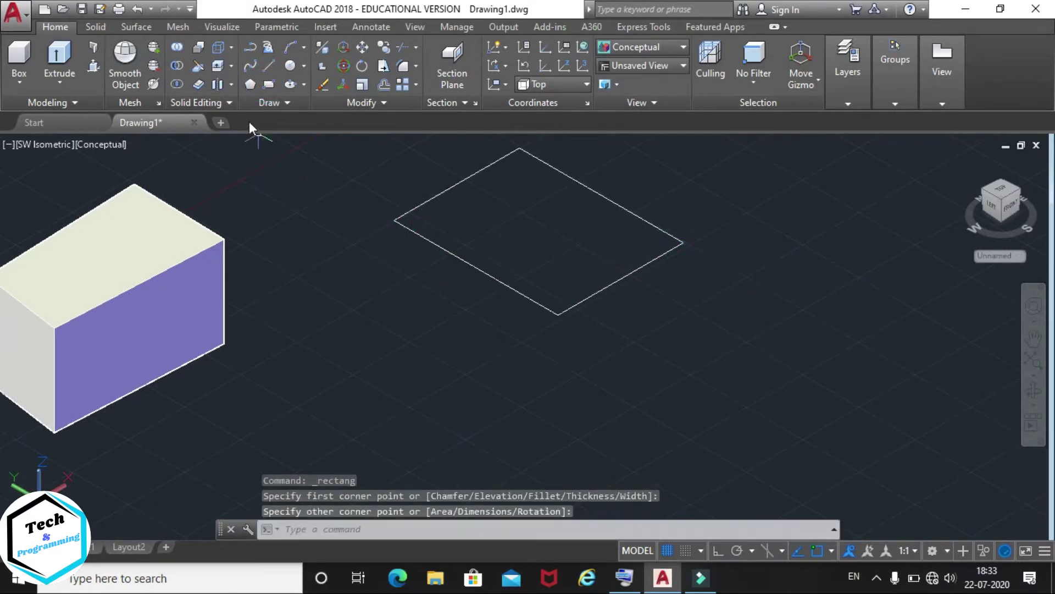
left_click(268, 85)
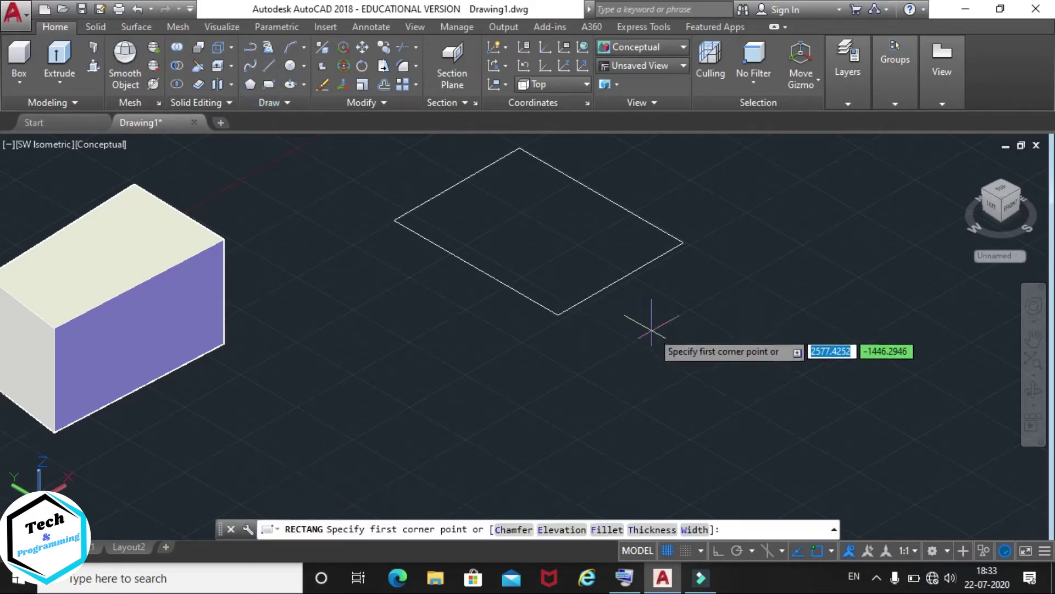
middle_click_drag(434, 358, 440, 348)
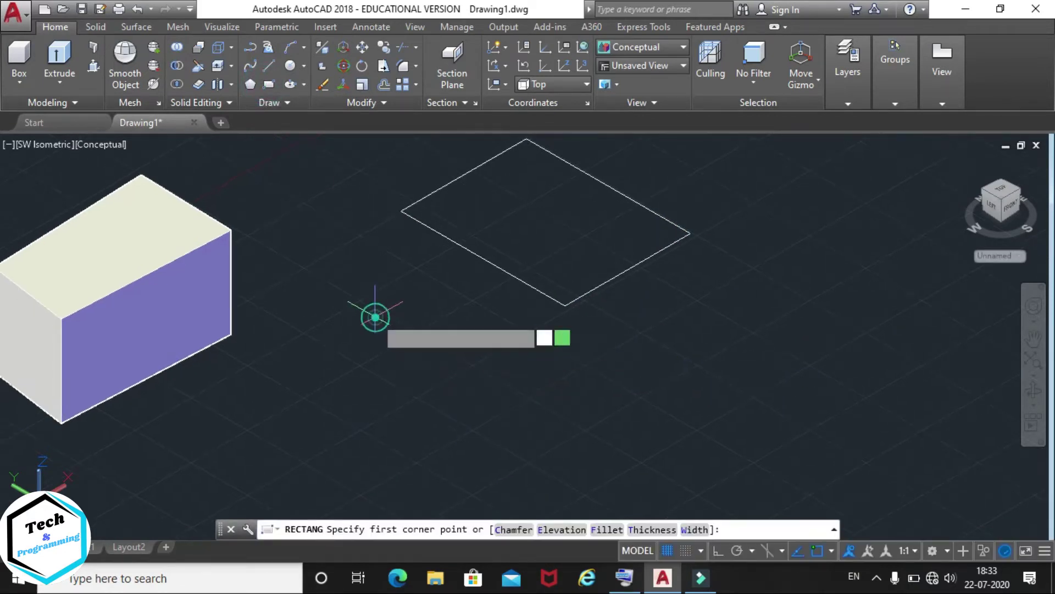
left_click(375, 318)
left_click(392, 459)
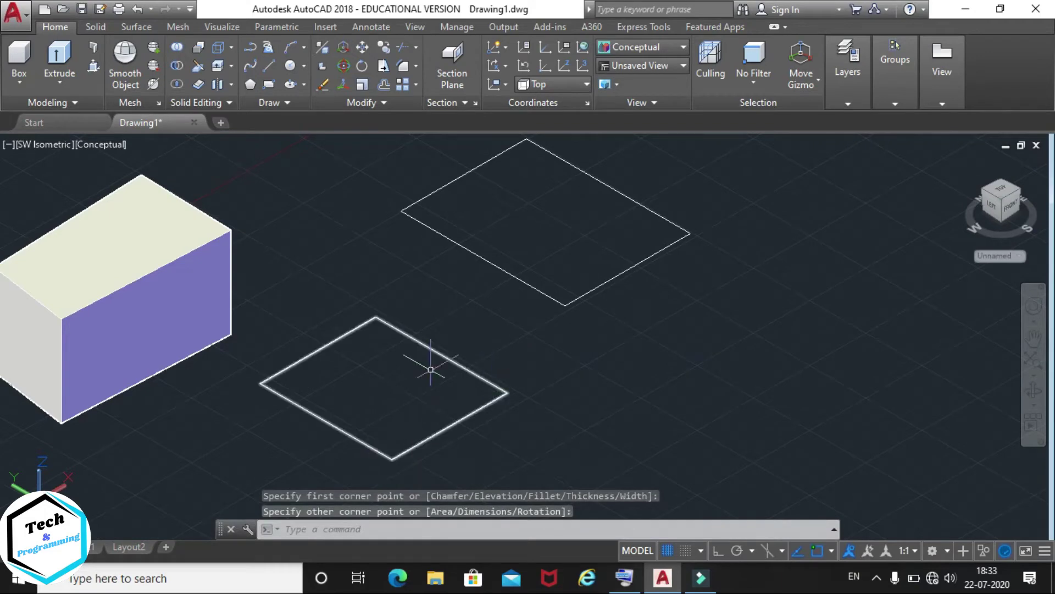
left_click(172, 275)
middle_click_drag(302, 311, 631, 311)
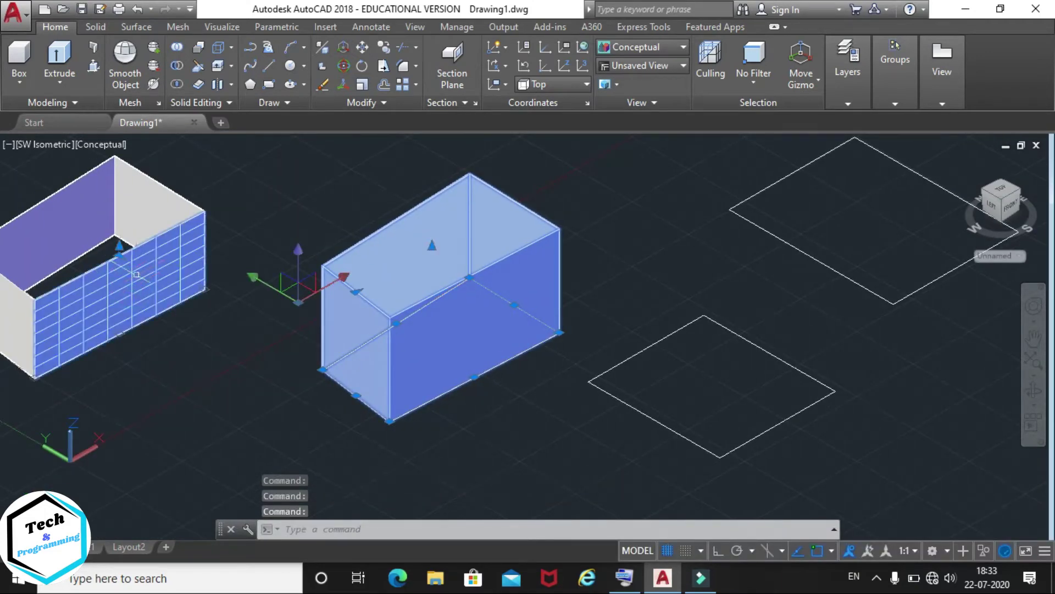
Step: Erase the open-walled box and the solid box
middle_click_drag(136, 274, 321, 280)
left_click(165, 188)
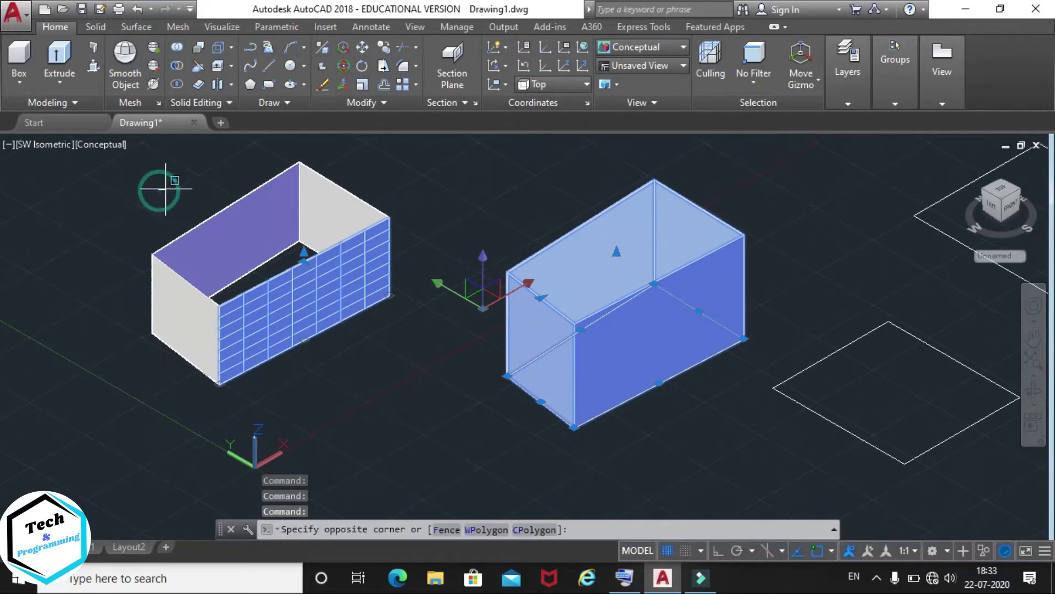
left_click(417, 377)
left_click(157, 299)
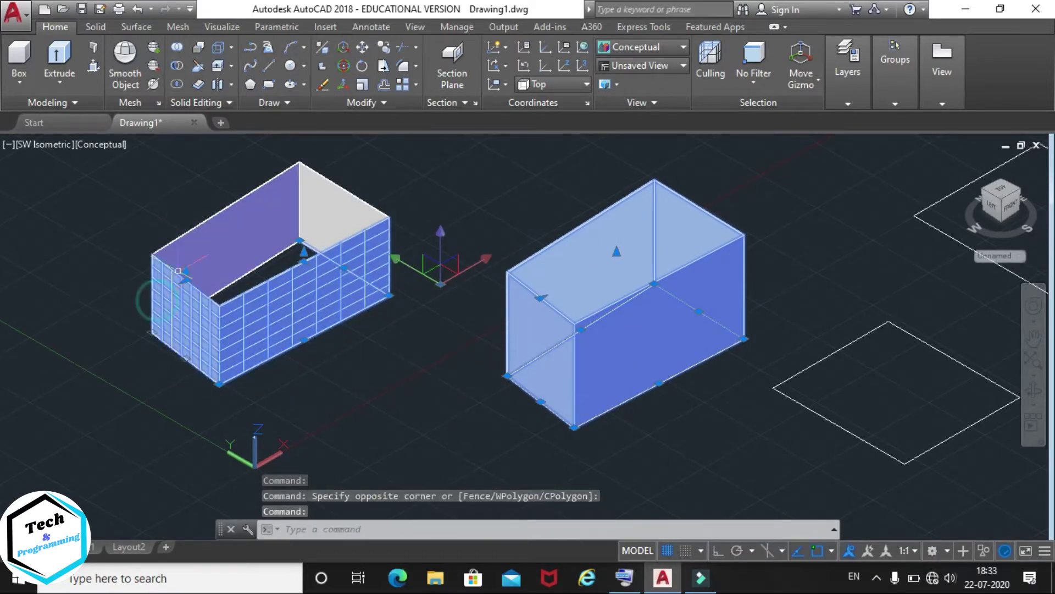
left_click(236, 228)
left_click(319, 215)
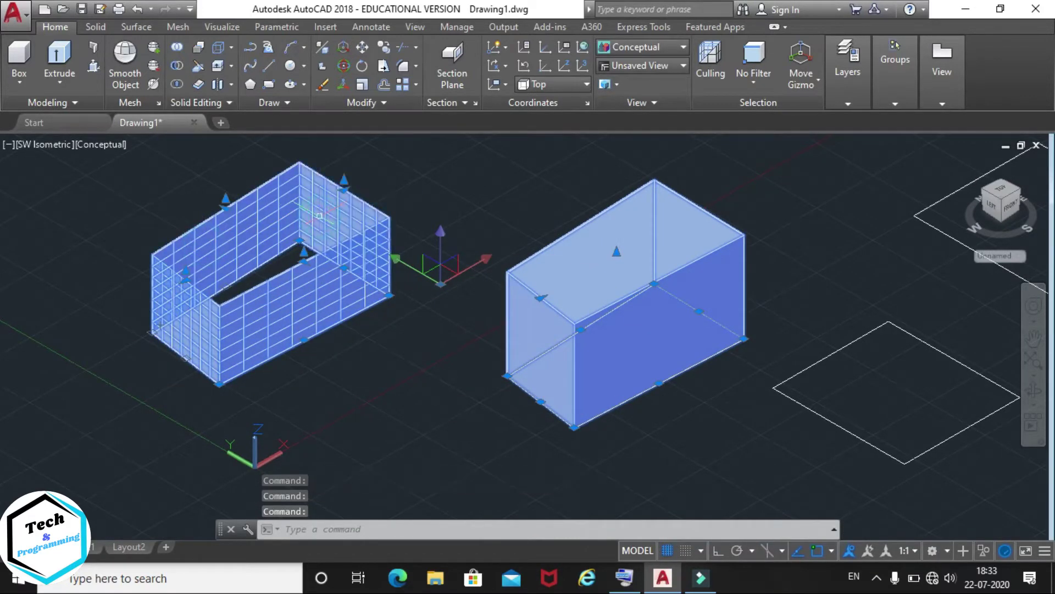
type("E")
key("Return")
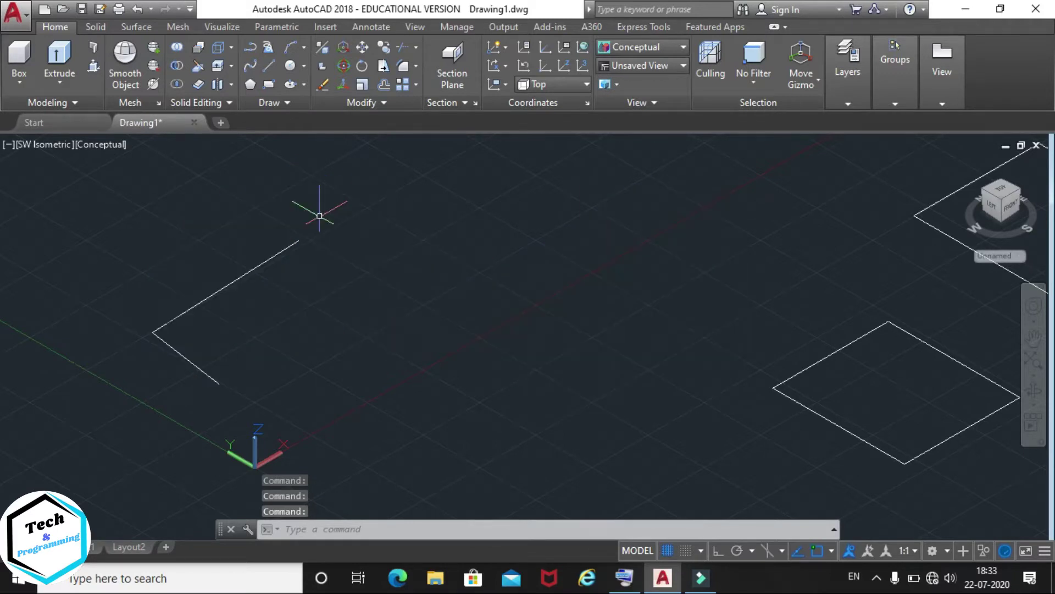
Step: Delete the leftover edge lines so only the two rectangles remain
left_click(136, 214)
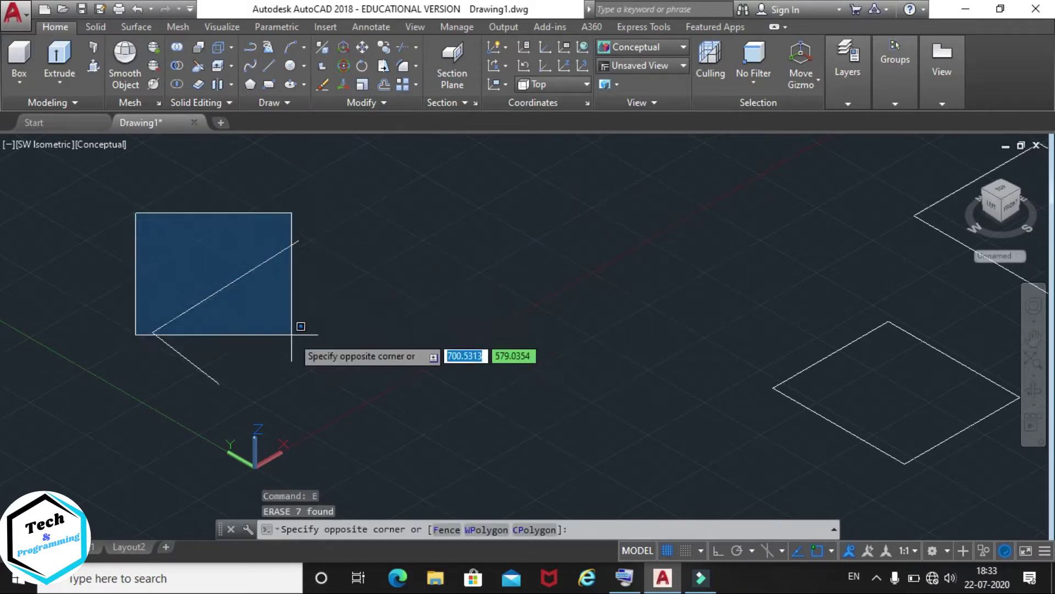
left_click(348, 423)
key("Delete")
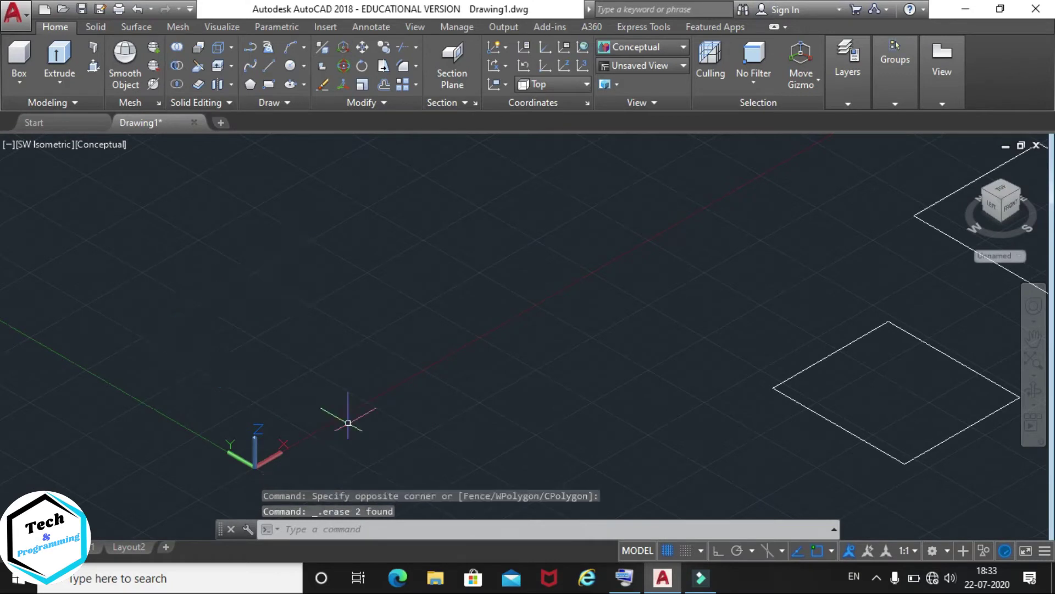
mouse_move(549, 353)
middle_mouse_down()
mouse_move(196, 393)
mouse_move(94, 389)
mouse_move(146, 355)
middle_mouse_up()
Step: Start Extrude and set its creation mode to Solid
scroll(96, 380, "down", 2)
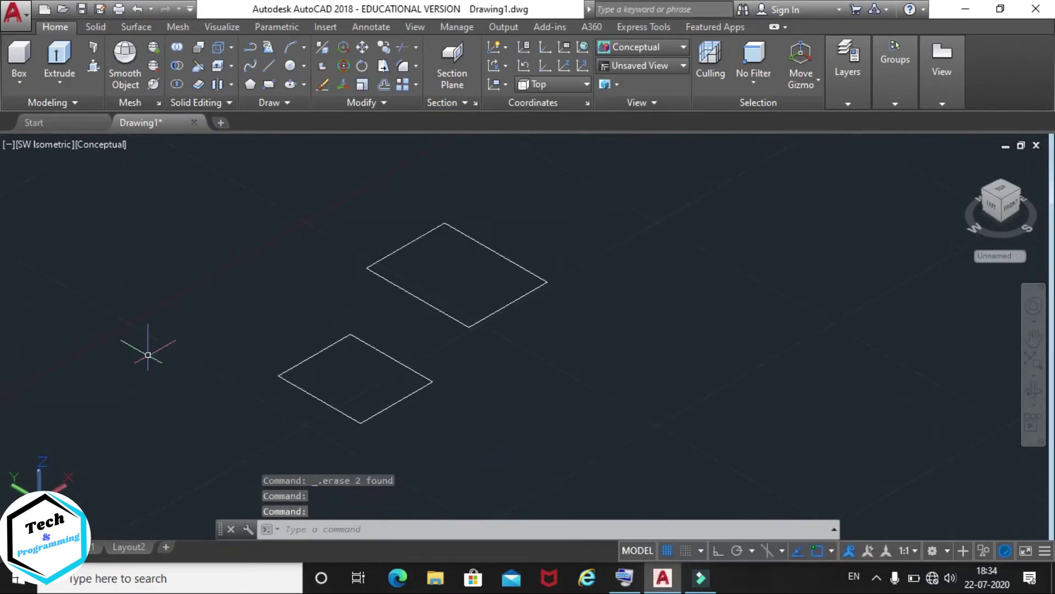
left_click(378, 351)
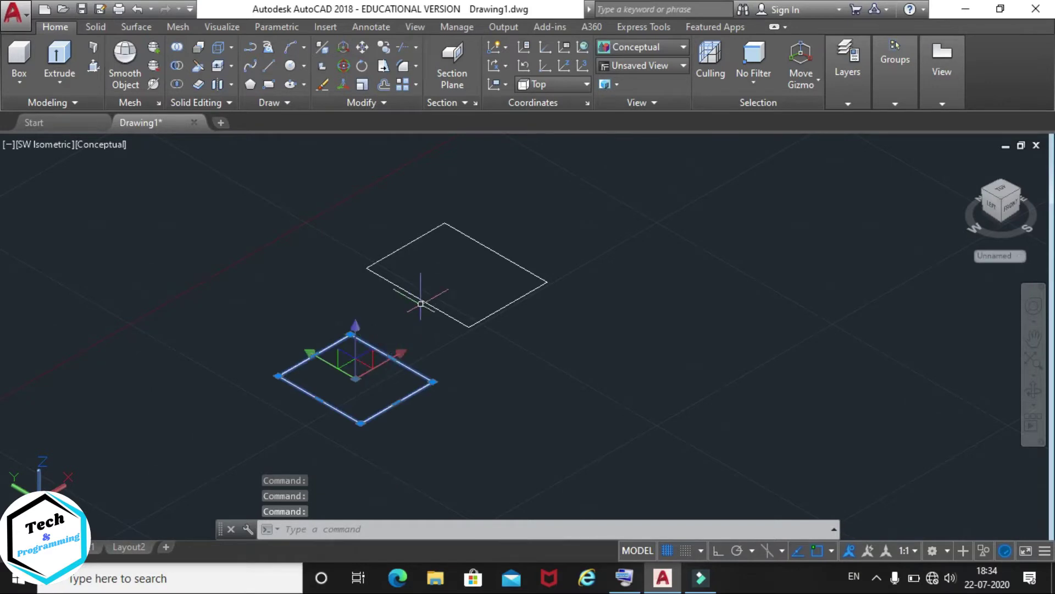
key("Escape")
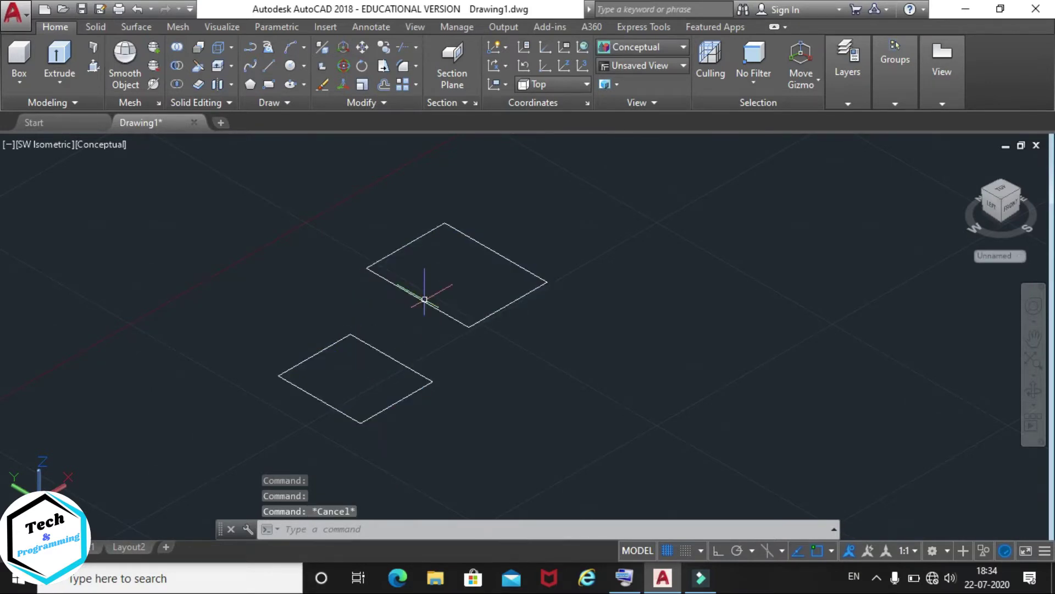
left_click(60, 55)
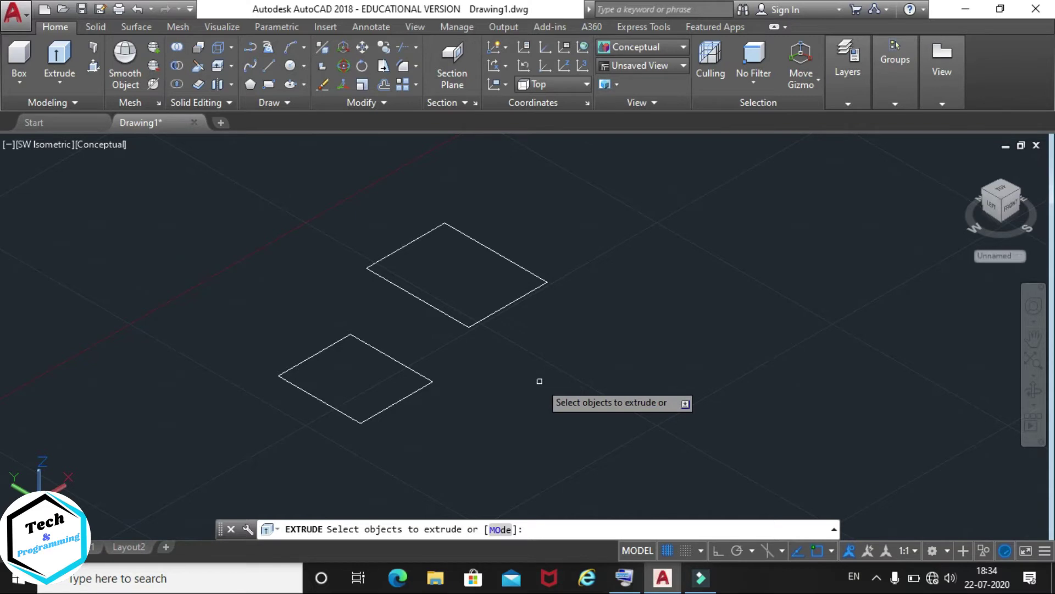
type("m")
key("Return")
left_click(500, 529)
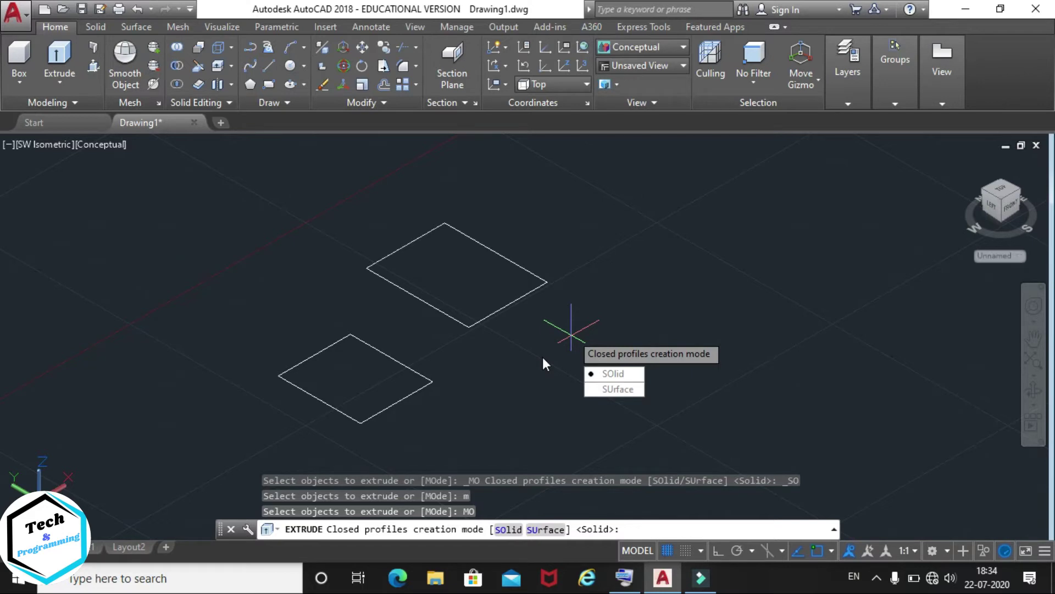
type("so")
key("Return")
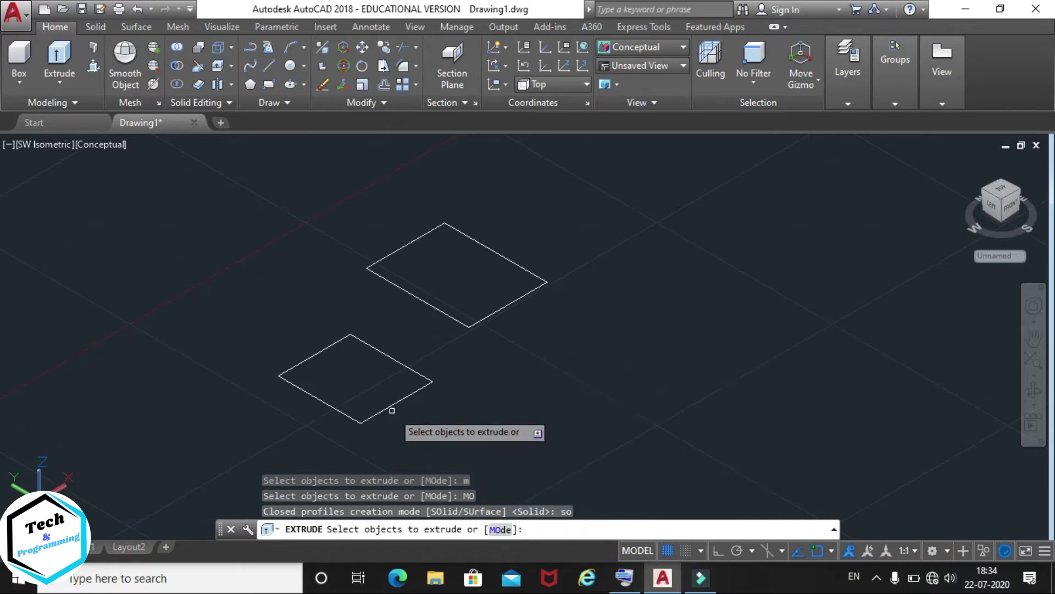
Step: Extrude the lower rectangle 200 units into a solid box
left_click(391, 407)
key("Return")
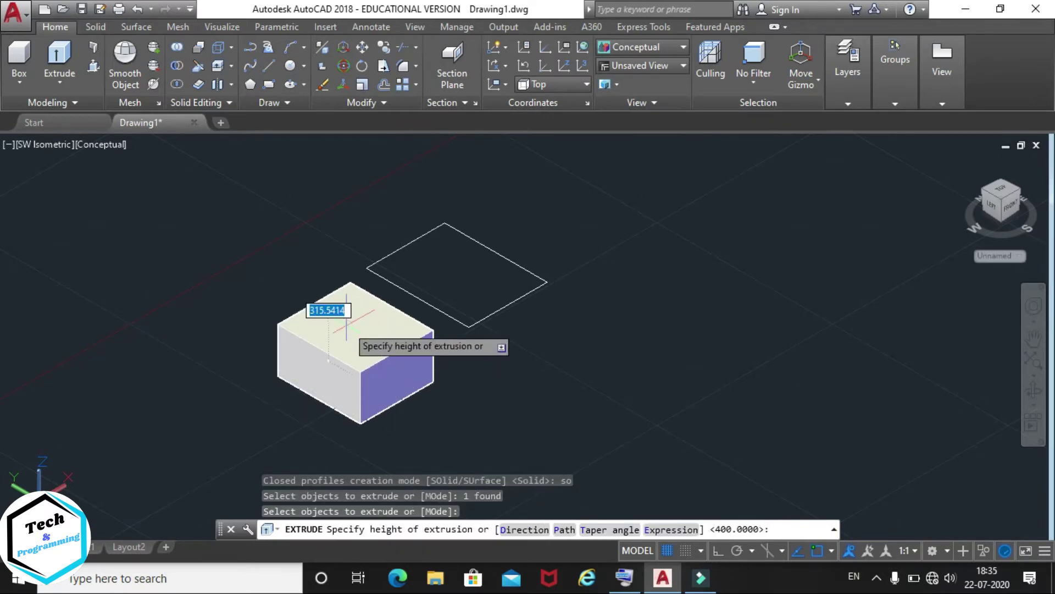
type("200")
key("Return")
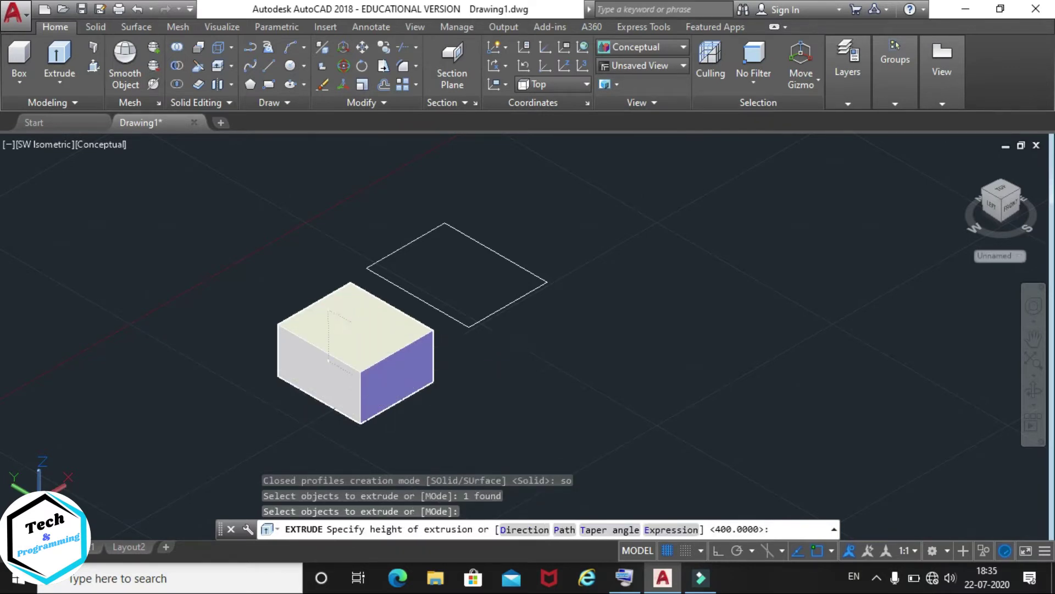
left_click(66, 49)
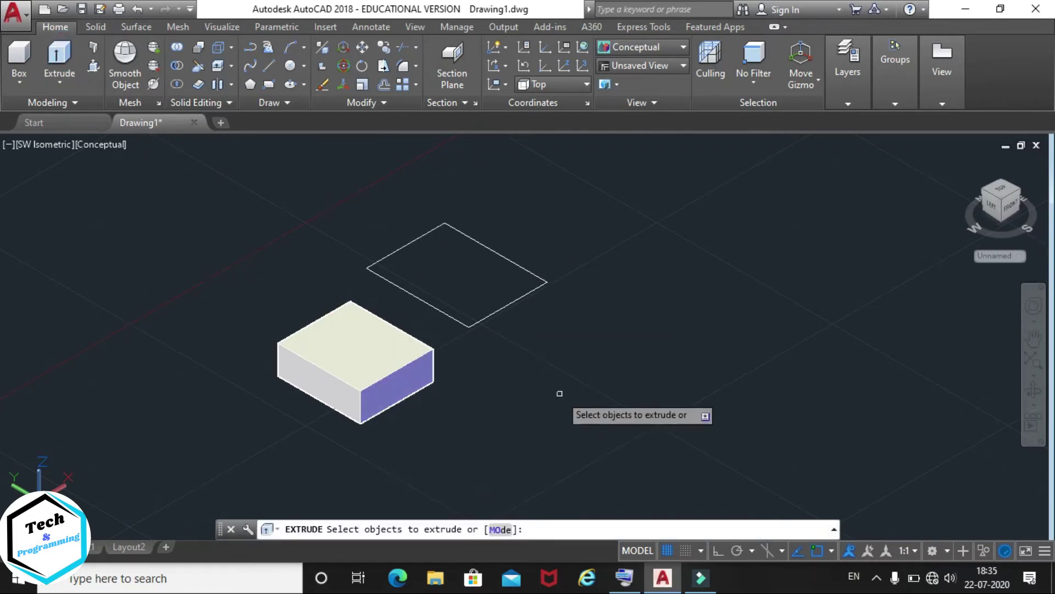
Step: Switch Extrude mode to Surface and raise the upper rectangle 500 units
type("mo")
key("Return")
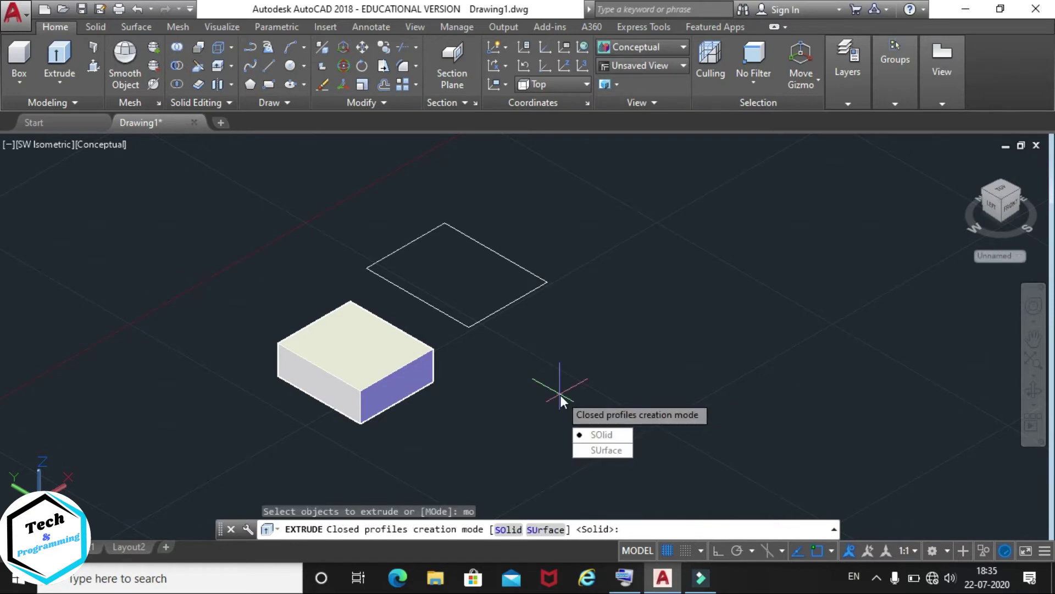
type("s")
type("u")
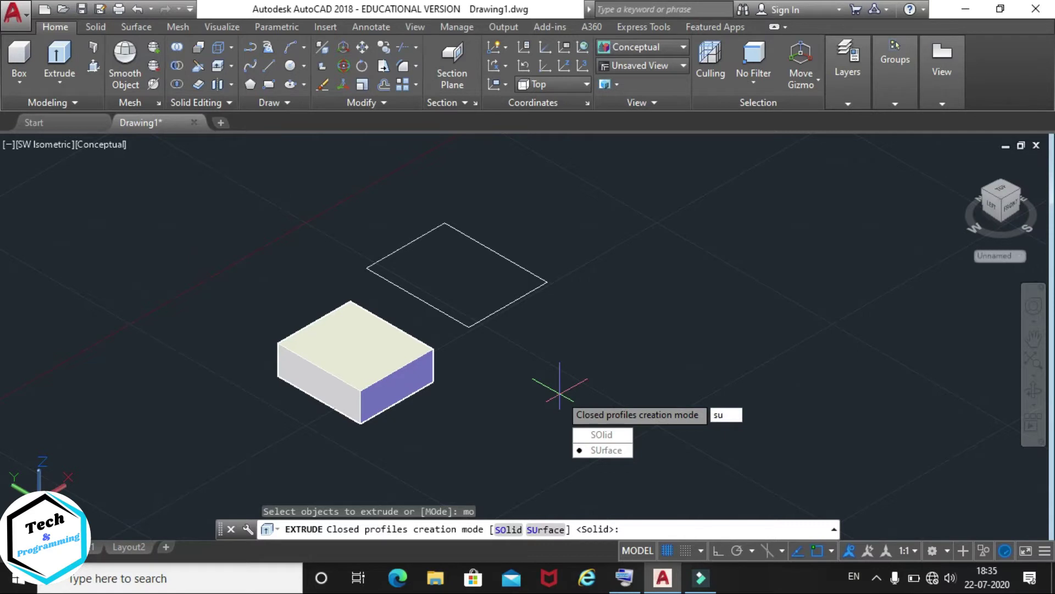
key("Return")
left_click(503, 307)
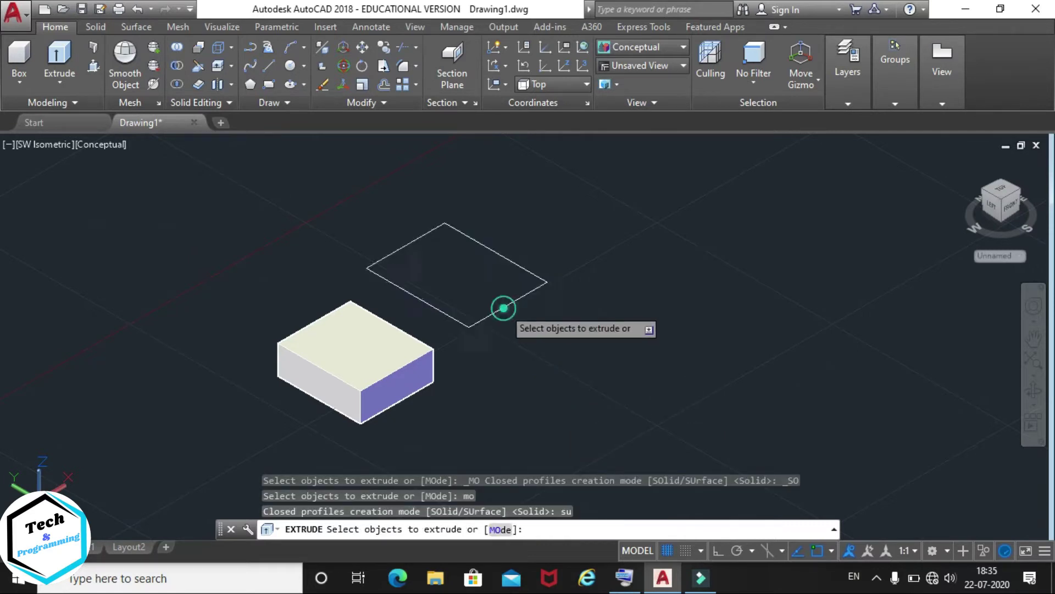
key("Return")
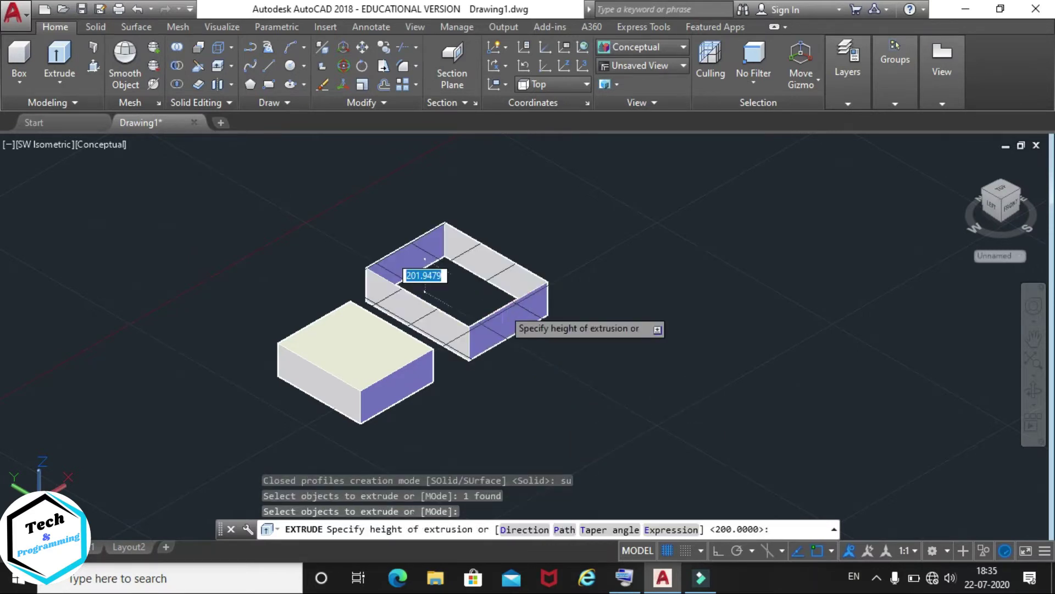
type("500")
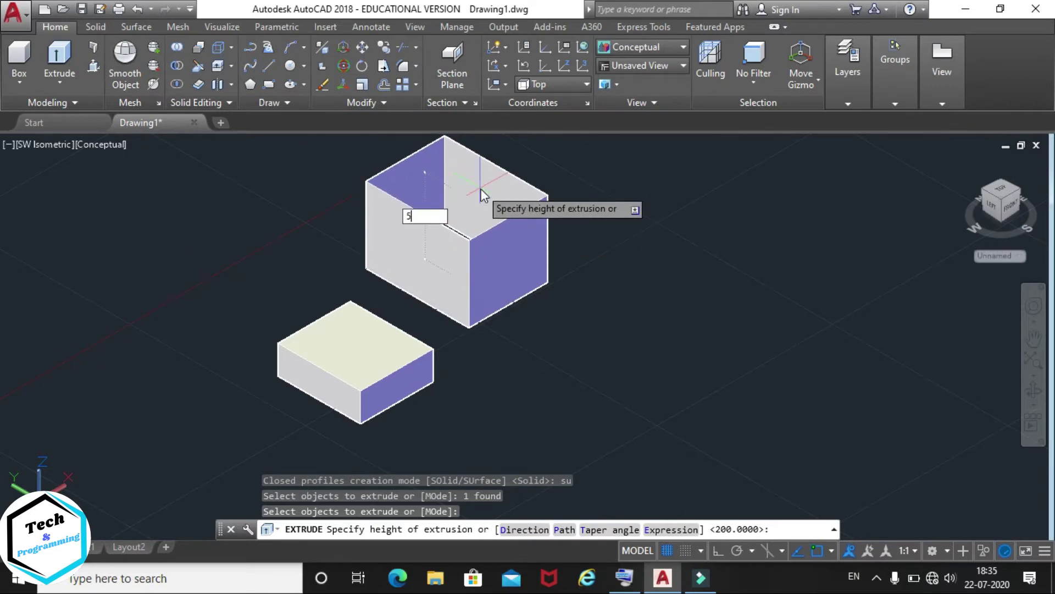
key("Return")
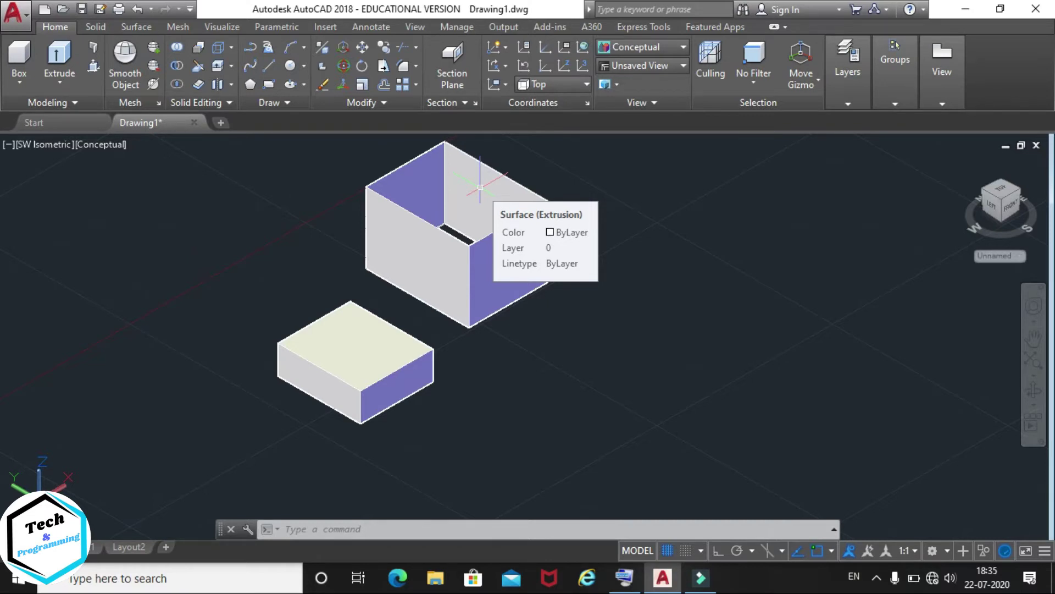
Step: Delete all existing objects and draw a new flat rectangle on the ground plane
key("ctrl+a")
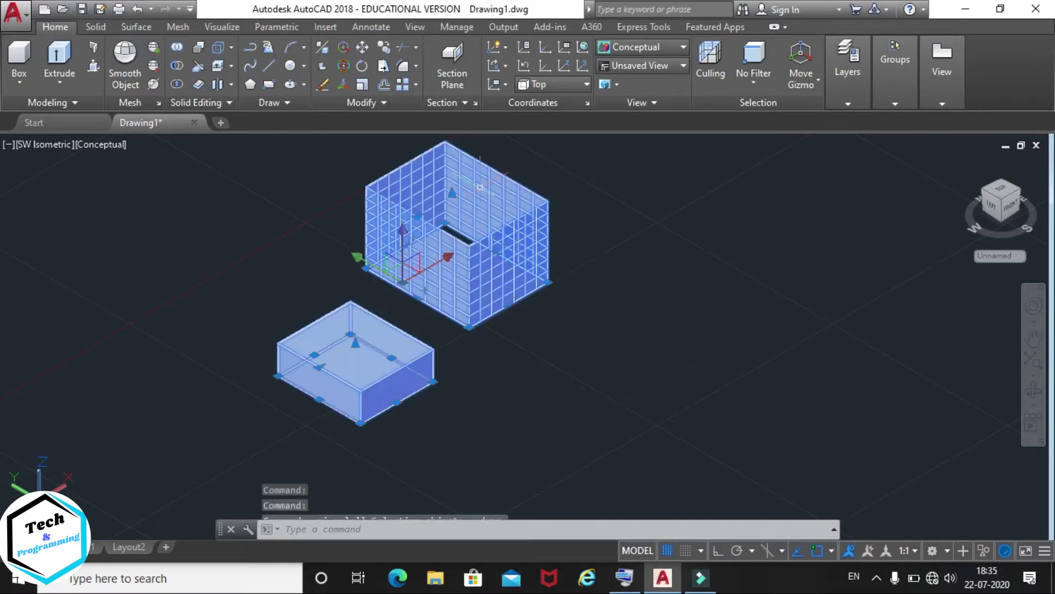
key("Delete")
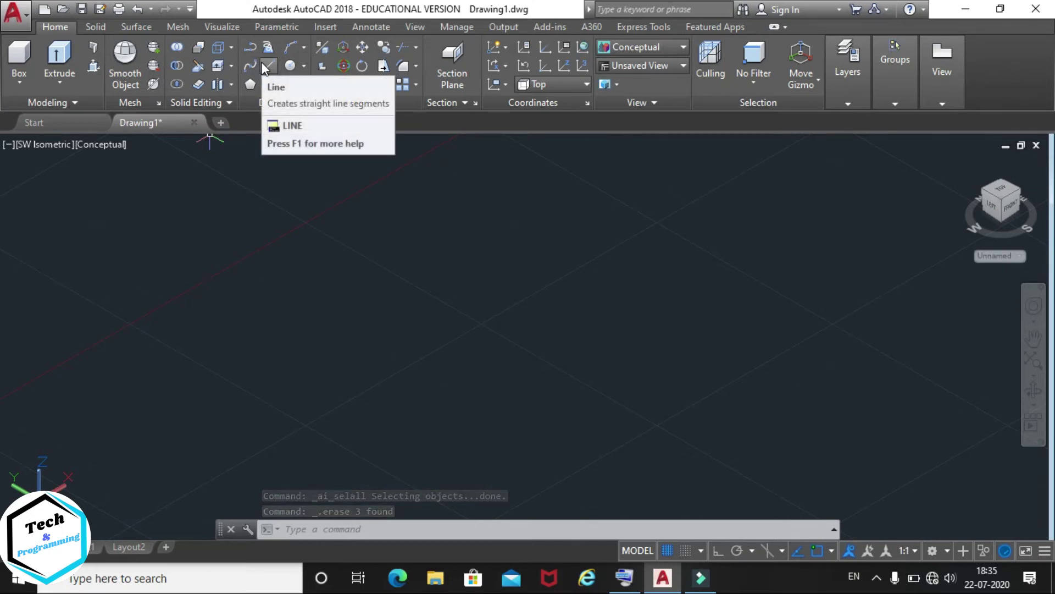
left_click(268, 85)
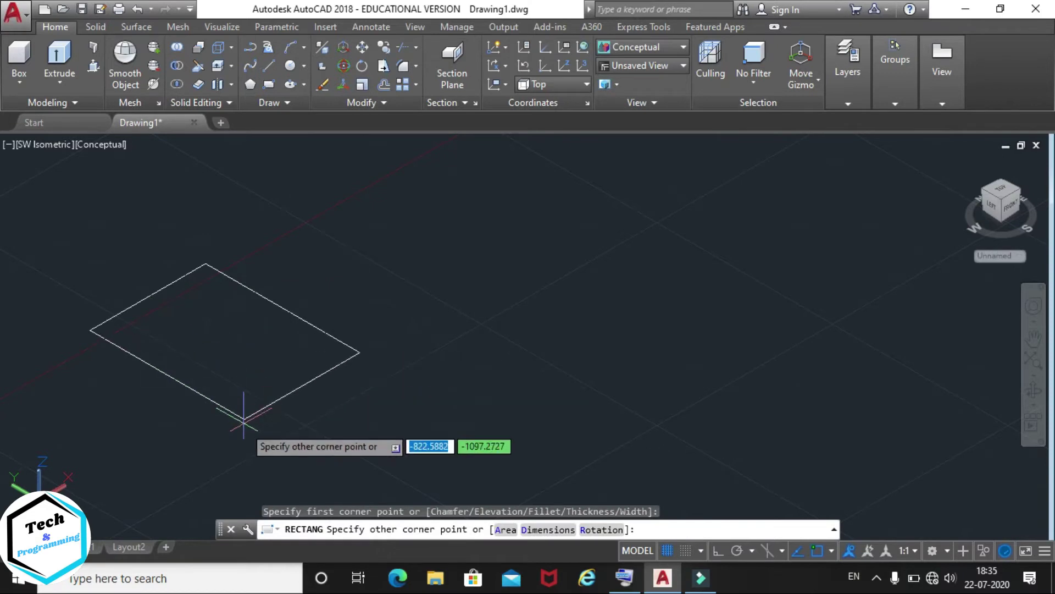
left_click(243, 450)
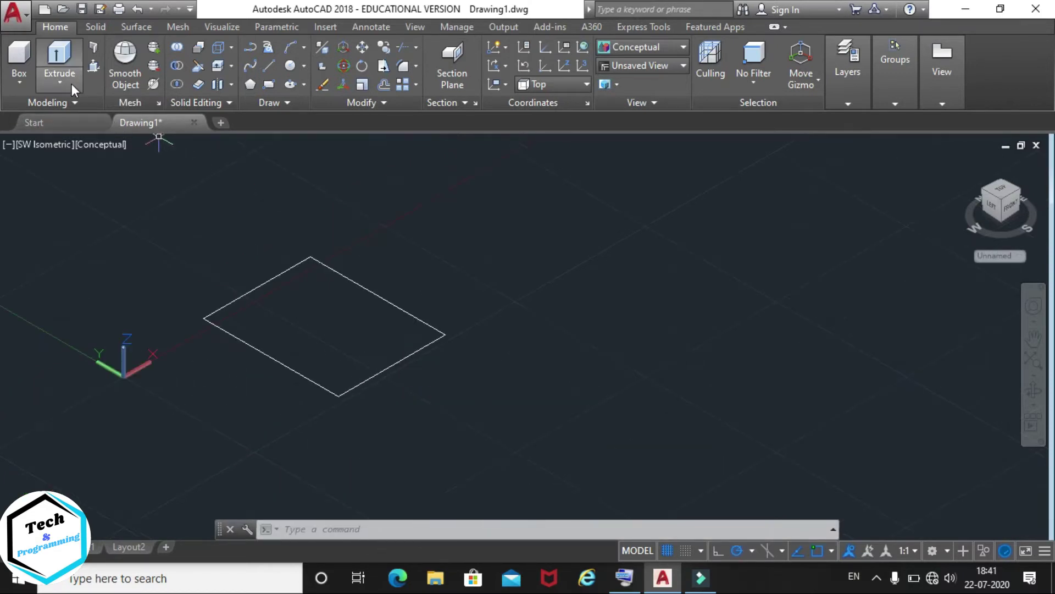
Step: Preview an extrusion of the new rectangle, then cancel it
left_click(61, 83)
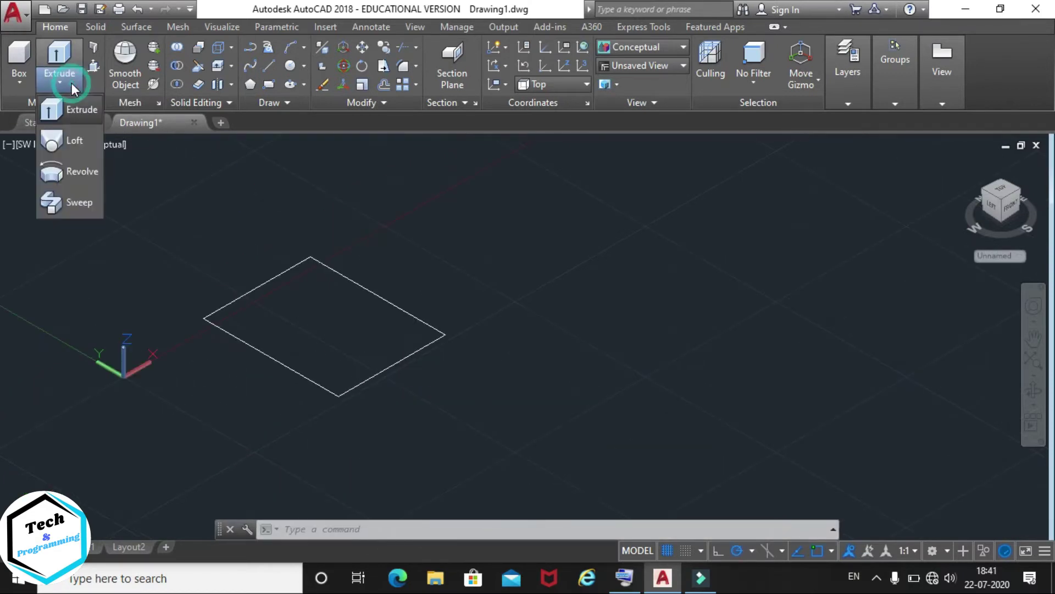
left_click(77, 112)
left_click(232, 228)
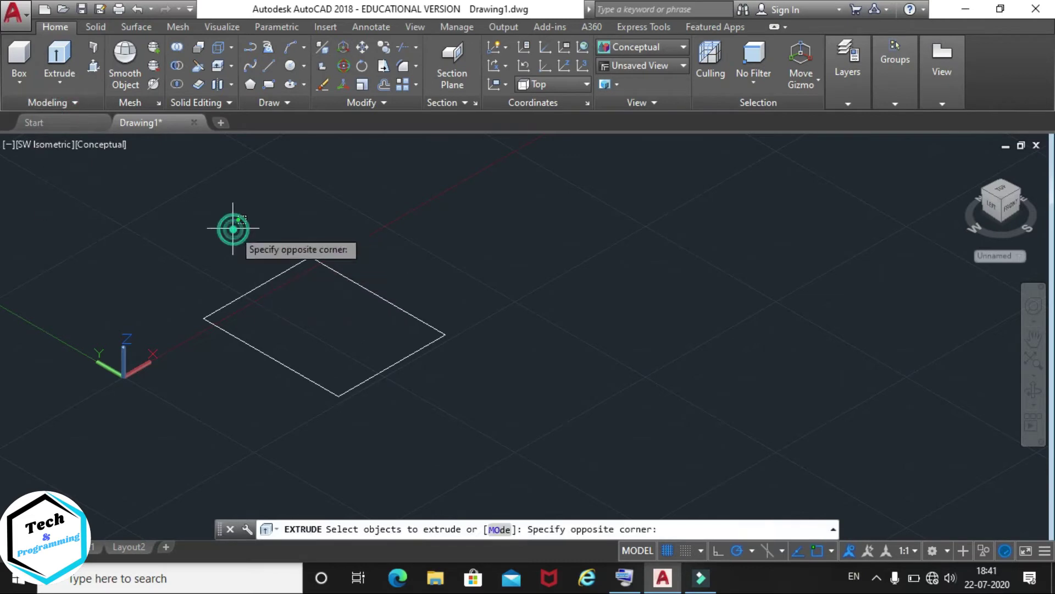
left_click(473, 441)
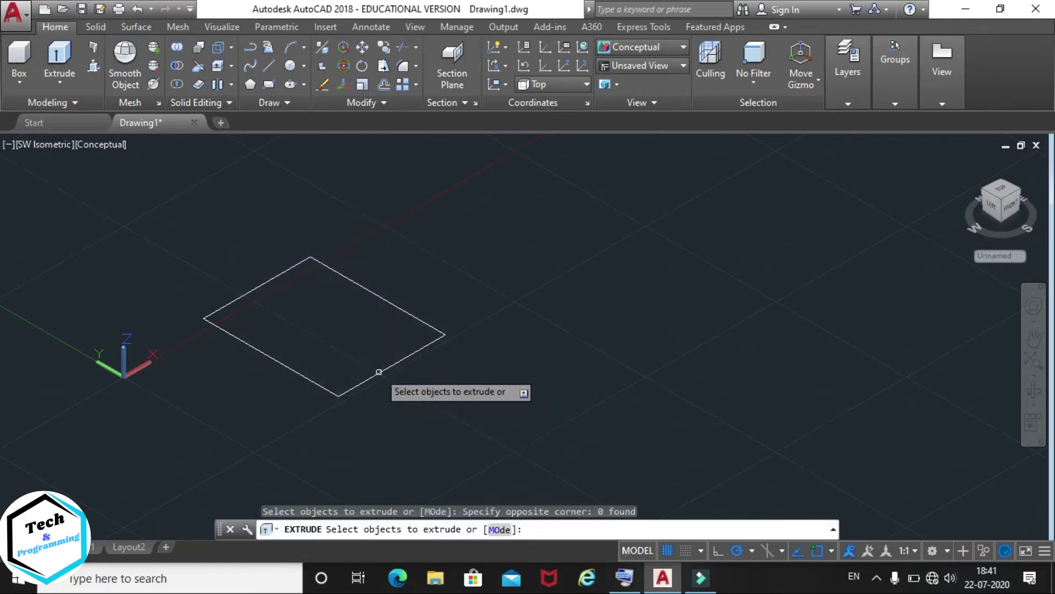
left_click(380, 376)
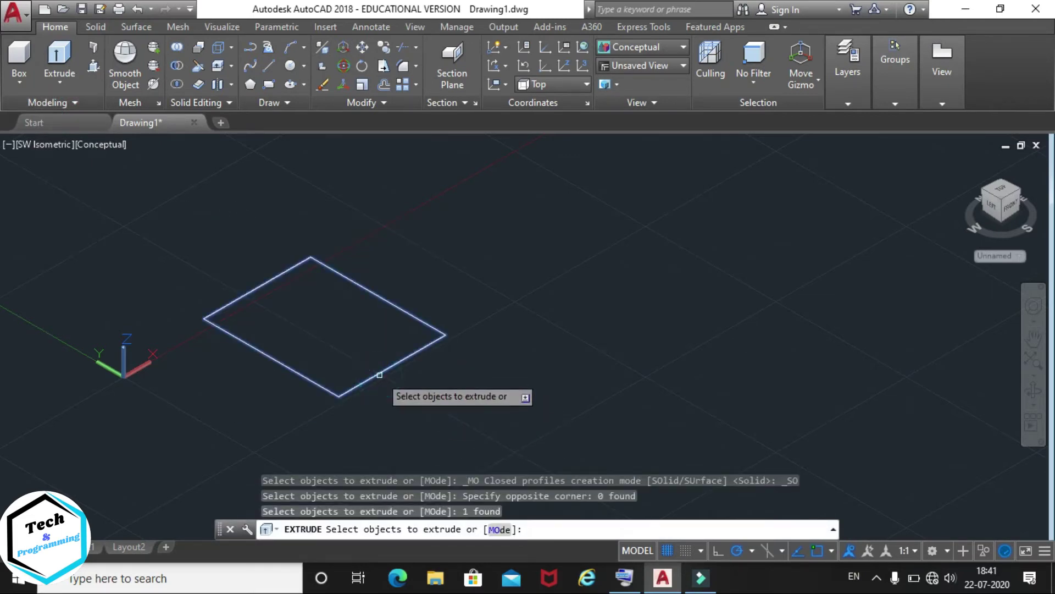
key("Return")
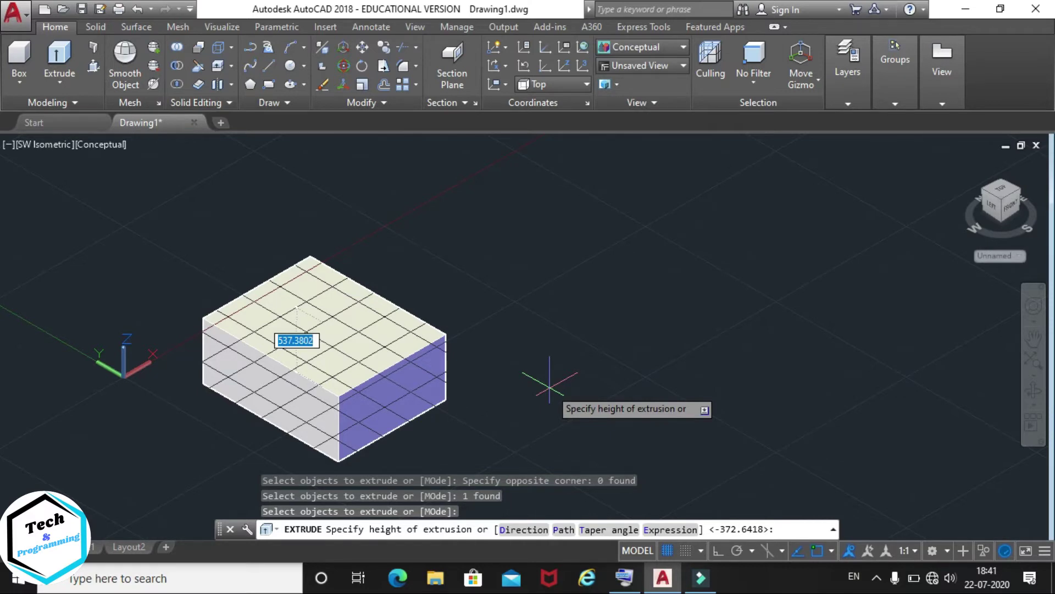
key("Escape")
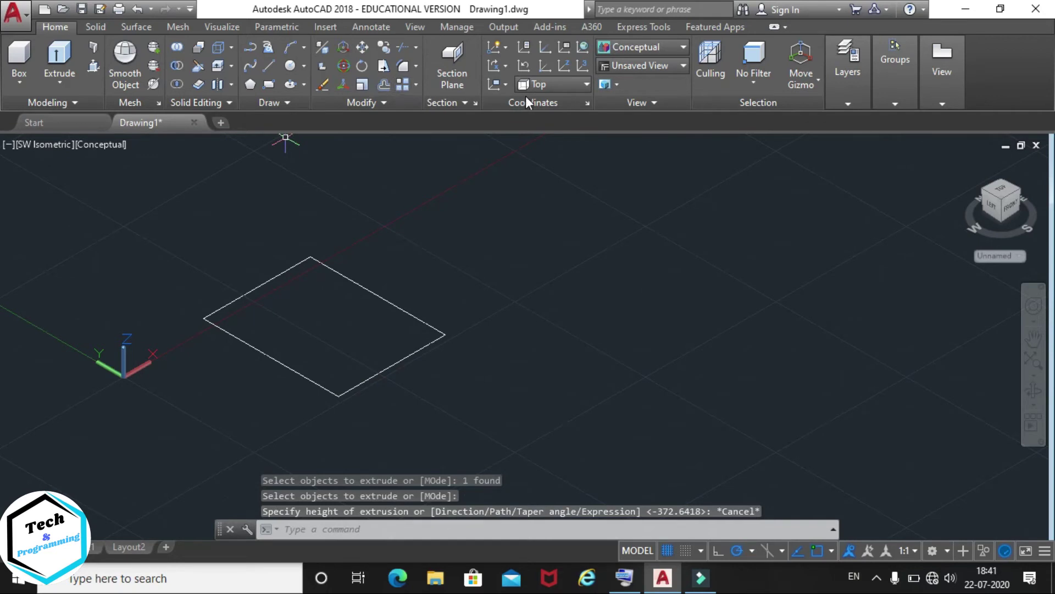
Step: Switch the UCS to Right and pan the view
left_click(544, 86)
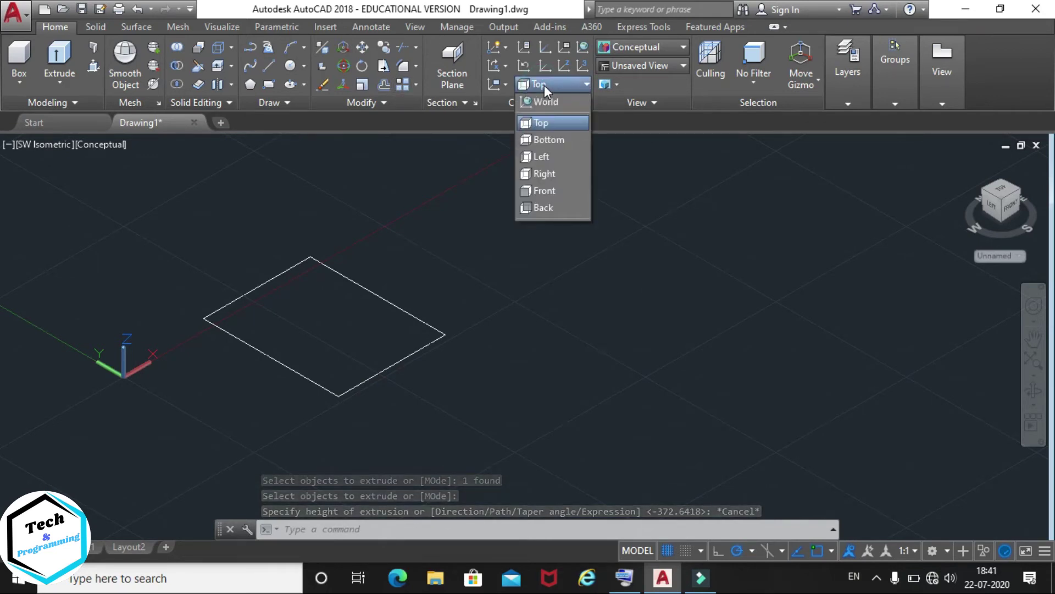
left_click(547, 173)
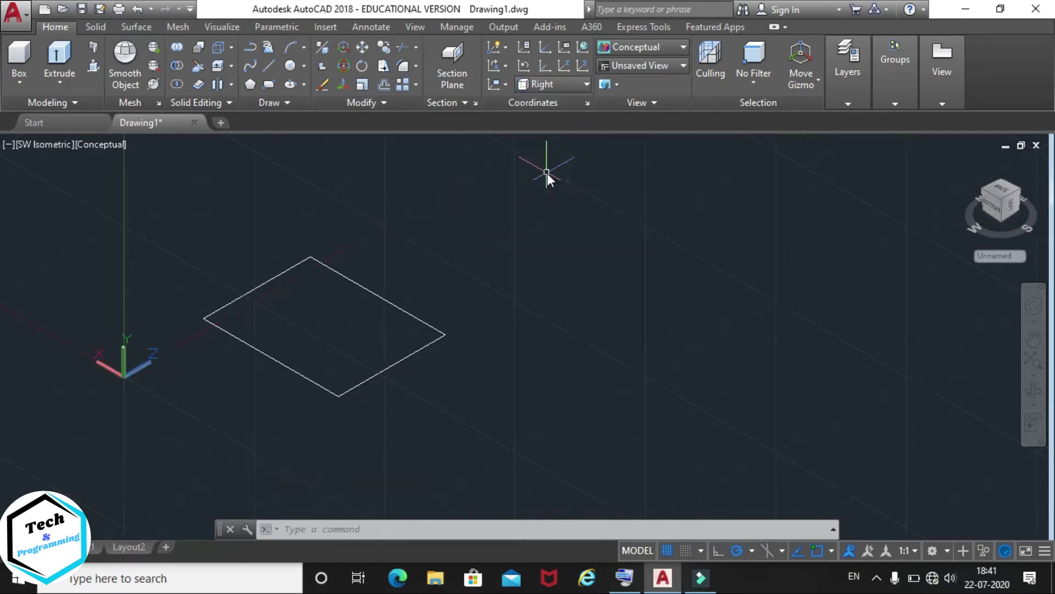
middle_click_drag(286, 262, 278, 292)
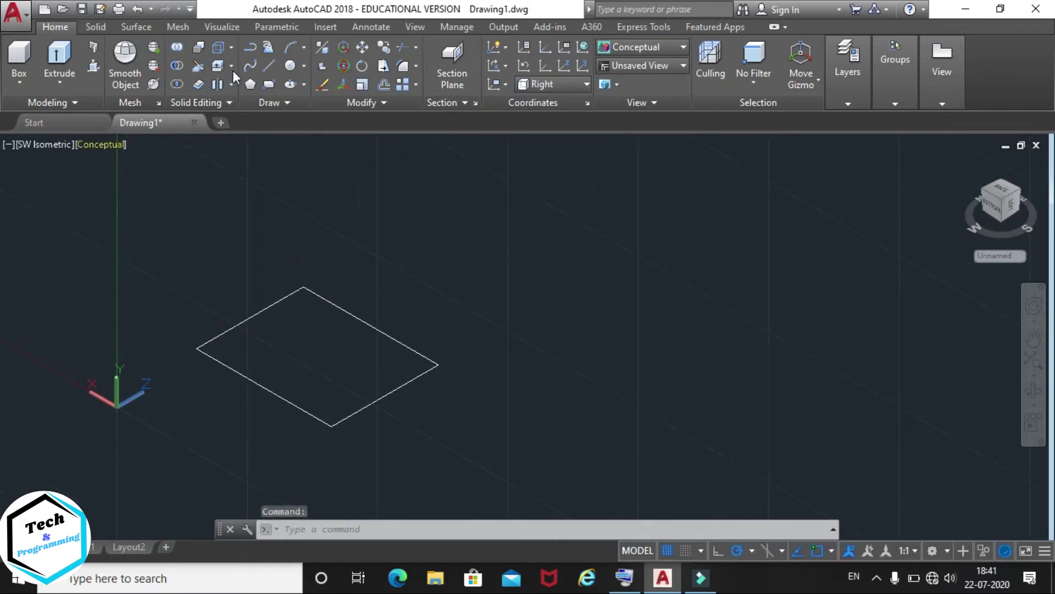
Step: Draw a slanted line rising from the rectangle's top corner up and to the right
left_click(268, 68)
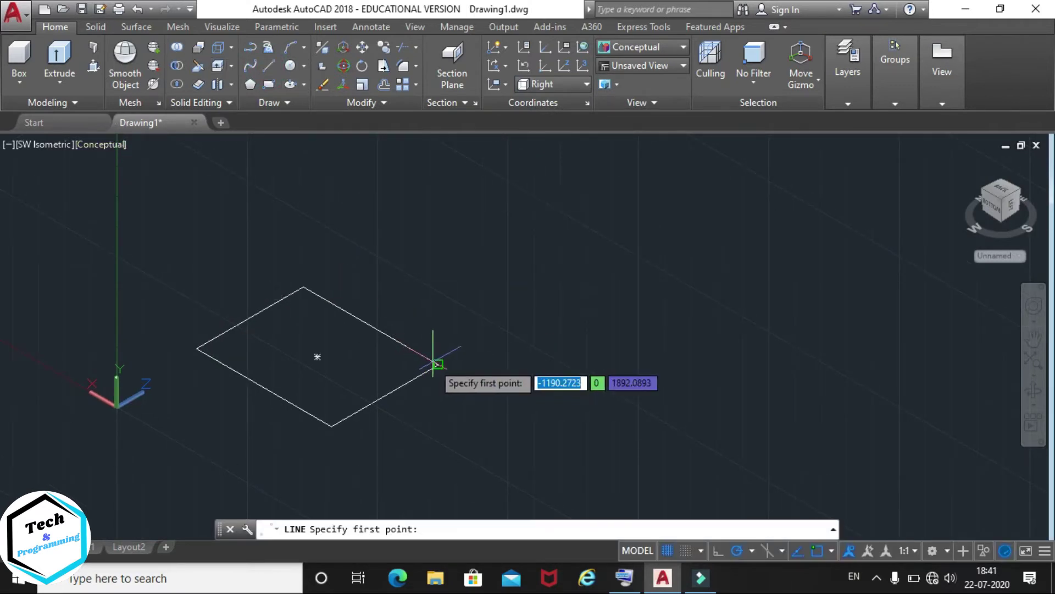
left_click(303, 287)
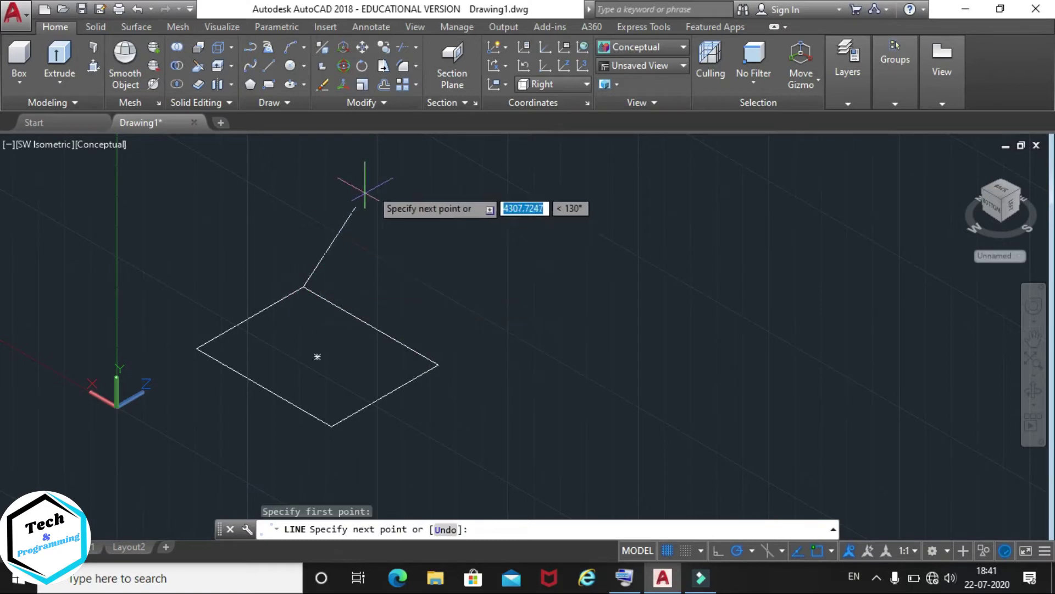
left_click(433, 159)
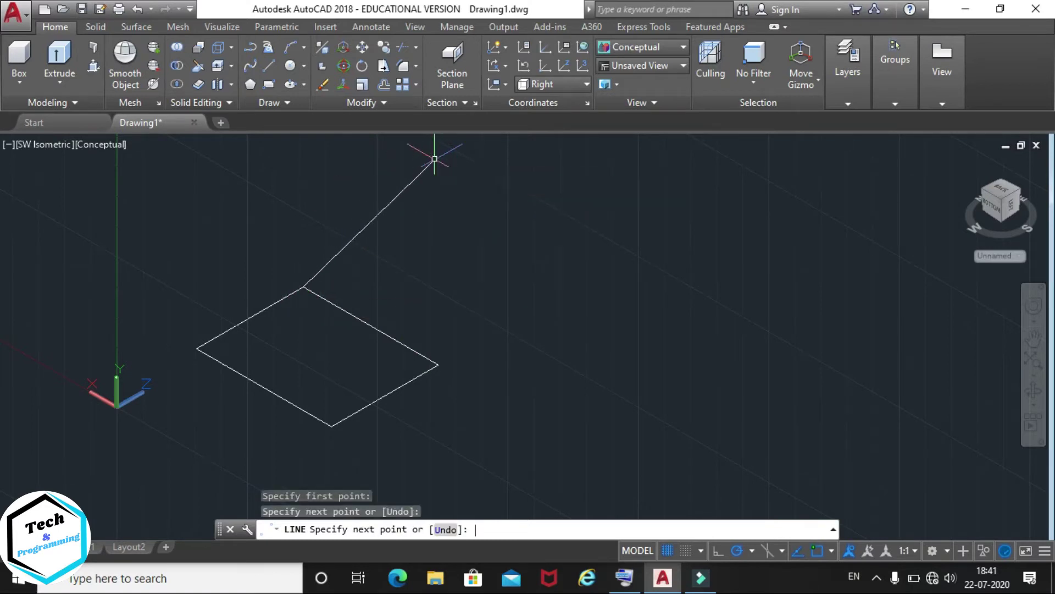
Step: Extrude the rectangle with the Direction option, from its top corner to the line's upper end
key("Return")
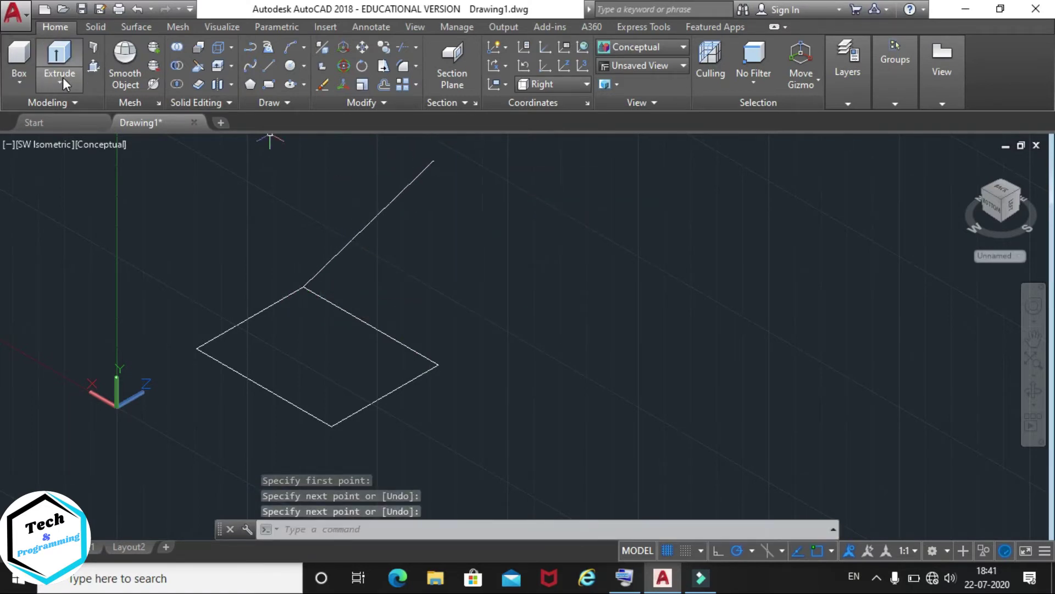
left_click(61, 81)
left_click(70, 109)
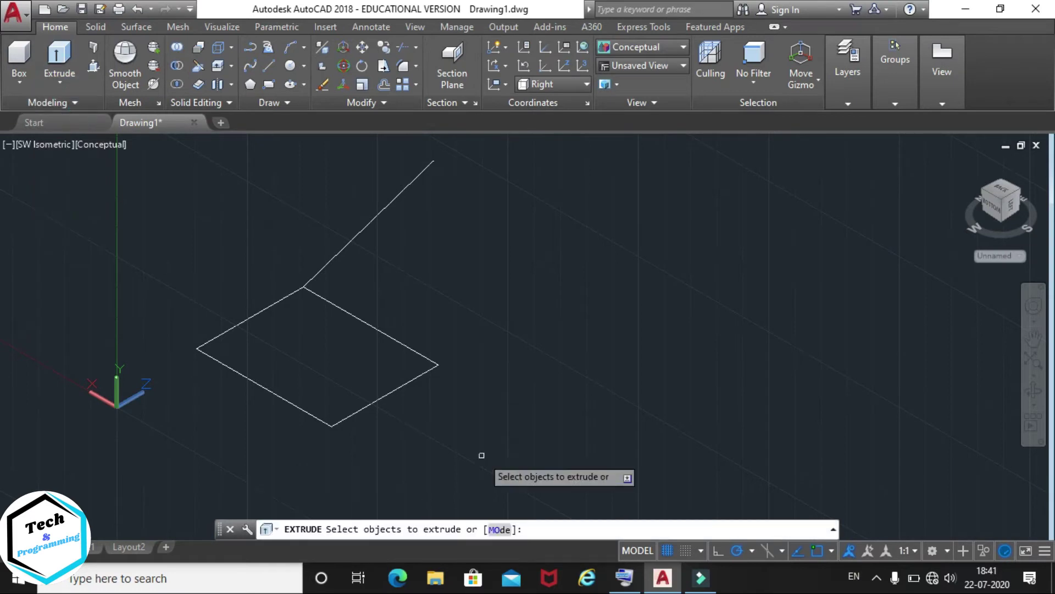
left_click(241, 323)
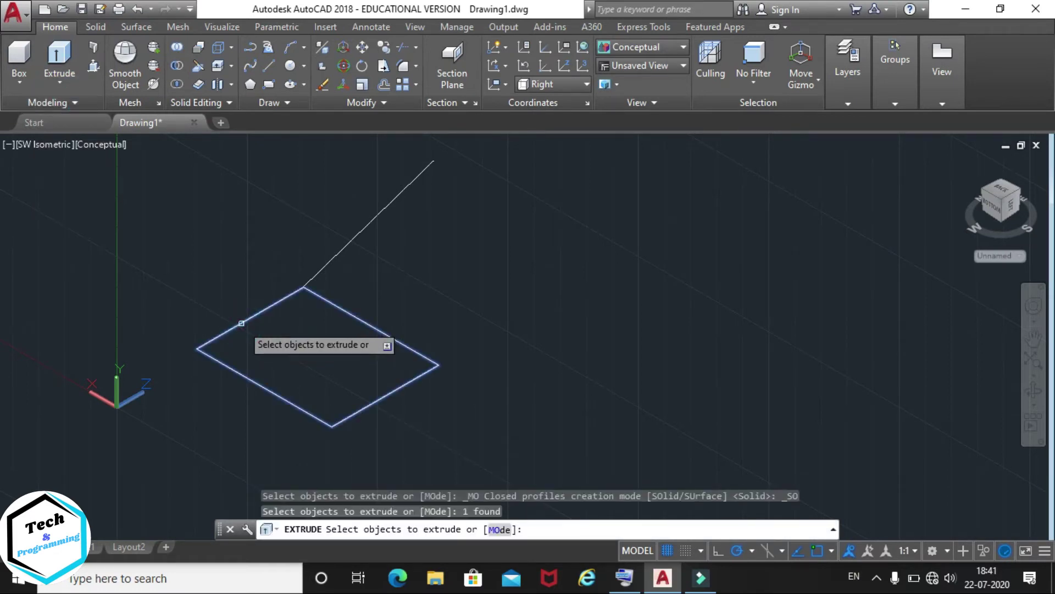
key("Return")
type("d")
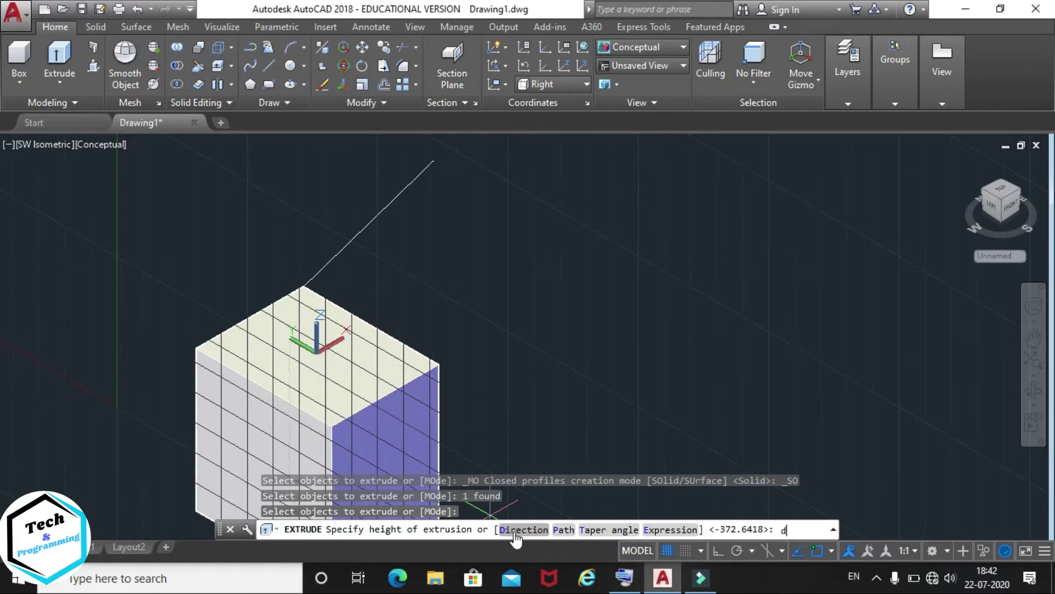
key("Return")
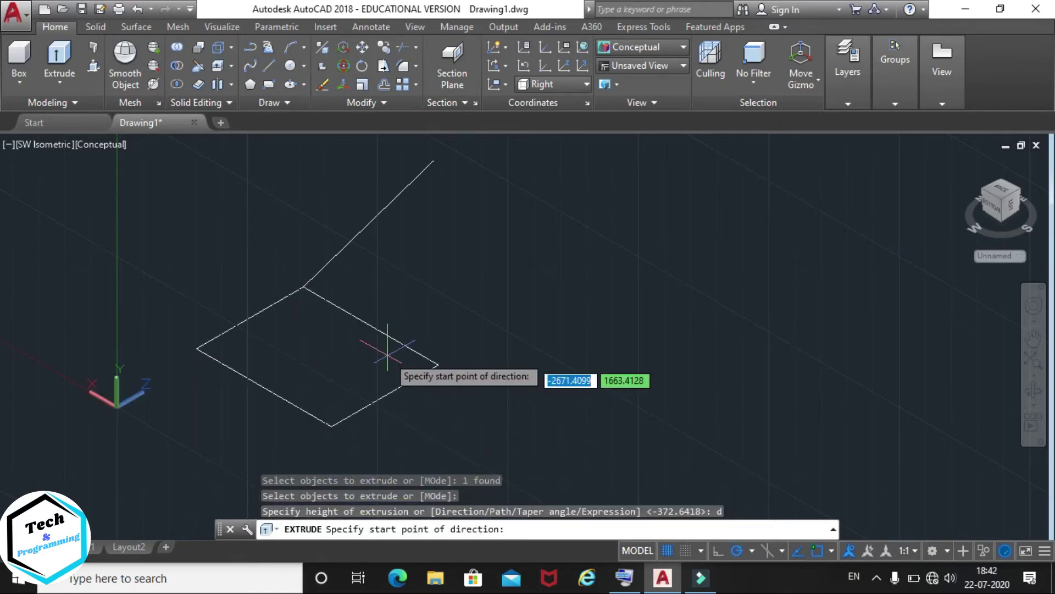
left_click(329, 301)
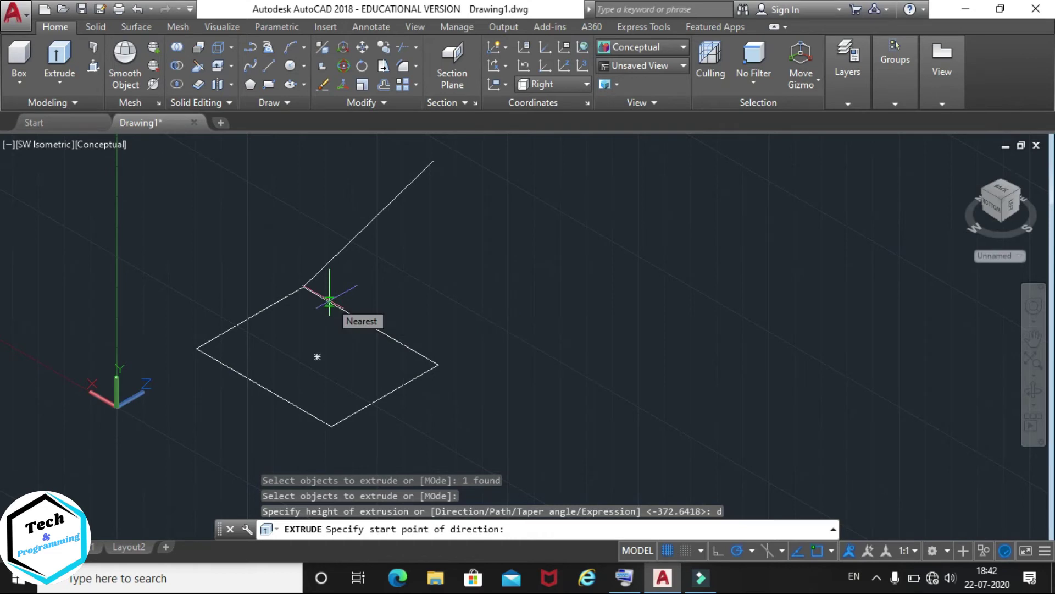
left_click(302, 285)
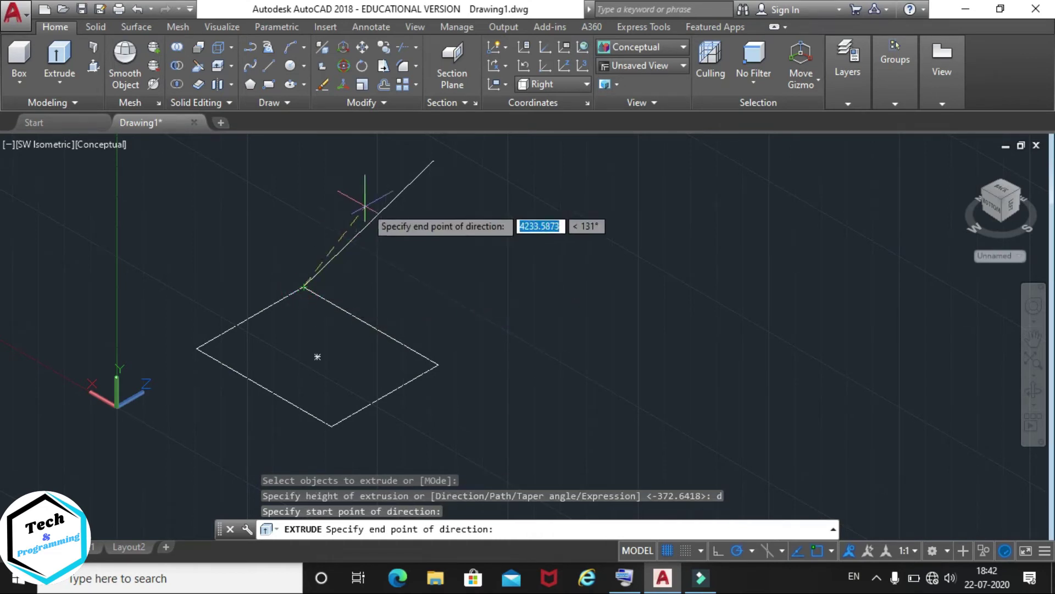
left_click(434, 160)
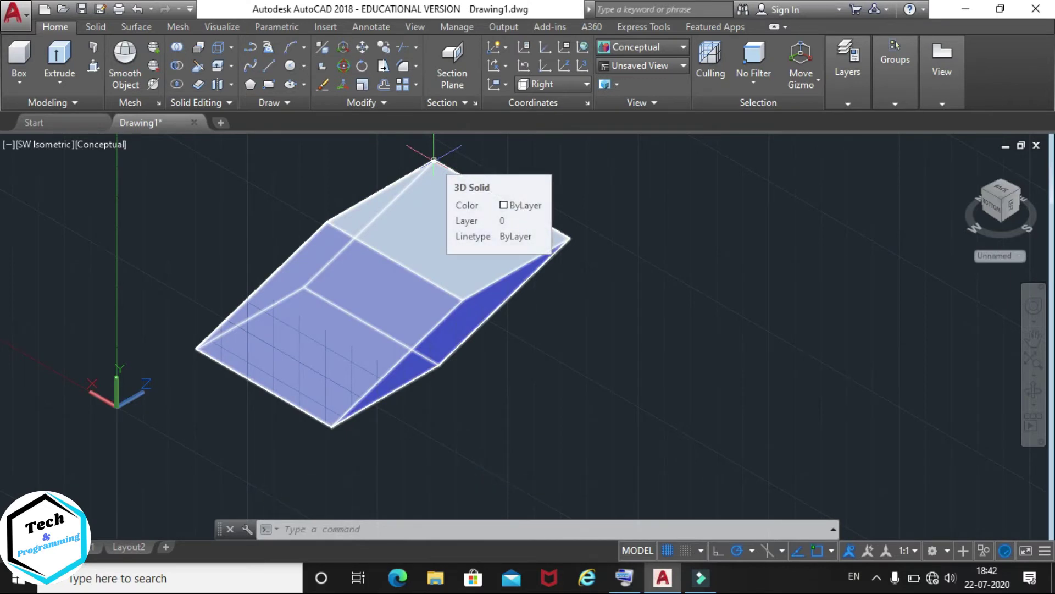
middle_click_drag(434, 160, 340, 264)
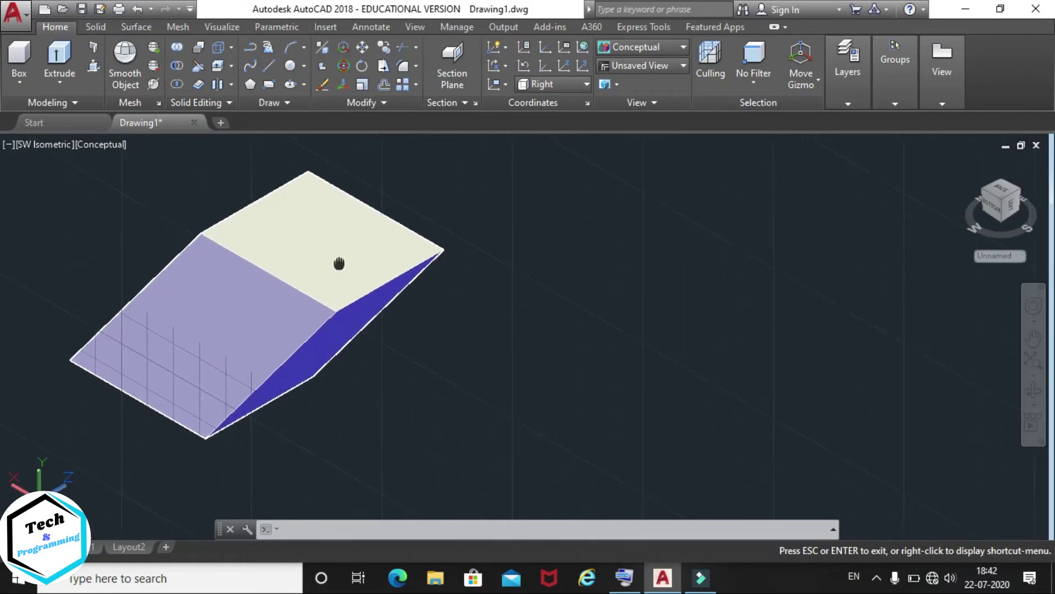
Step: Draw a new flat rectangle by picking two corners
key("Escape")
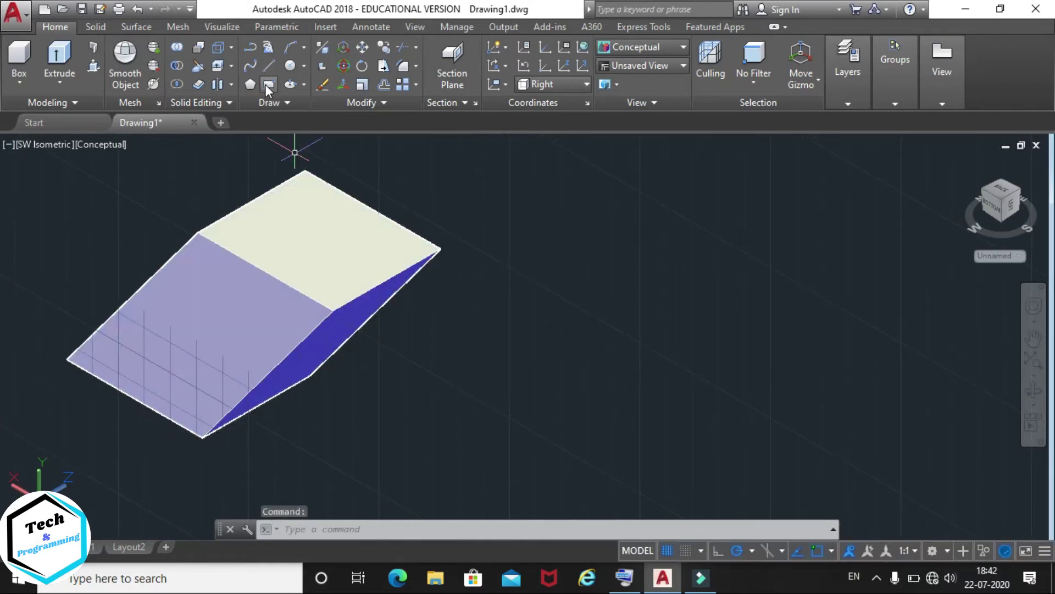
left_click(268, 86)
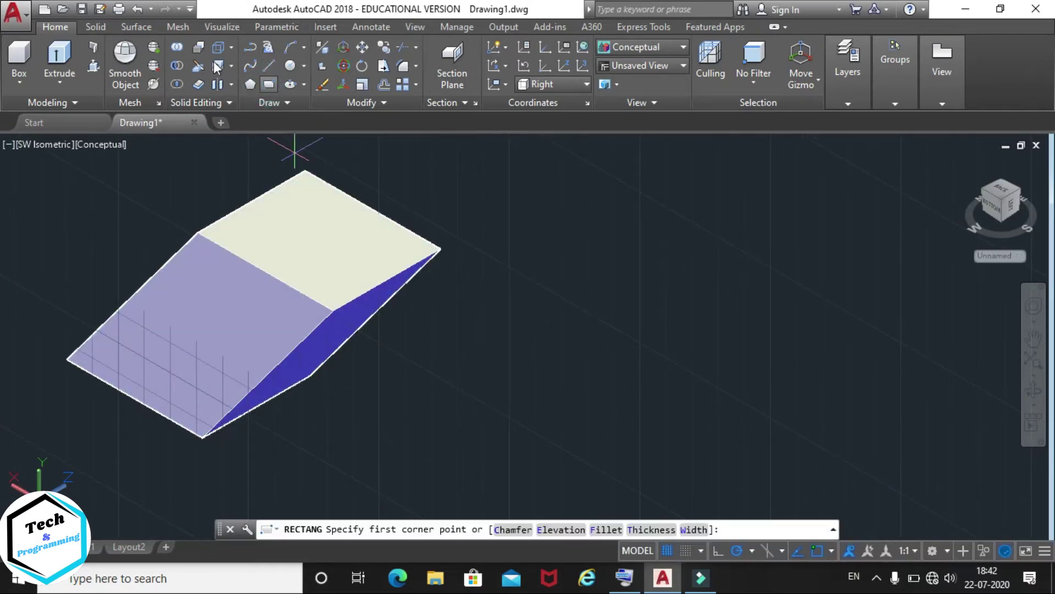
left_click(593, 276)
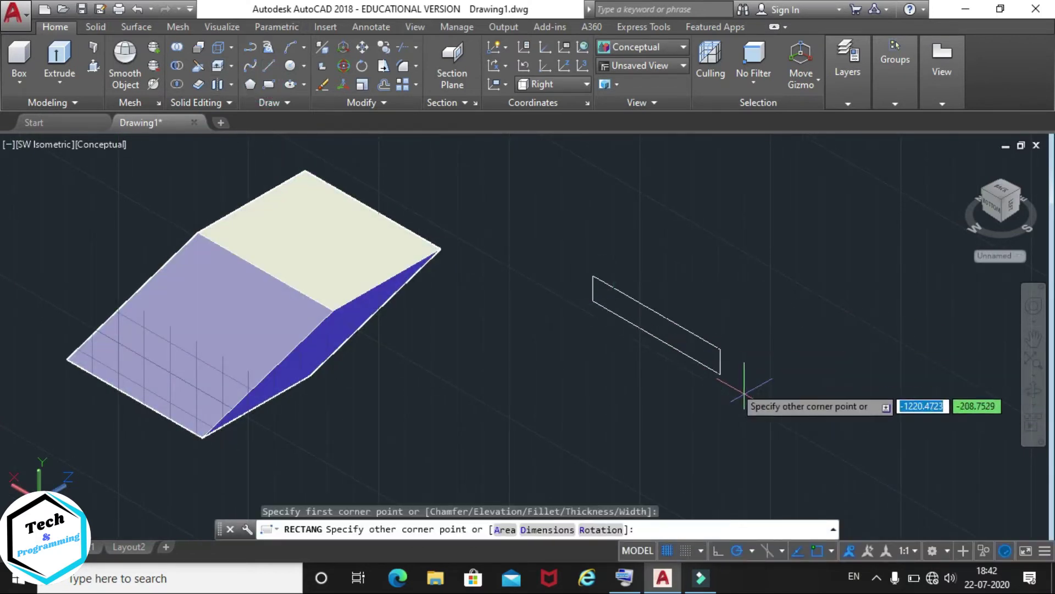
left_click(776, 491)
Step: Reset the UCS to Top and pan the view to reposition the drawing
left_click(564, 88)
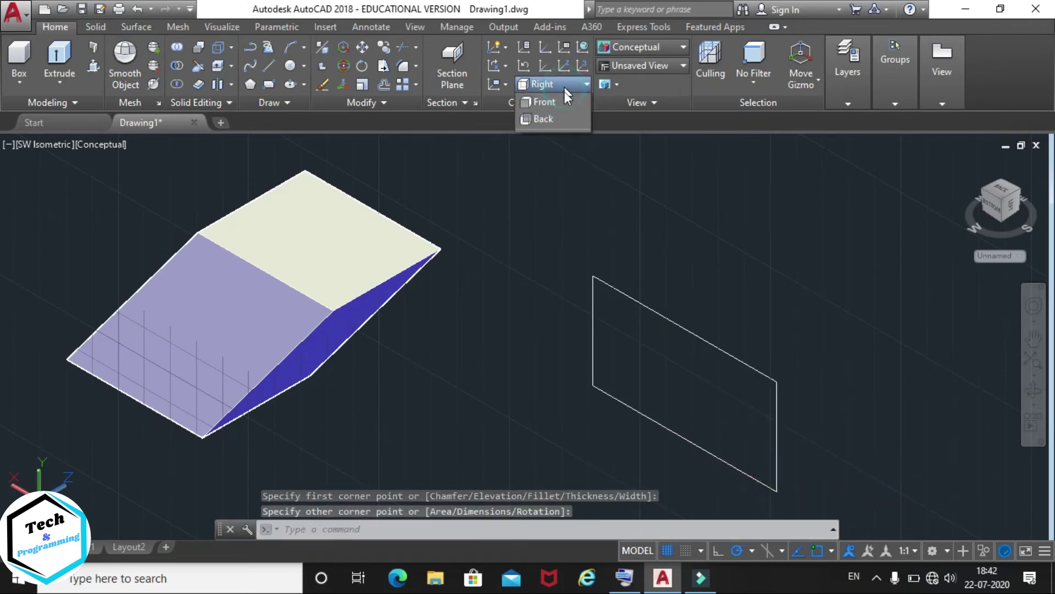
left_click(548, 122)
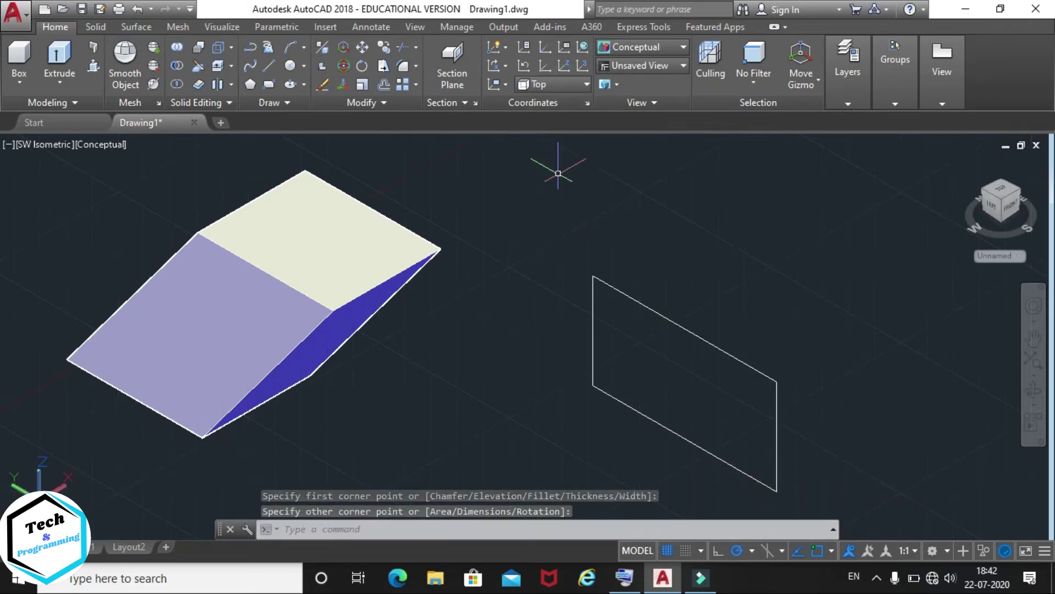
middle_click_drag(730, 334, 673, 323)
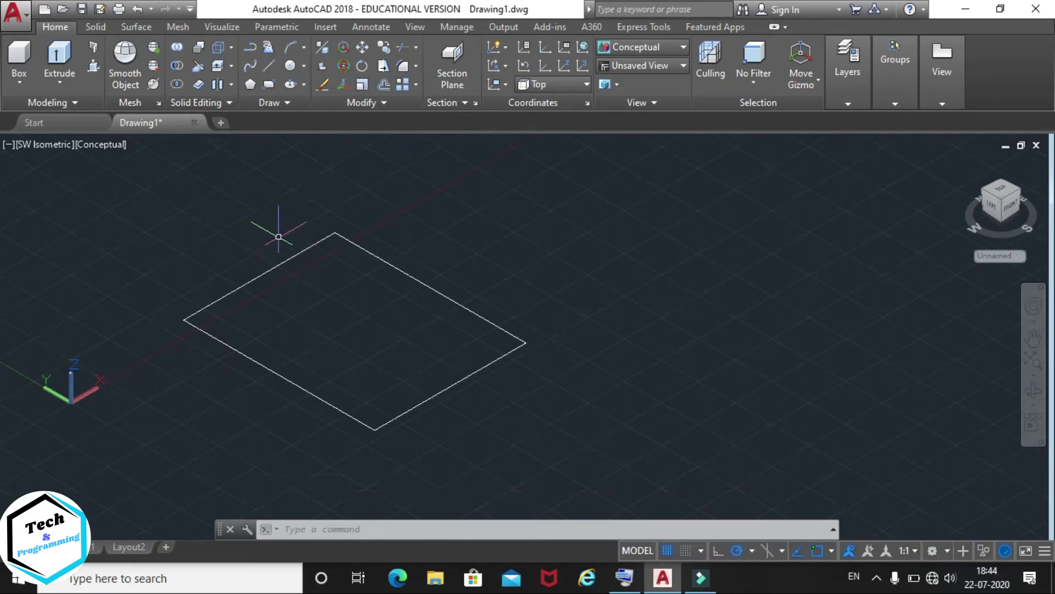
middle_click_drag(302, 269, 295, 287)
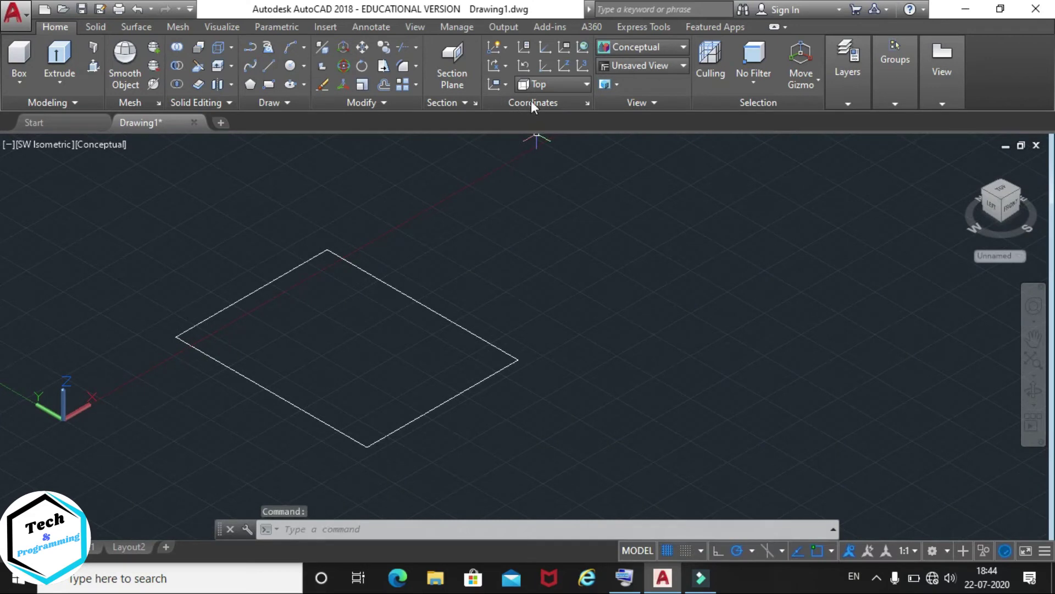
Step: Set the UCS to Right and start a polyline at the rectangle's top corner
left_click(539, 86)
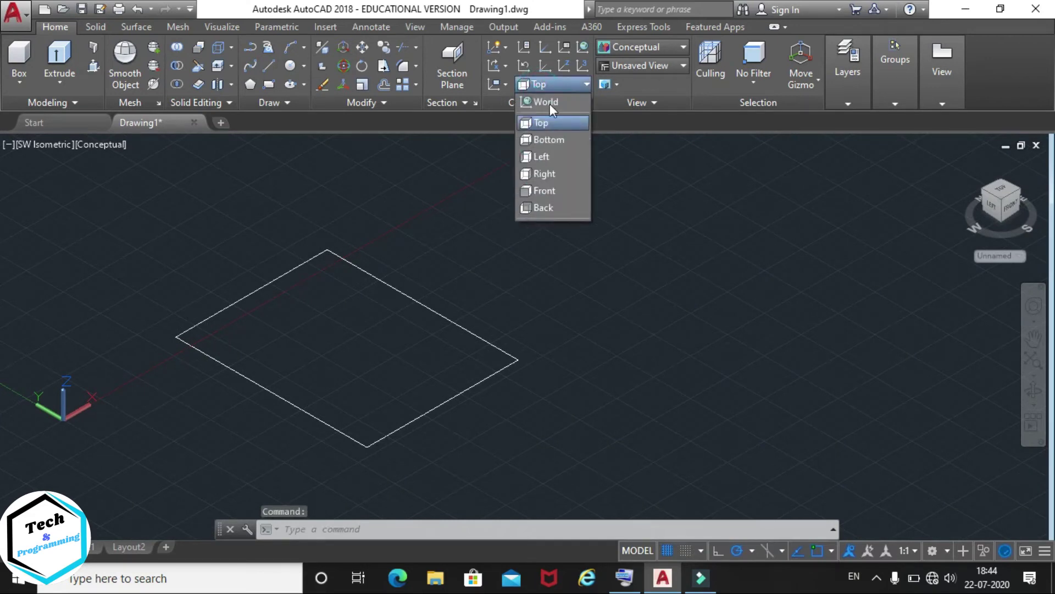
left_click(552, 171)
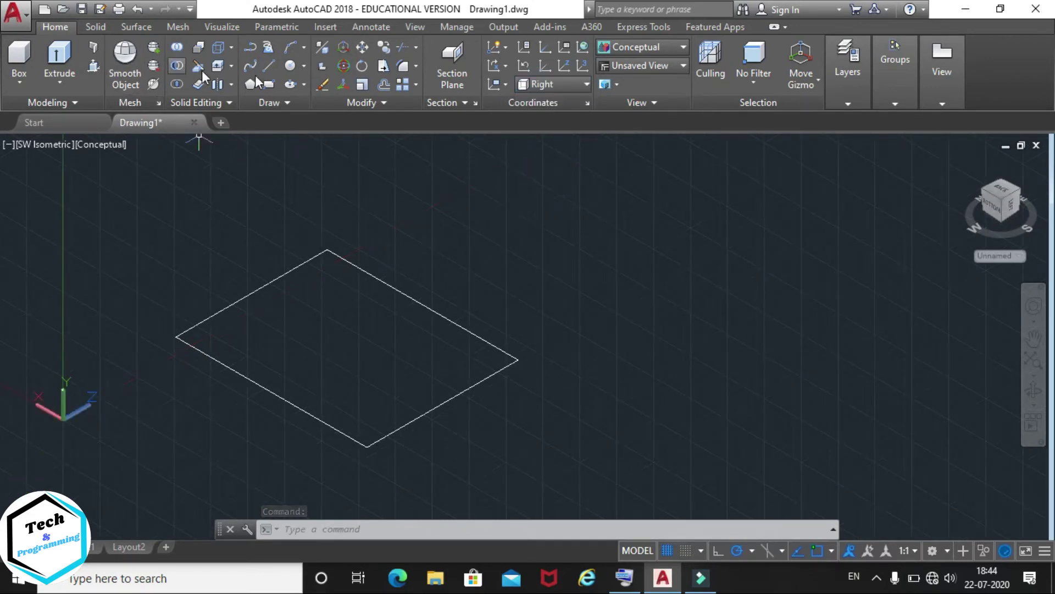
left_click(251, 48)
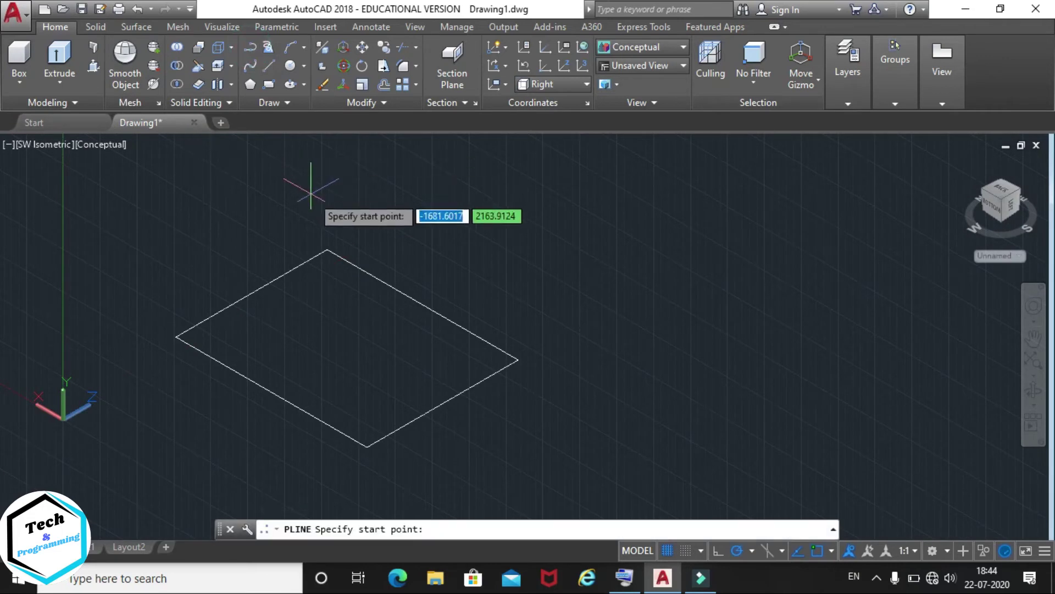
middle_click_drag(300, 184, 306, 253)
left_click(318, 321)
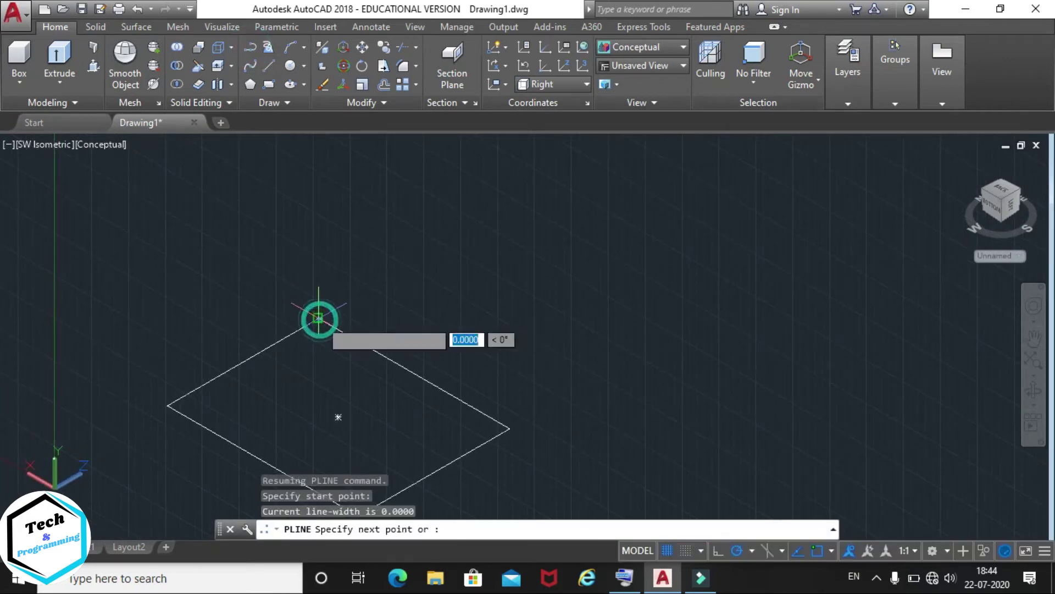
scroll(379, 190, "down", 2)
scroll(378, 191, "down", 2)
middle_click_drag(373, 198, 323, 276)
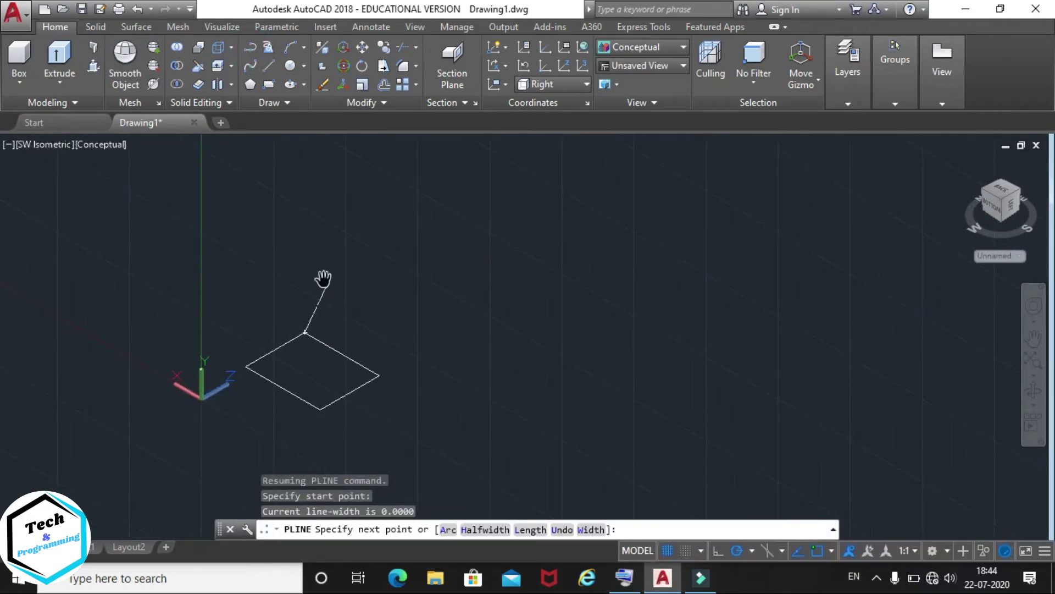
Step: Continue the polyline with a straight upward segment, then an arc to its end point
left_click(349, 180)
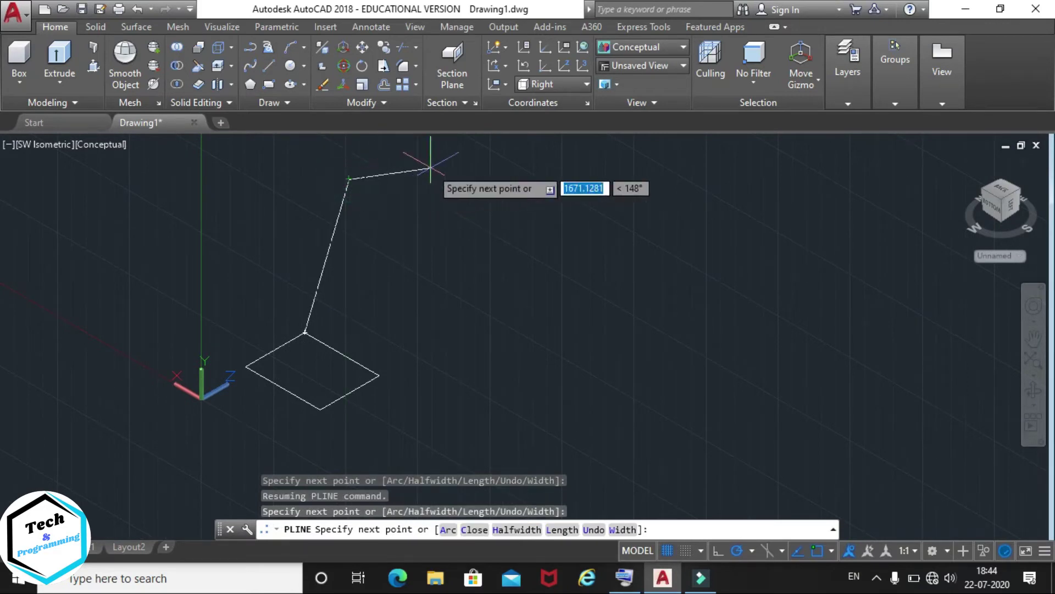
type("a")
key("Return")
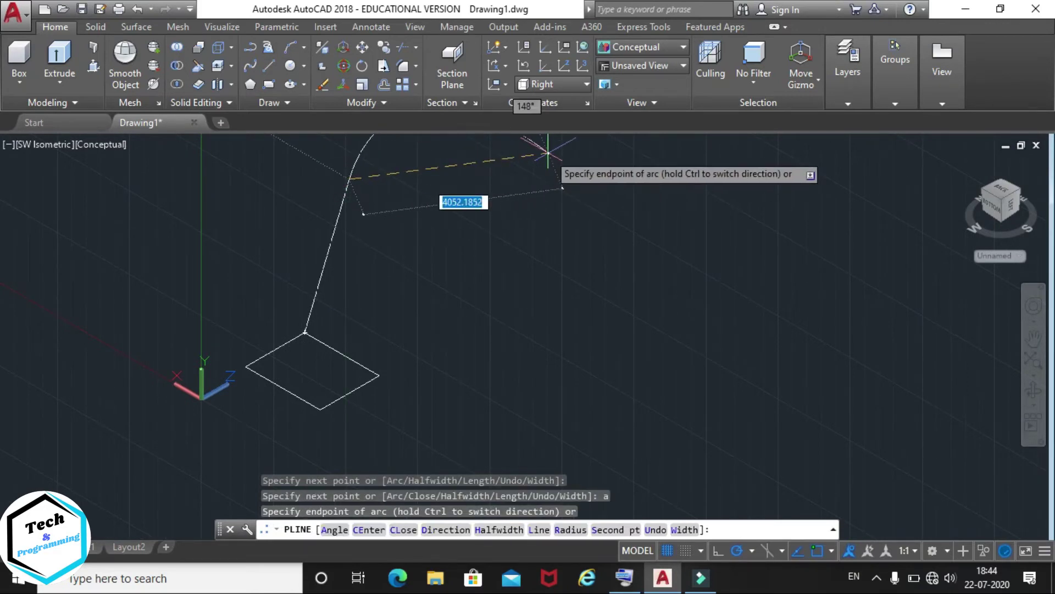
left_click(526, 164)
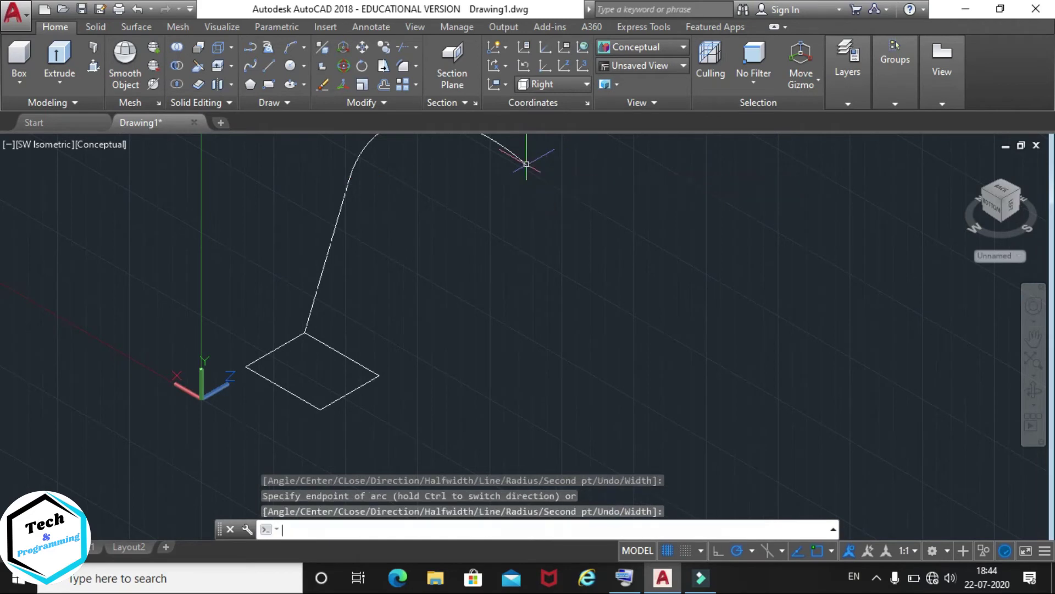
key("Return")
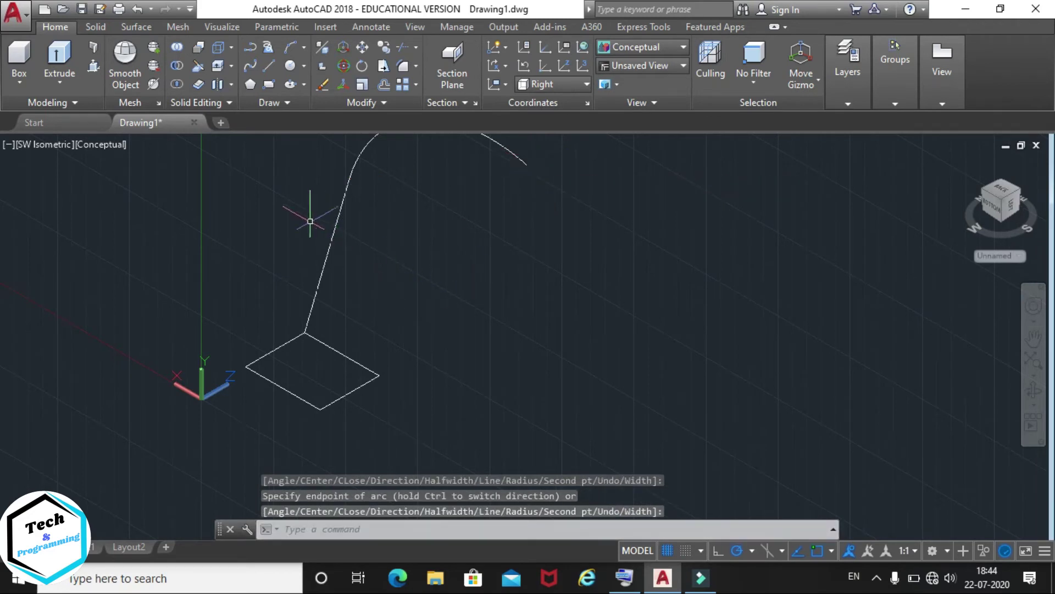
left_click(60, 55)
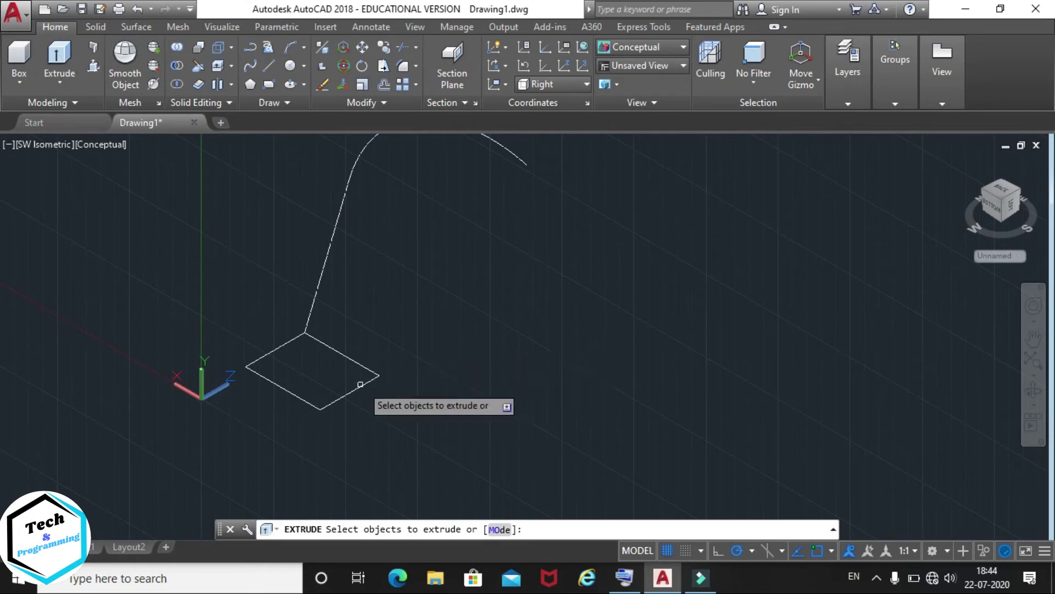
Step: Extrude the rectangle using the Path option along the line-and-arc polyline
left_click(360, 363)
key("Return")
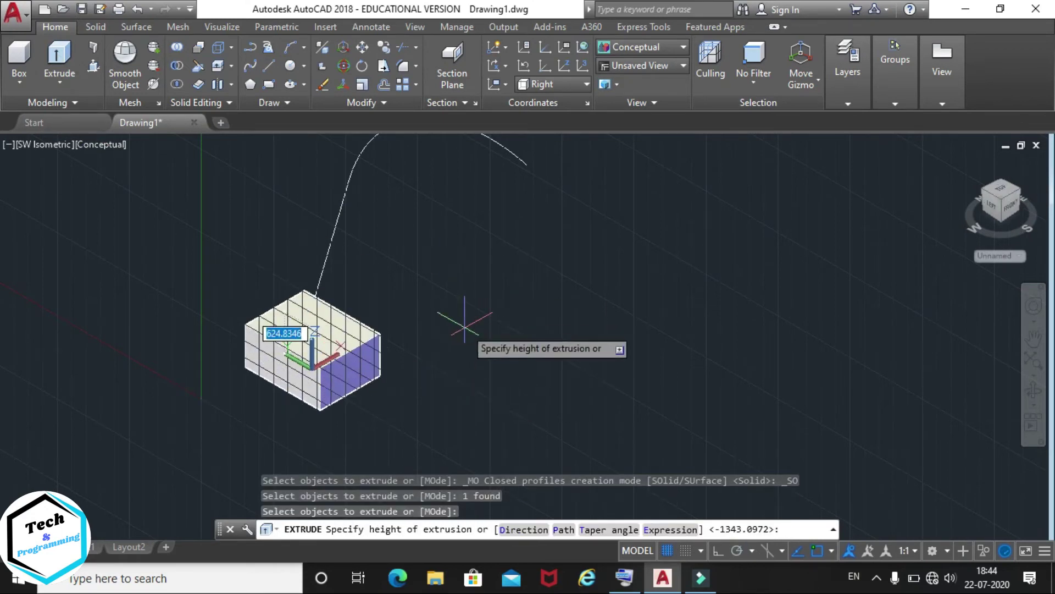
type("p")
key("Return")
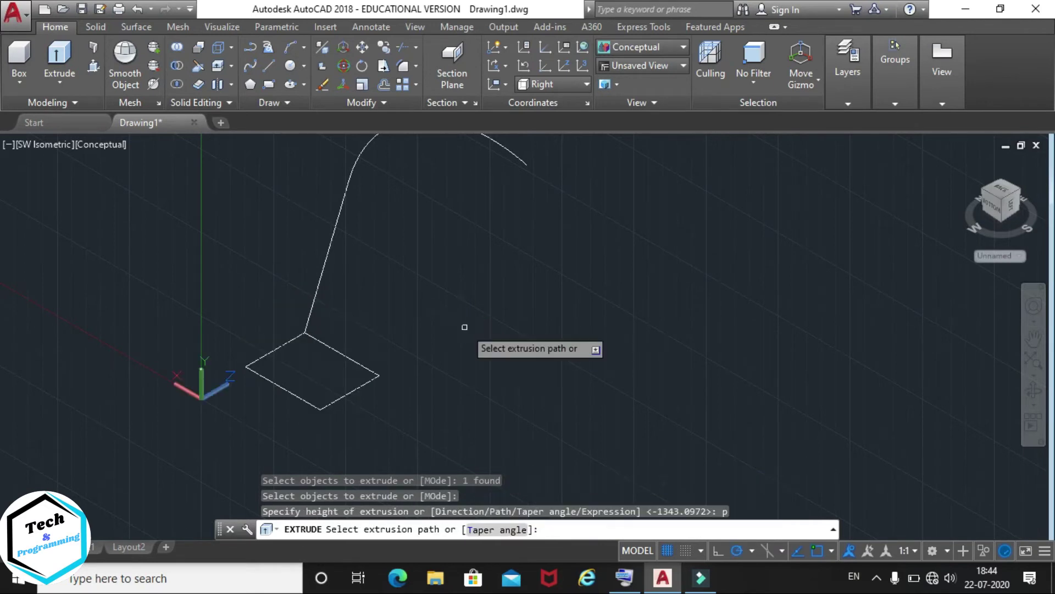
left_click(354, 169)
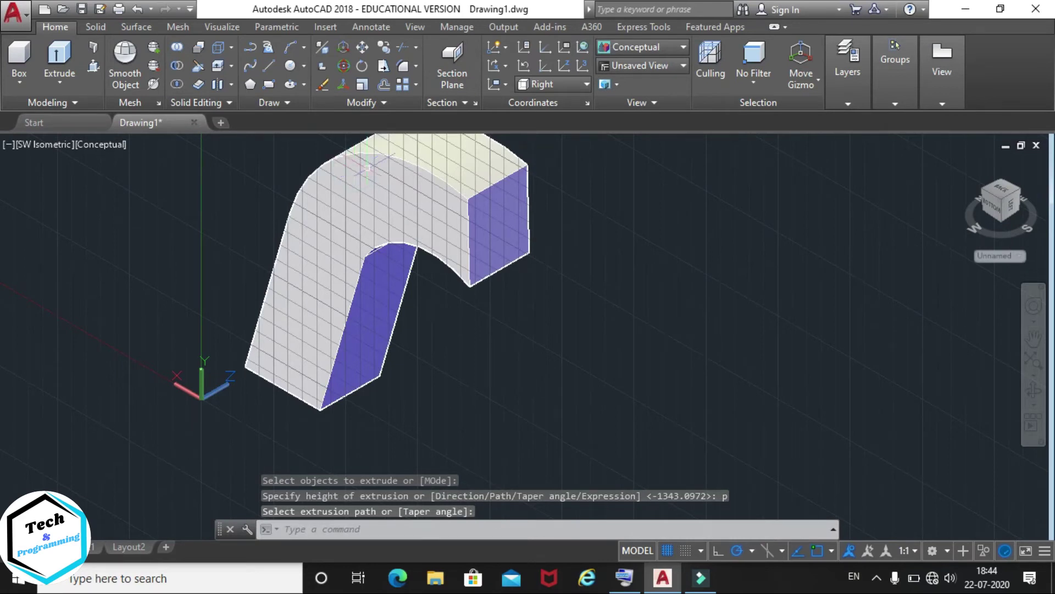
middle_click_drag(422, 281, 369, 323)
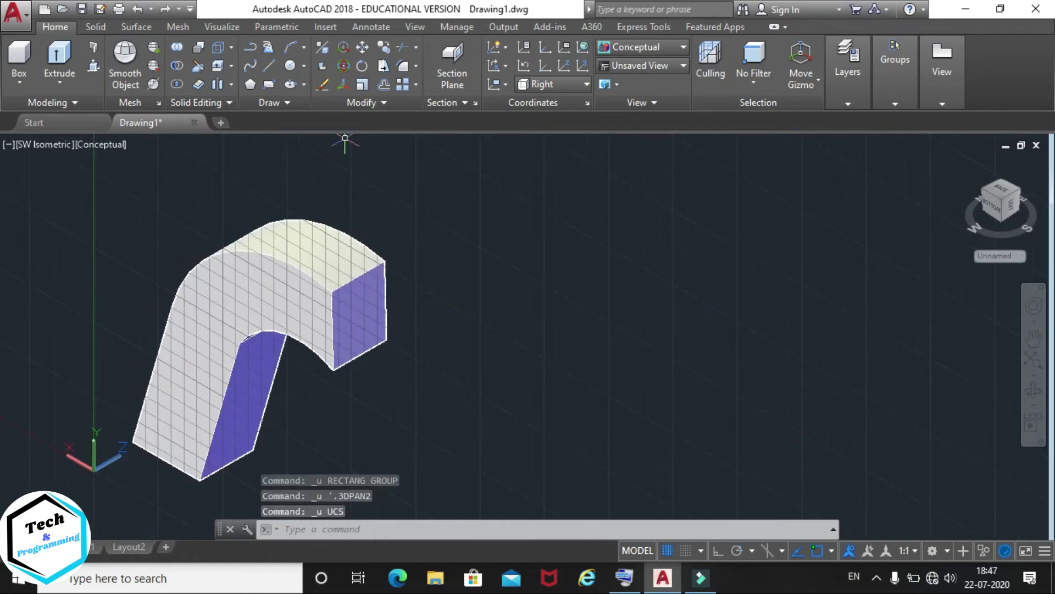
Step: Reset the UCS to Top and draw a rectangle to the right of the curved solid
left_click(548, 86)
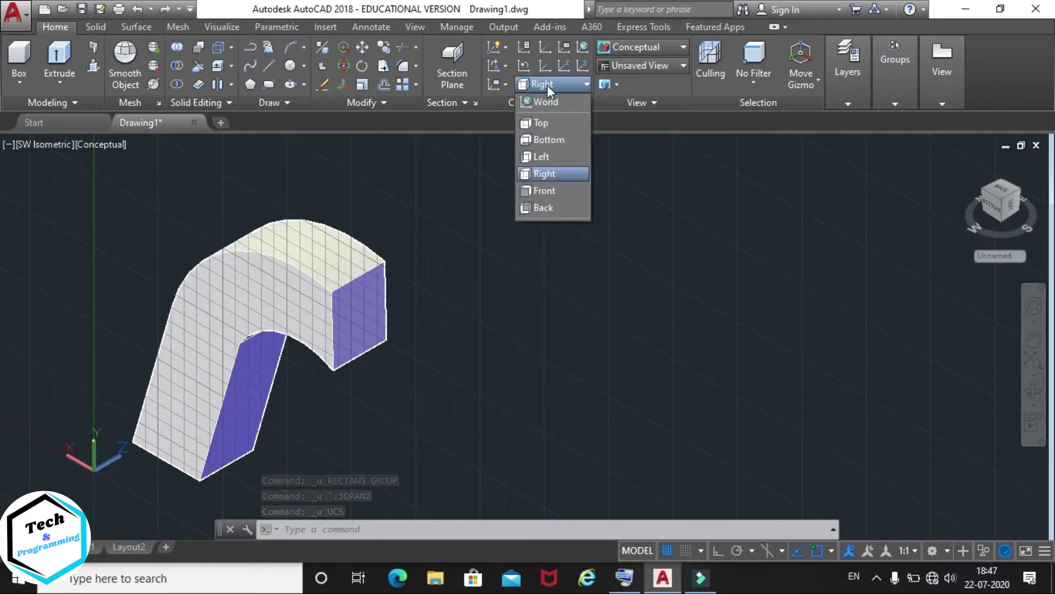
left_click(551, 123)
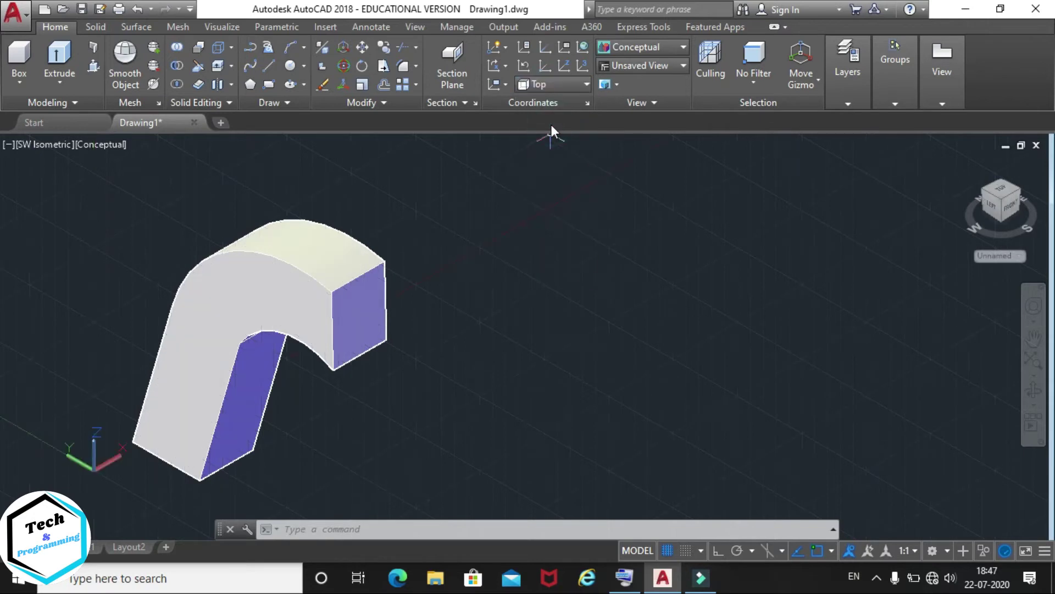
left_click(268, 88)
left_click(554, 318)
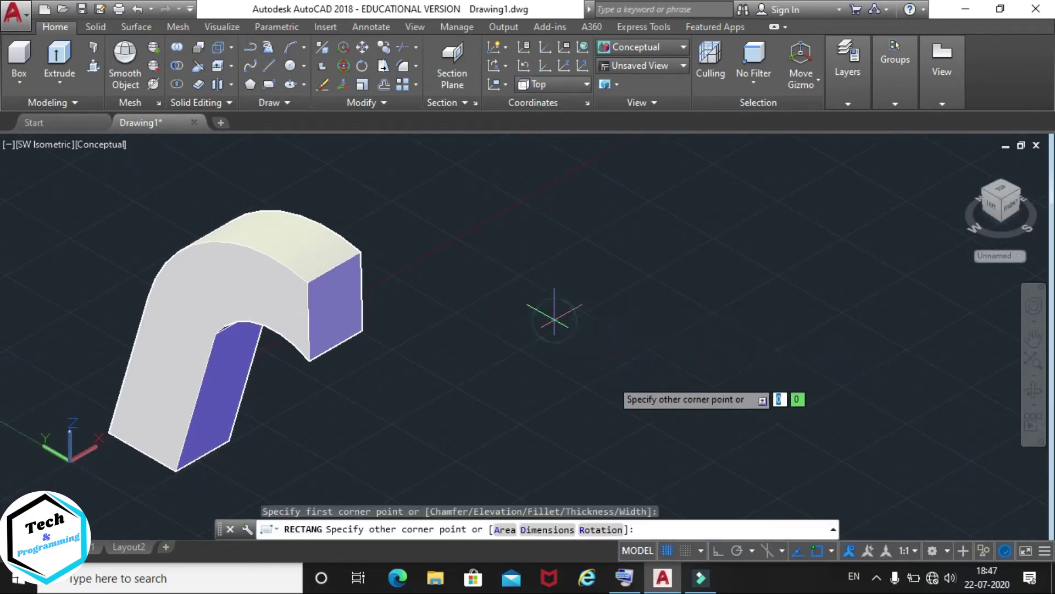
left_click(595, 470)
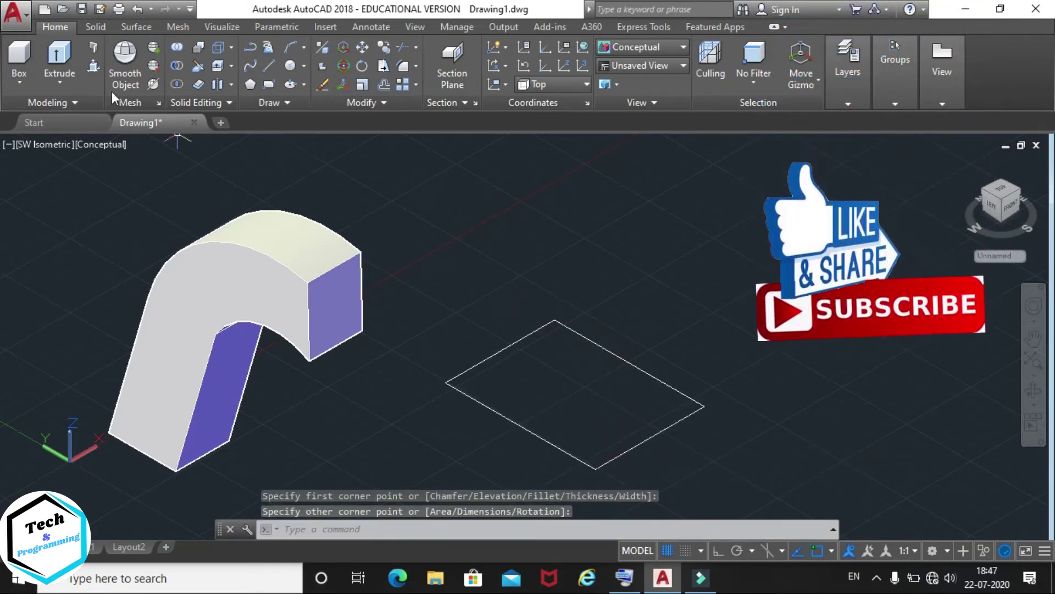
Step: Extrude the rectangle with a 25° taper angle at the default height
left_click(60, 55)
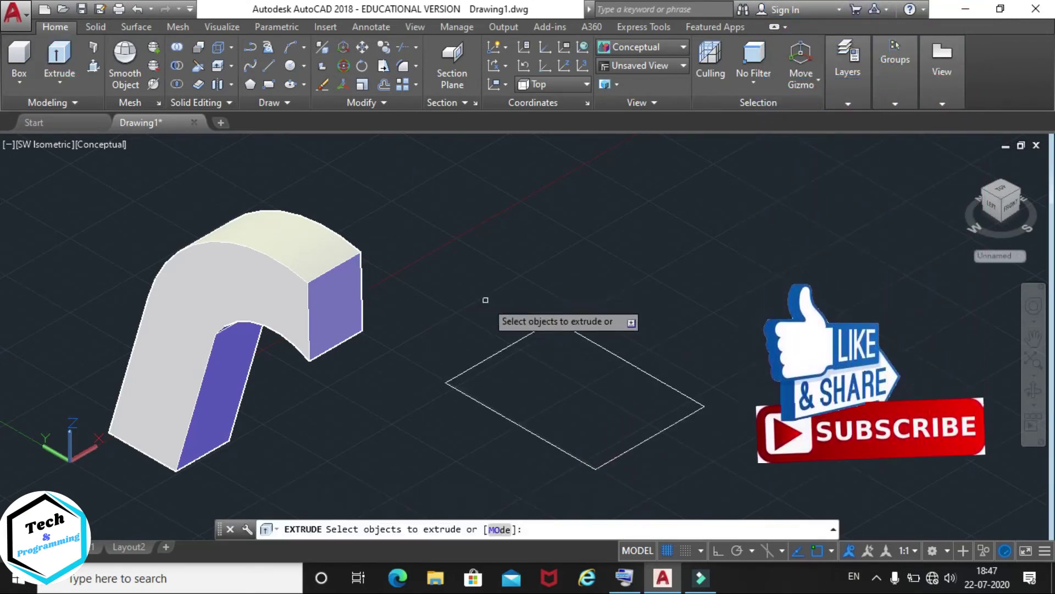
left_click(459, 283)
left_click(732, 497)
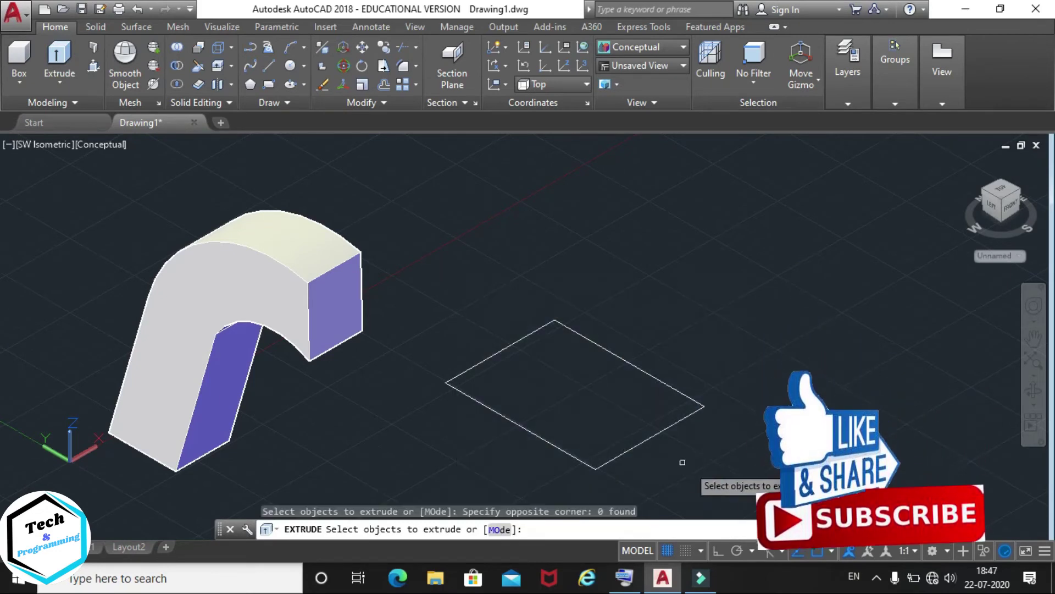
left_click(648, 438)
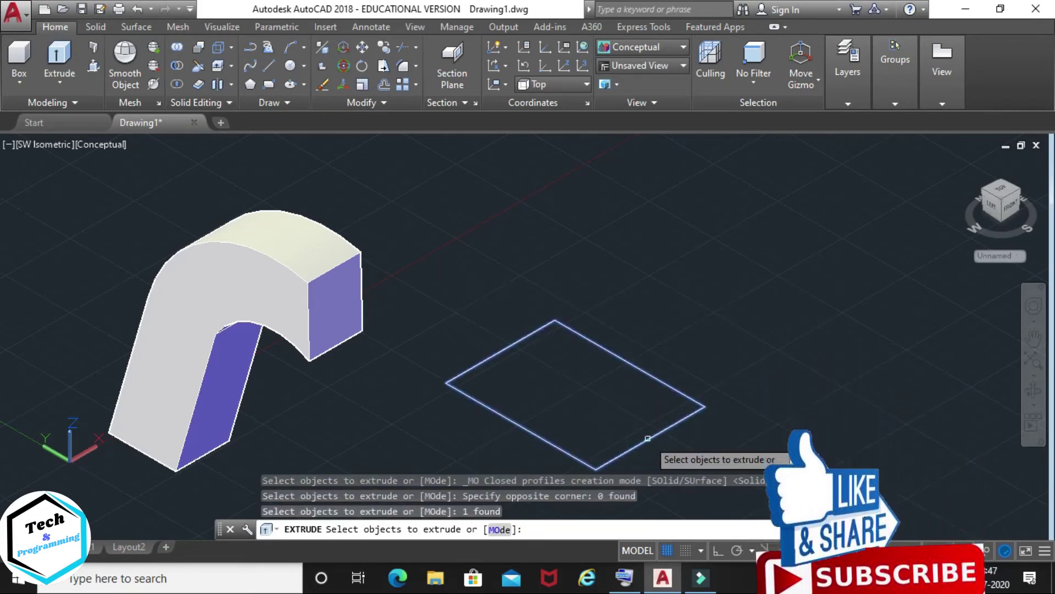
key("Return")
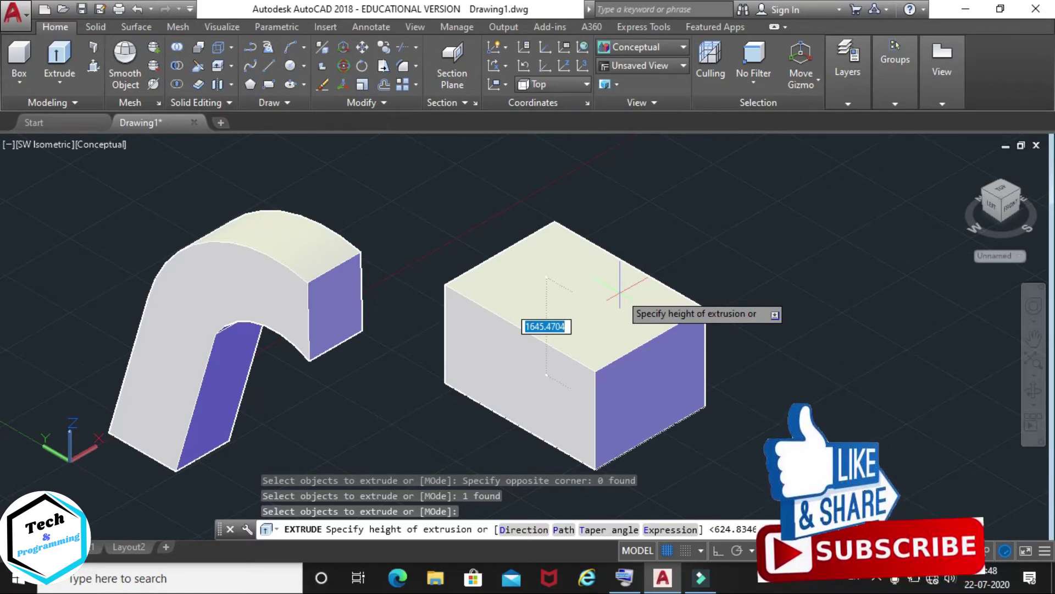
type("t")
key("Return")
type("25")
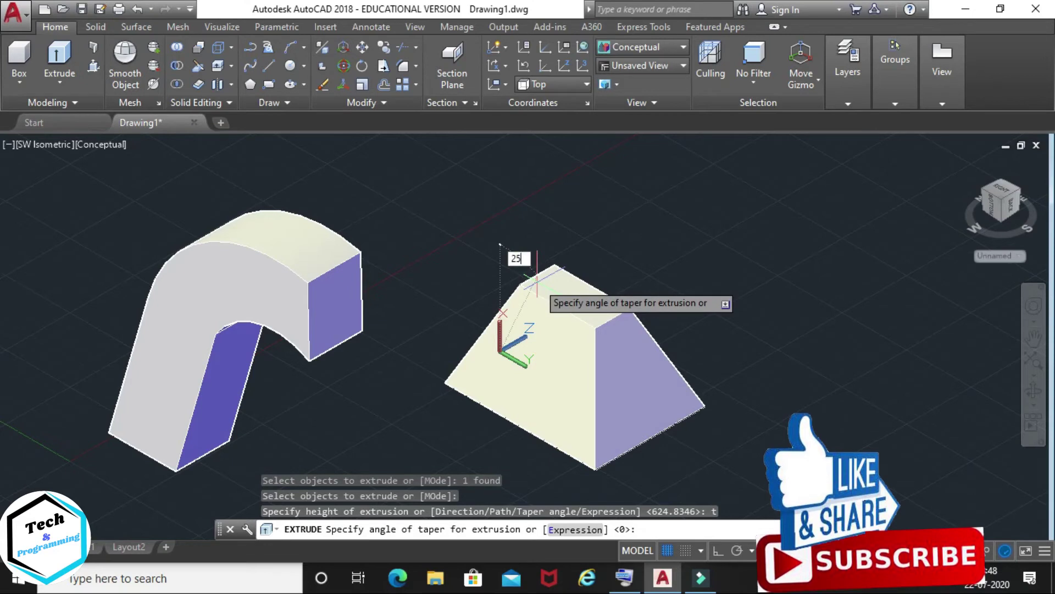
key("Return")
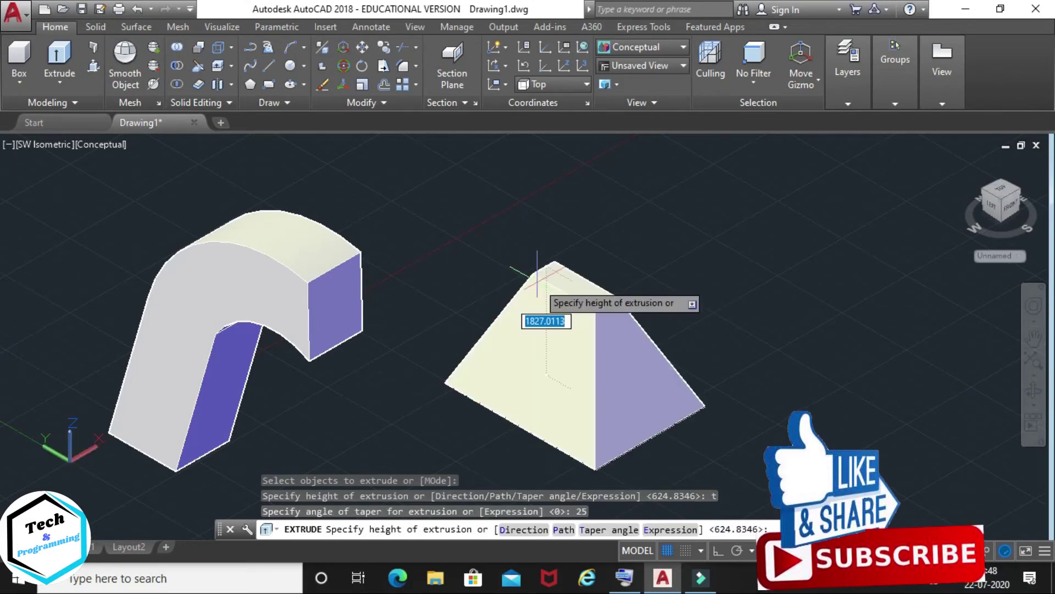
key("Return")
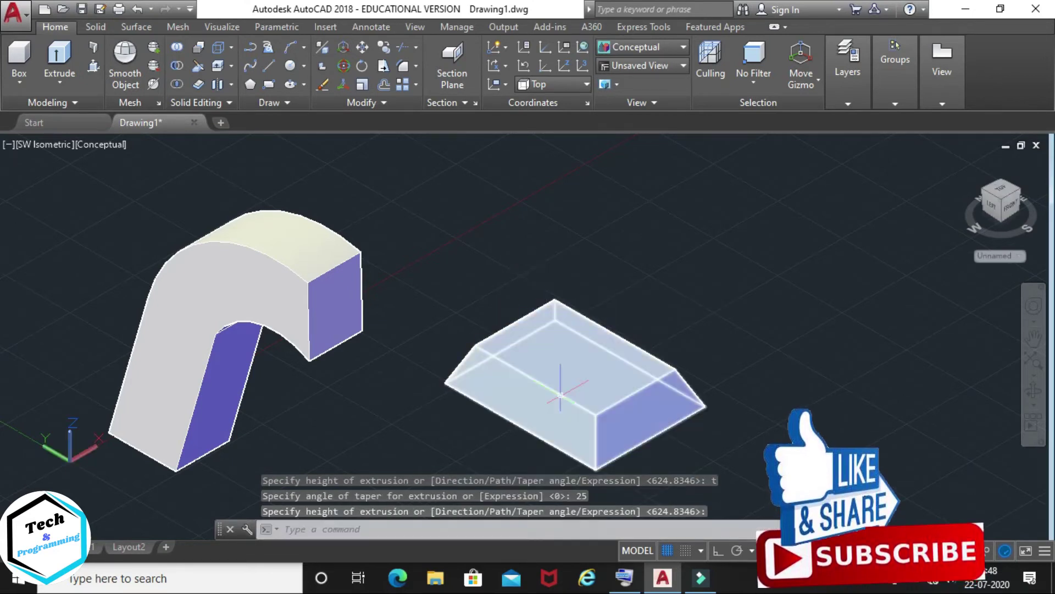
Step: Zoom out, shift the scene left, and draw another rectangle further right
scroll(560, 379, "up", 5)
scroll(577, 376, "down", 5)
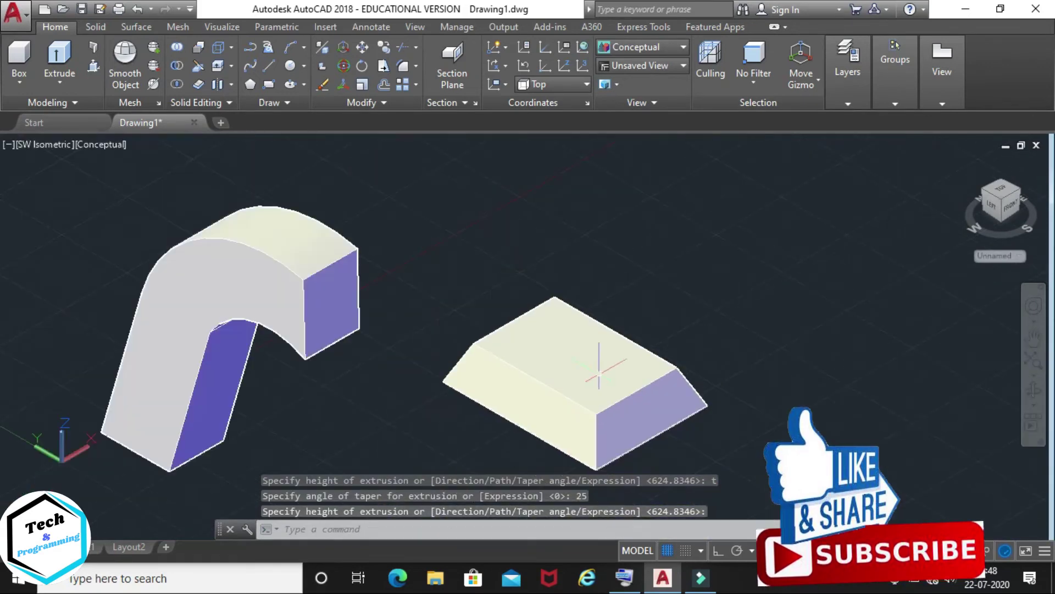
middle_click_drag(599, 365, 418, 335)
scroll(549, 330, "down", 2)
middle_click_drag(544, 330, 393, 297)
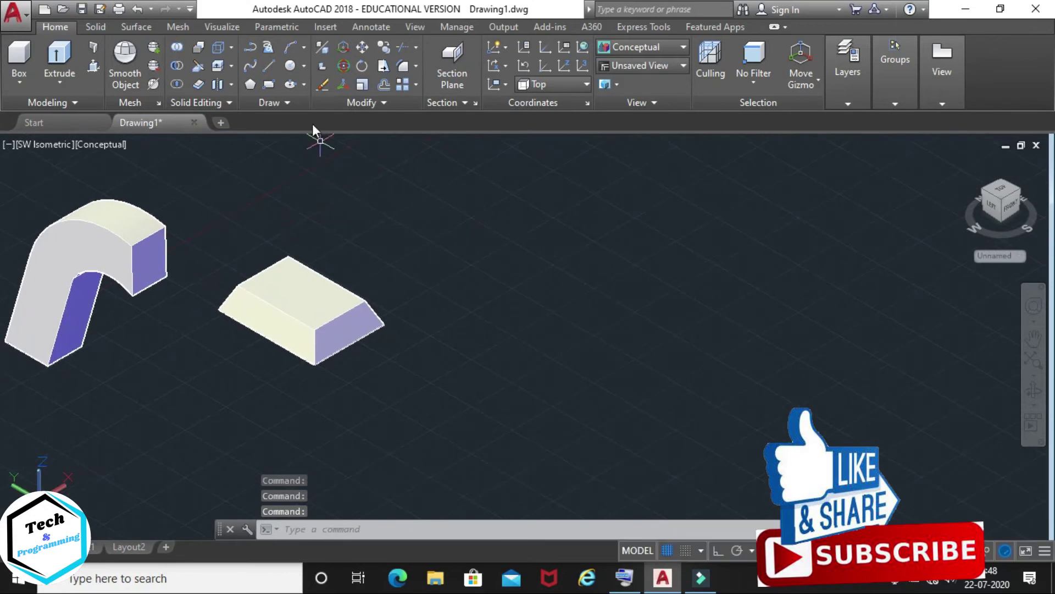
left_click(269, 84)
left_click(497, 262)
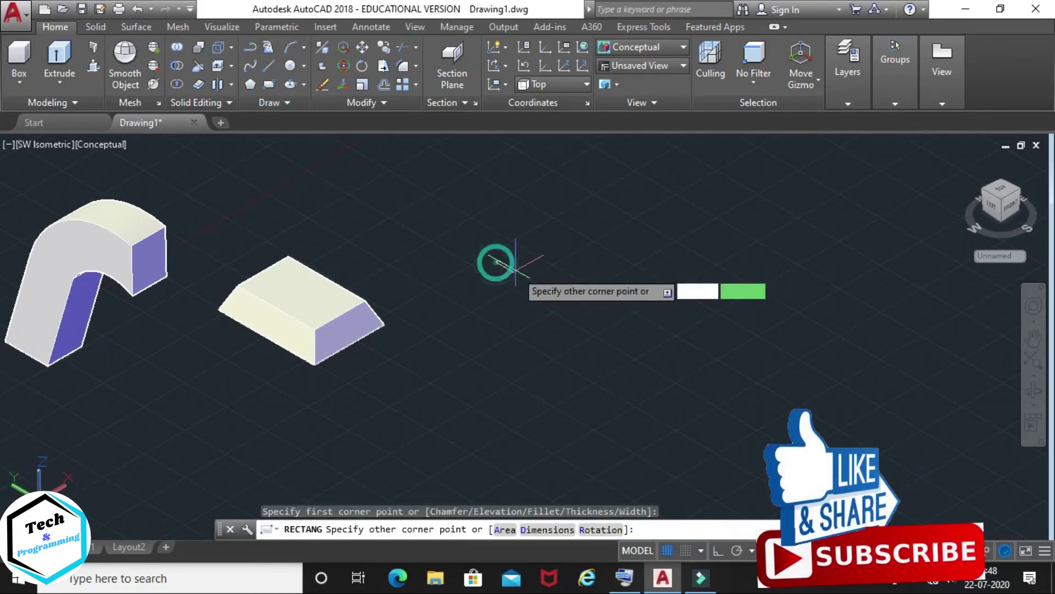
left_click(589, 415)
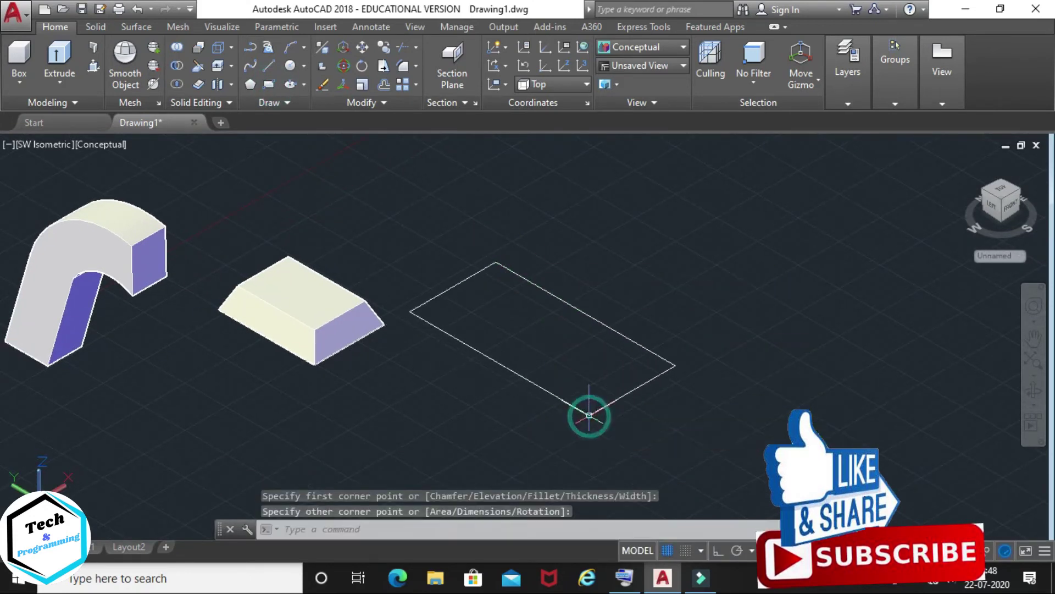
Step: Window-select the new rectangle and extrude it 500 high with a 25° taper
left_click(59, 61)
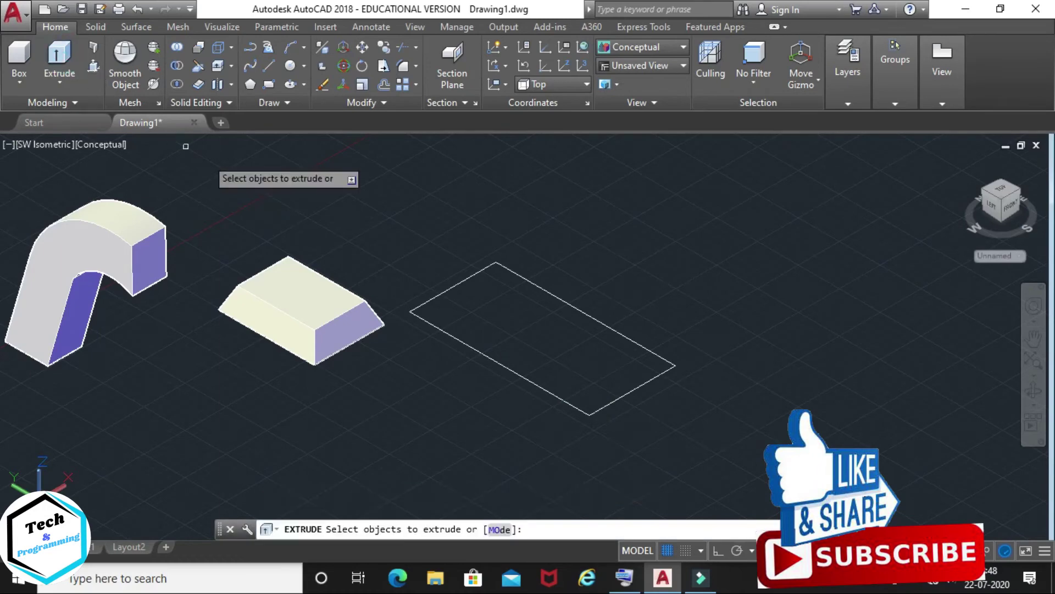
left_click(386, 229)
left_click(696, 424)
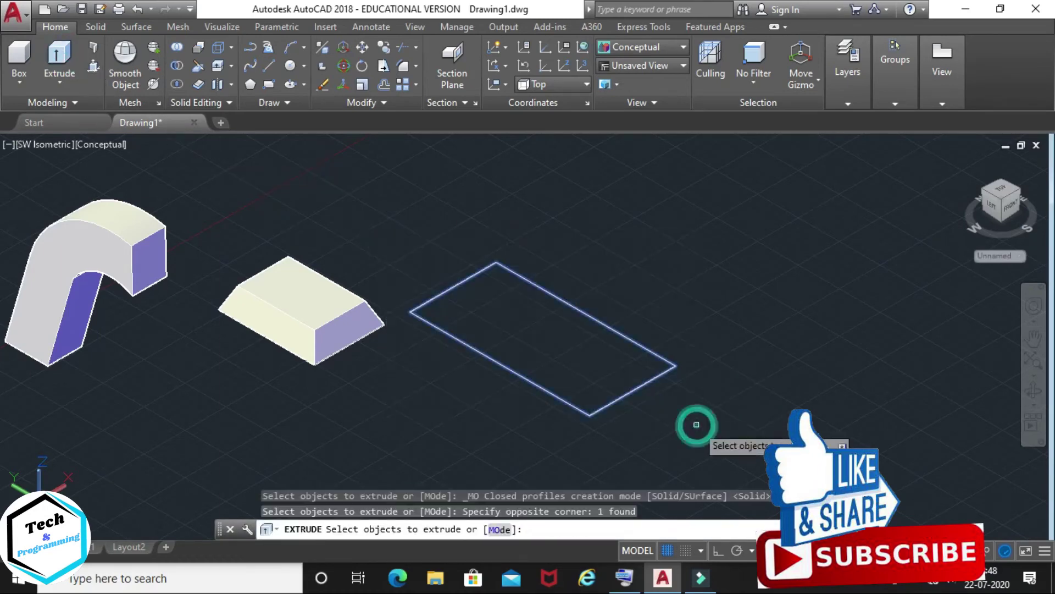
key("Return")
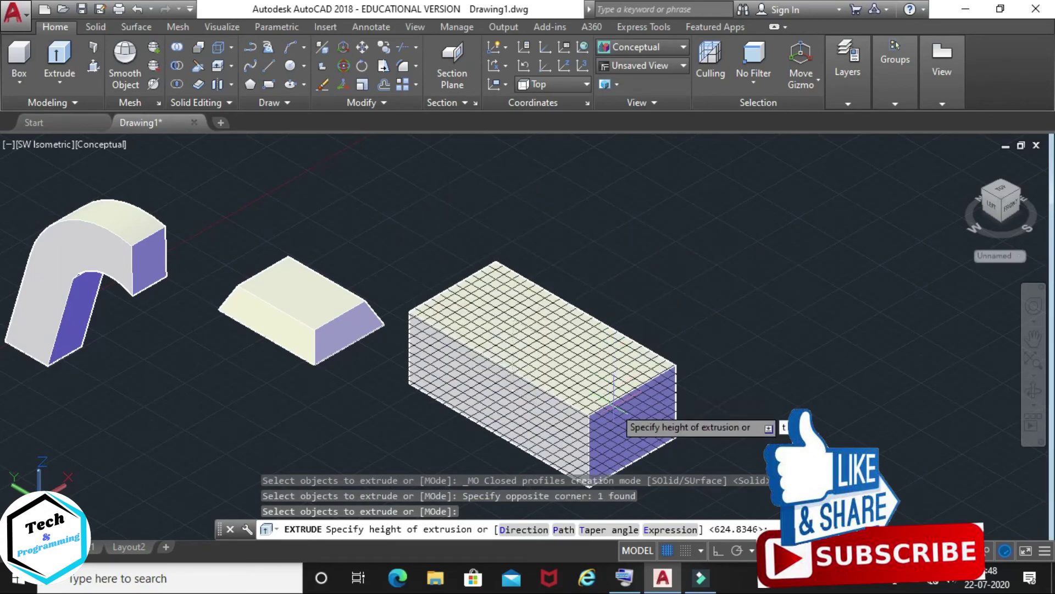
type("t")
key("Return")
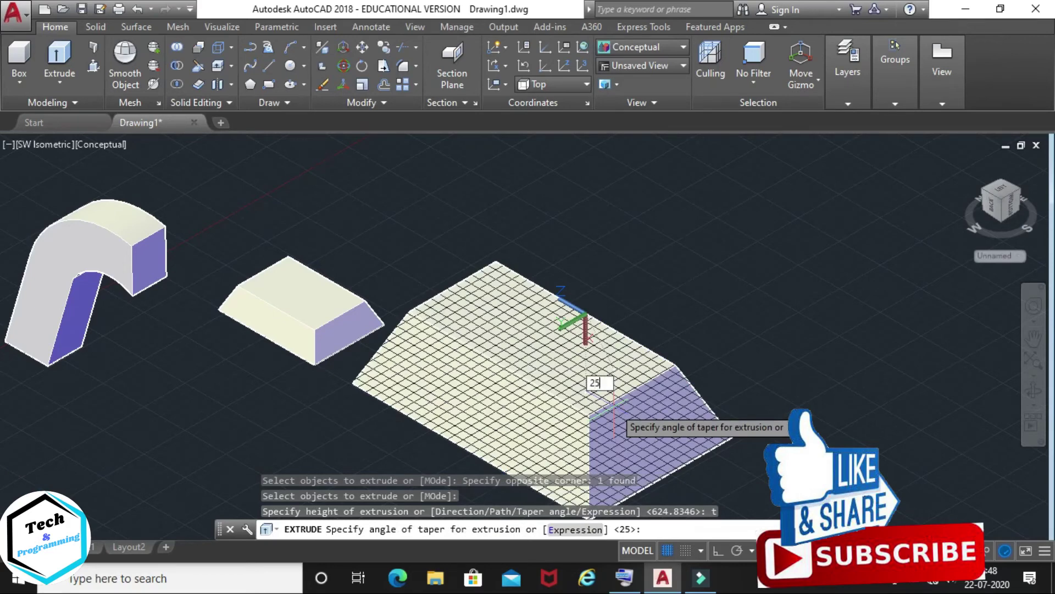
key("Return")
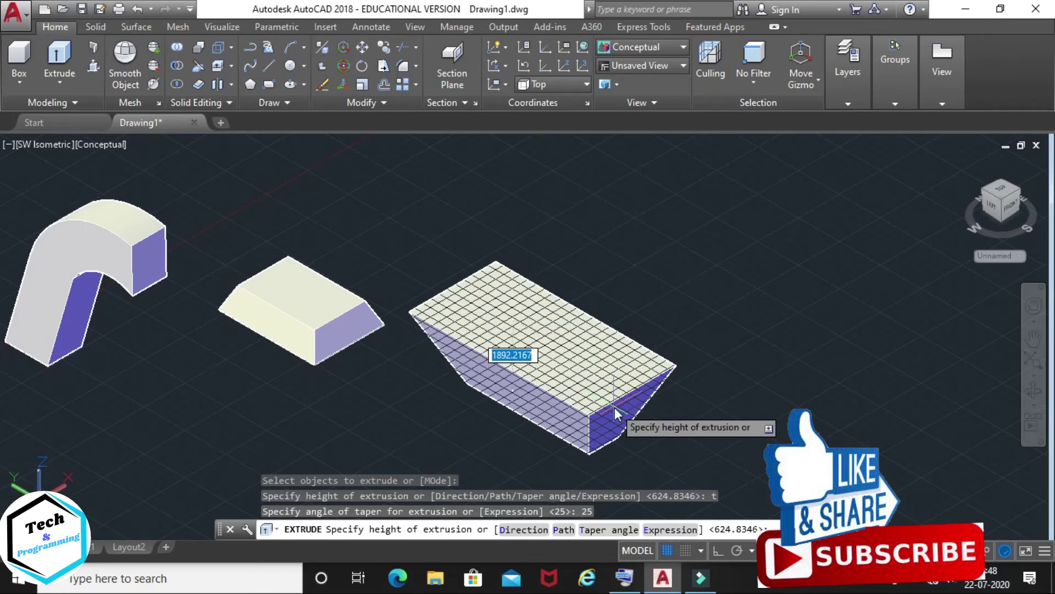
type("500")
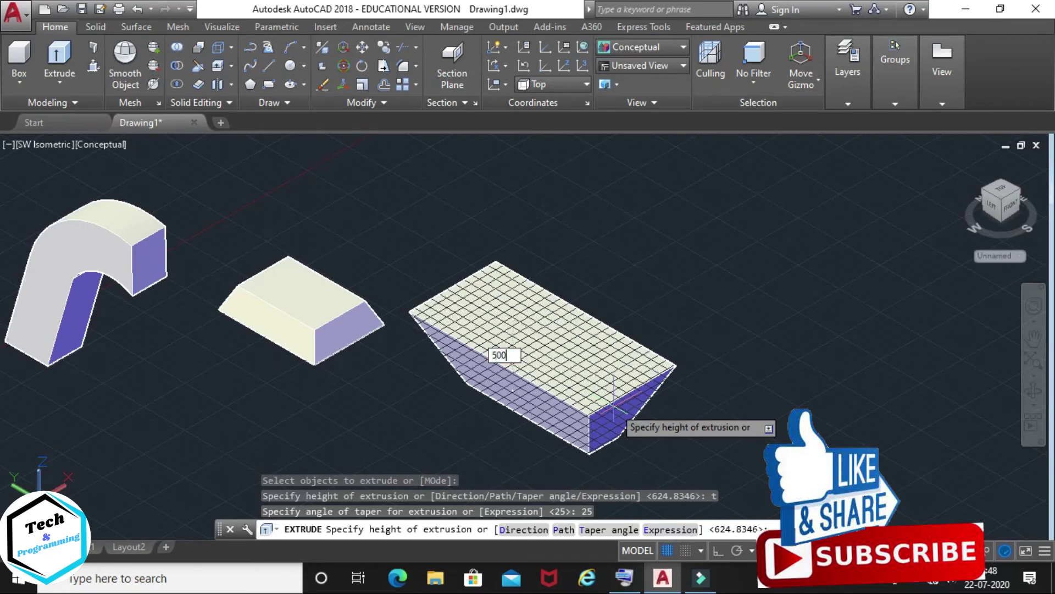
key("Return")
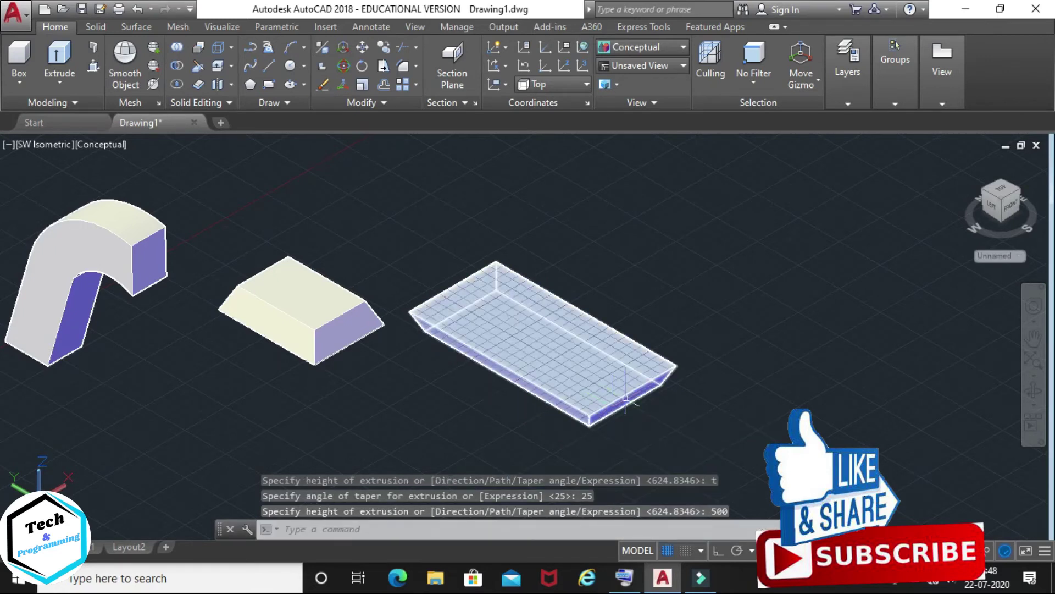
Step: Orbit to a lower side view and draw a circle on the right
left_click(1033, 396)
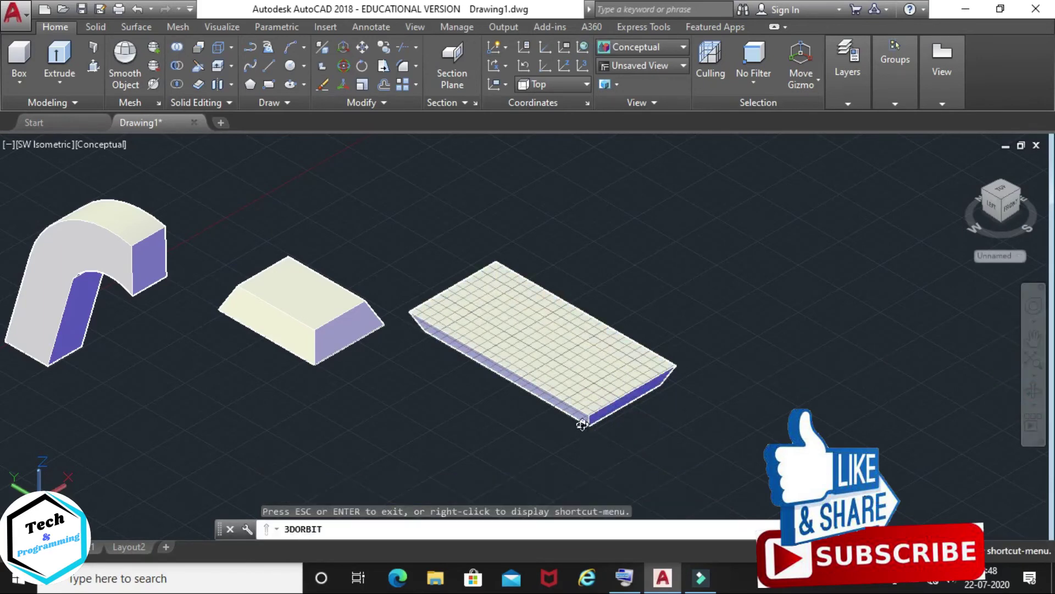
mouse_move(577, 423)
left_mouse_down()
mouse_move(652, 300)
mouse_move(556, 417)
mouse_move(608, 319)
left_mouse_up()
right_click(642, 258)
left_click(697, 261)
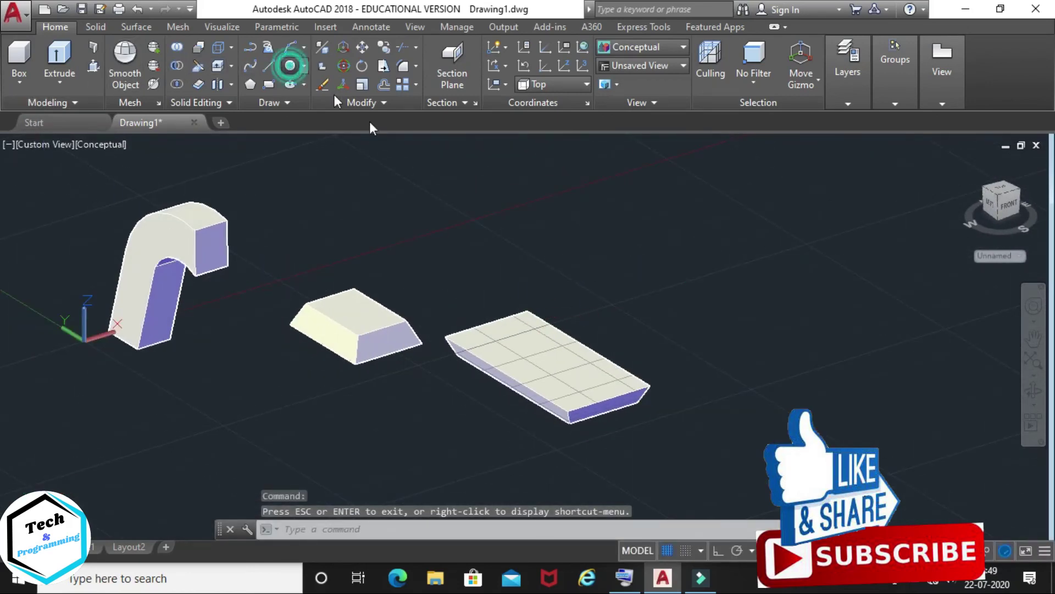
left_click(738, 303)
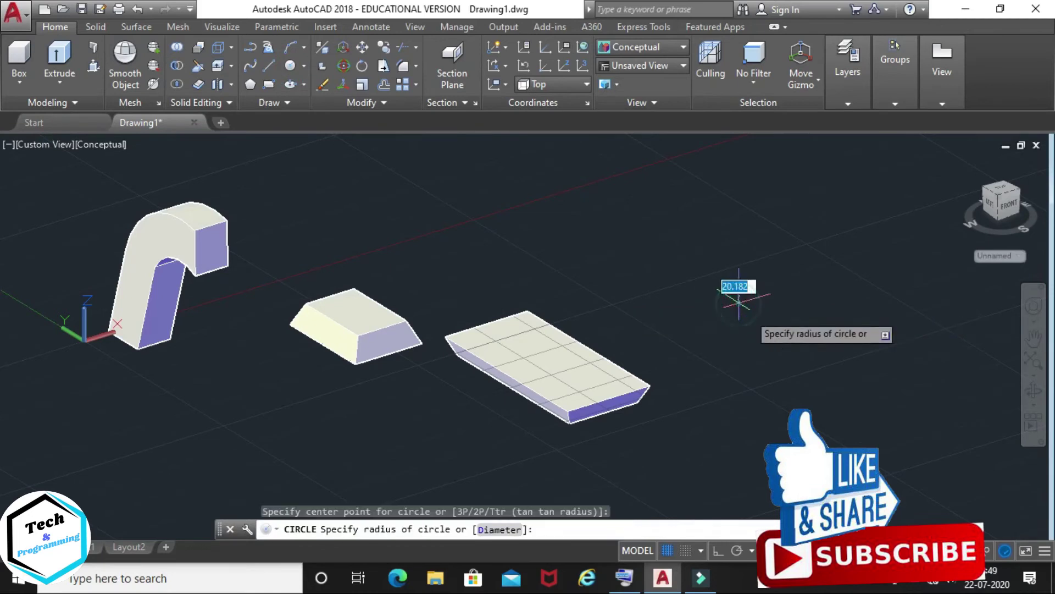
left_click(785, 346)
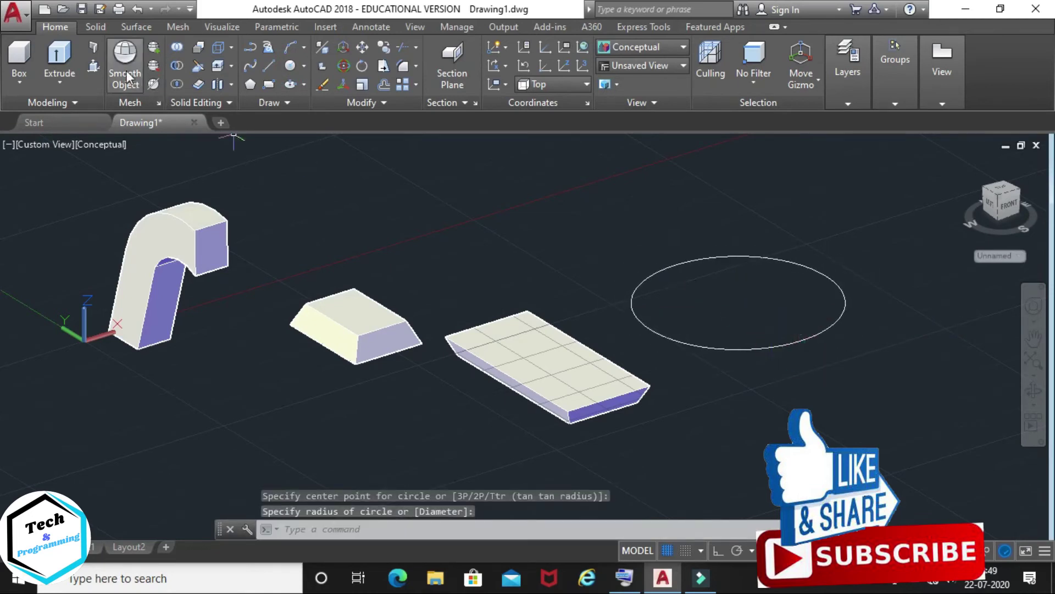
Step: Extrude the circle 600 high with a 47° taper angle
left_click(58, 55)
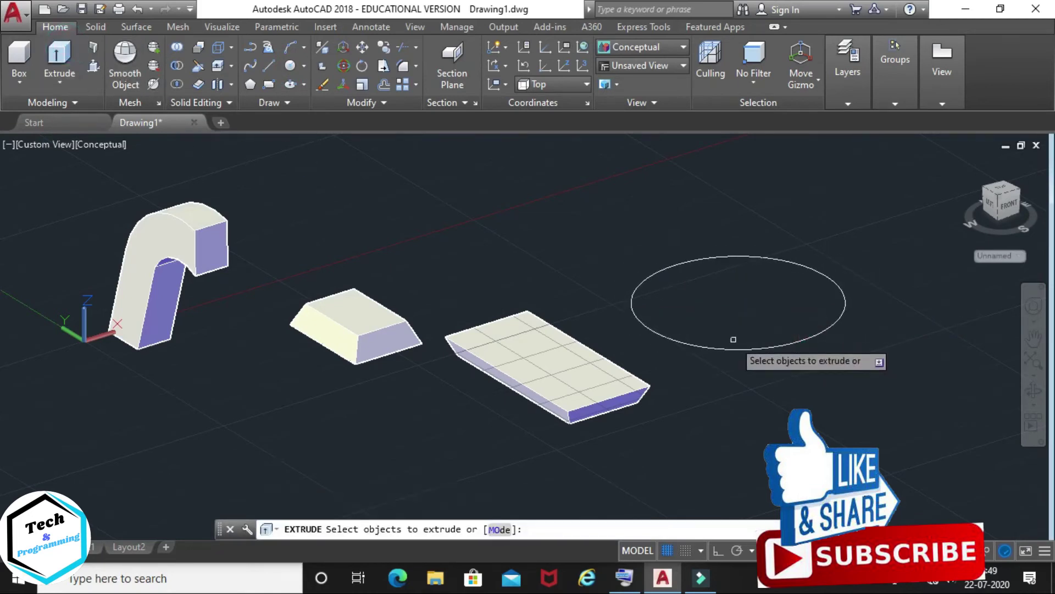
left_click(677, 263)
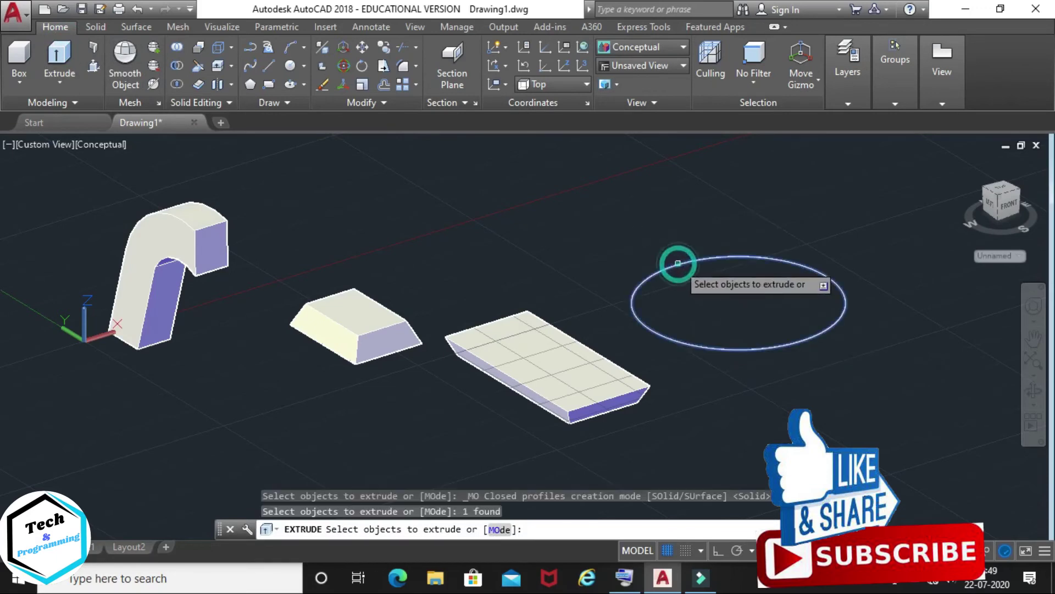
key("Return")
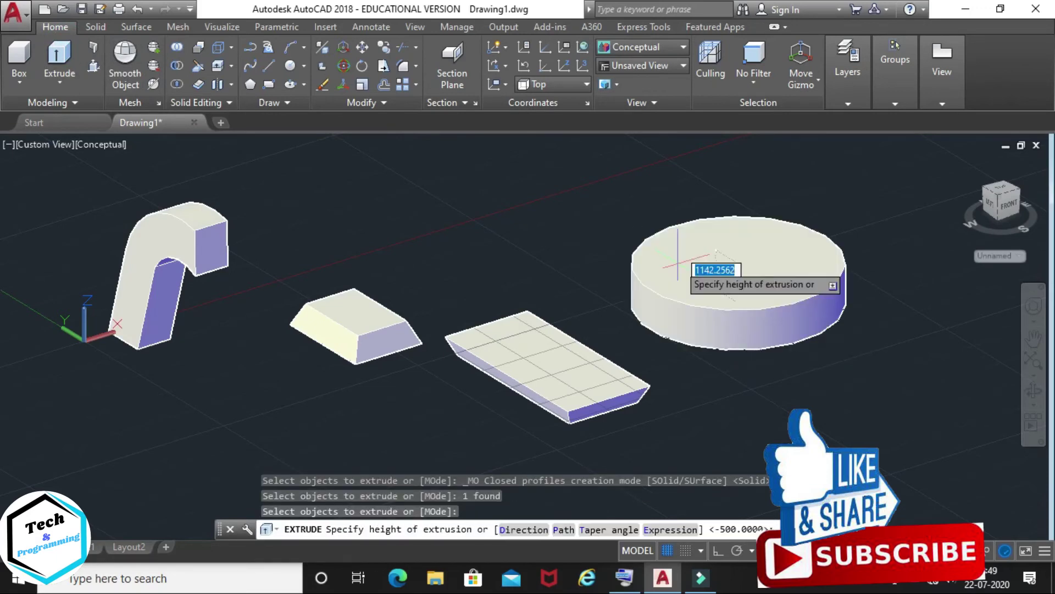
type("t")
key("Return")
type("47")
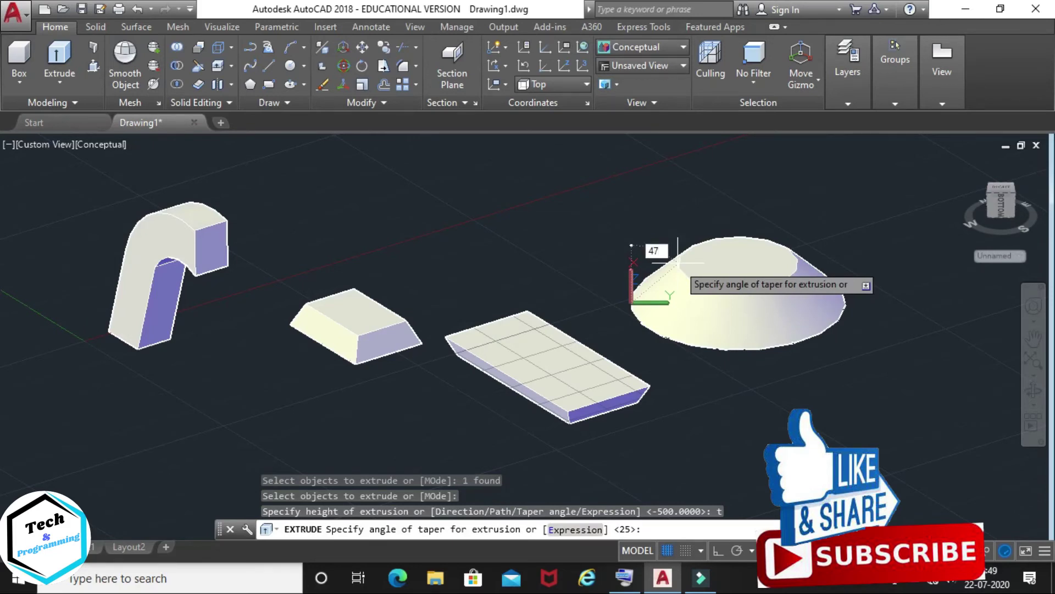
key("Return")
type("600")
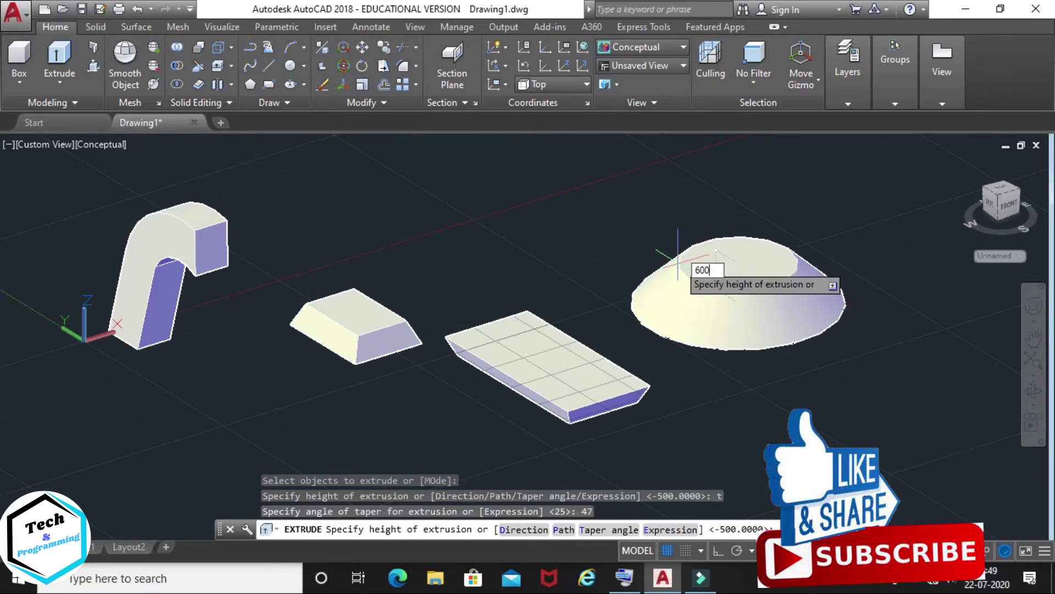
key("Return")
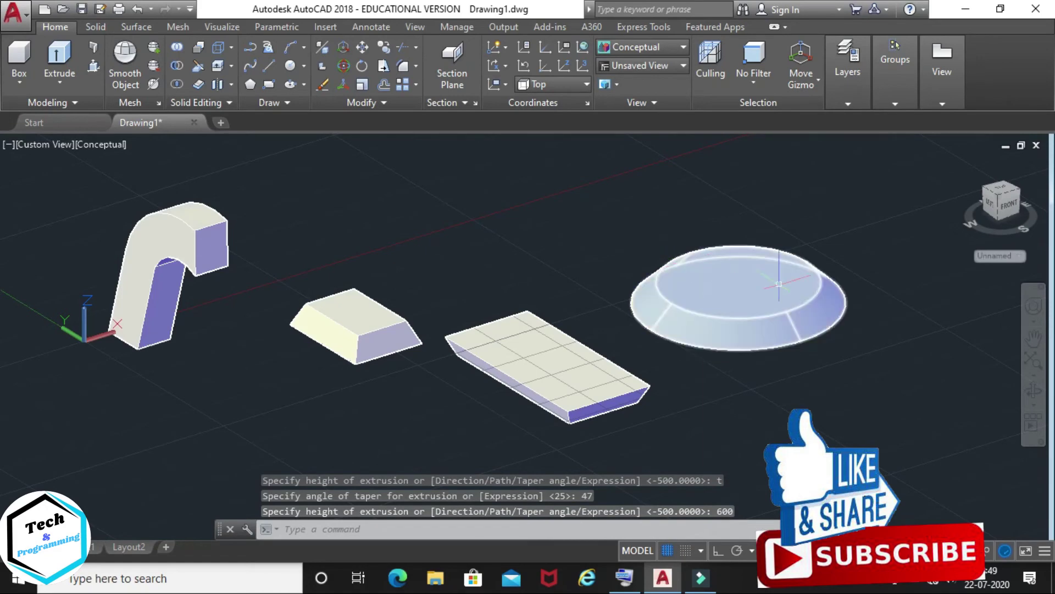
scroll(808, 288, "up", 5)
scroll(805, 317, "down", 4)
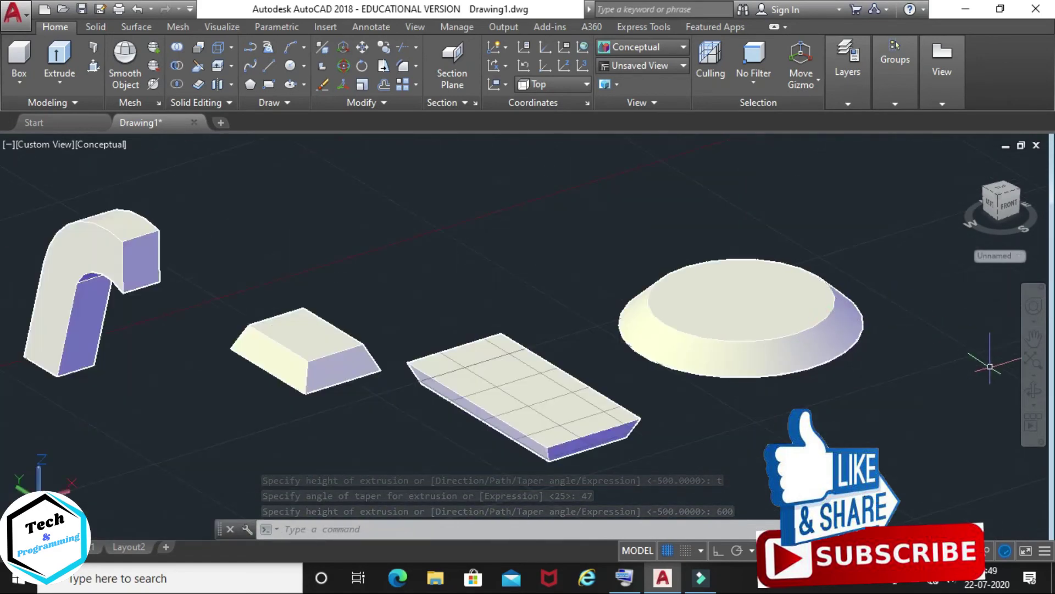
Step: Extrude the rightmost rectangle with the Expression option, entering the height 10+20+30*2
mouse_move(799, 342)
middle_mouse_down("shift")
mouse_move(767, 321)
mouse_move(825, 288)
mouse_move(813, 348)
middle_mouse_up("shift")
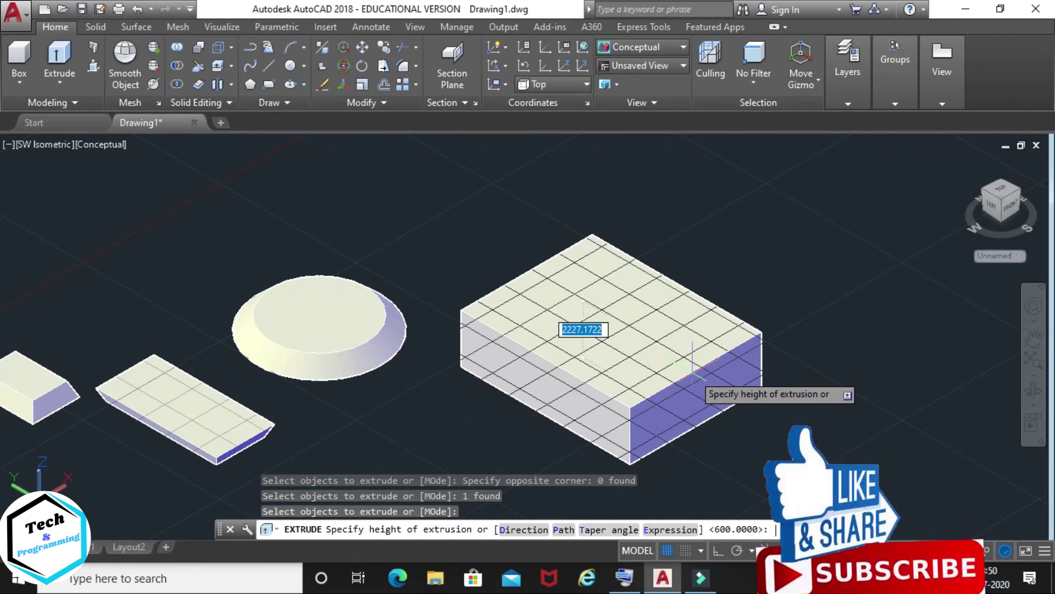
key("BackSpace")
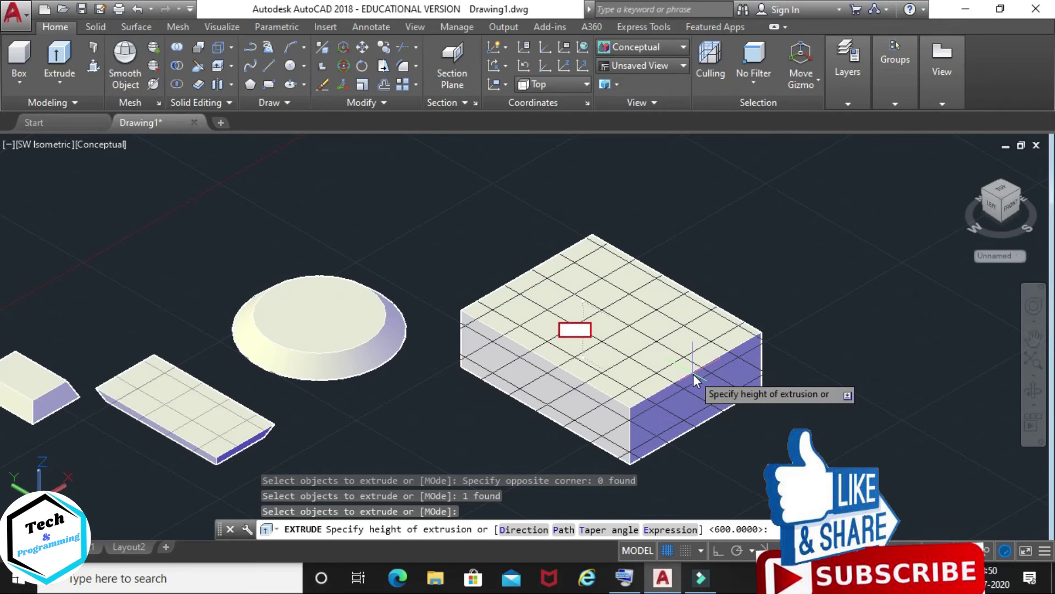
type("e")
key("Return")
type("10")
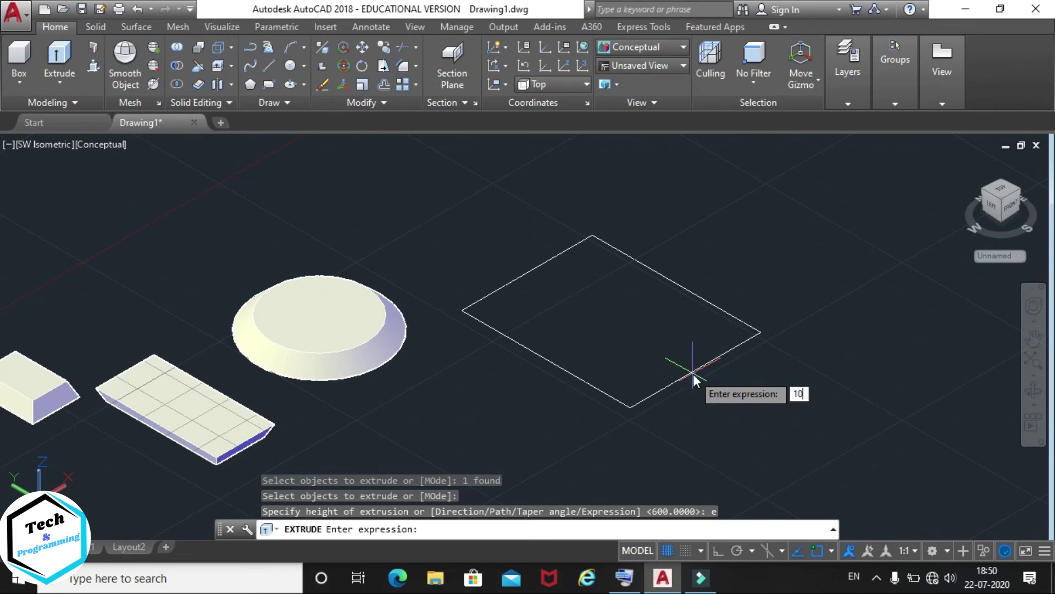
type("+20+")
type("30*")
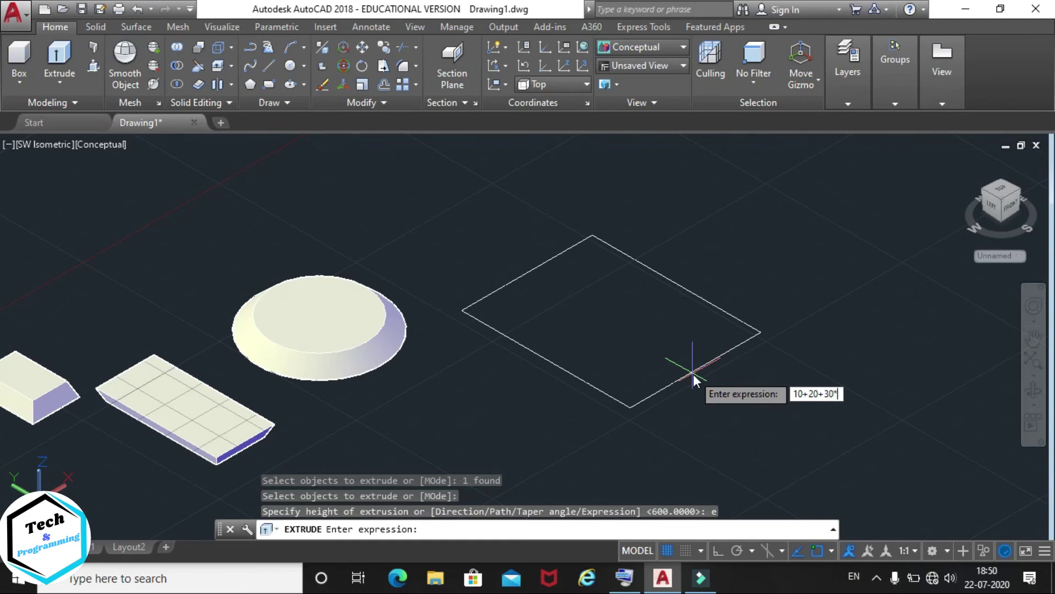
type("200")
Step: Apply the expression extrusion and orbit low to view the thin plate's edge
key("Return")
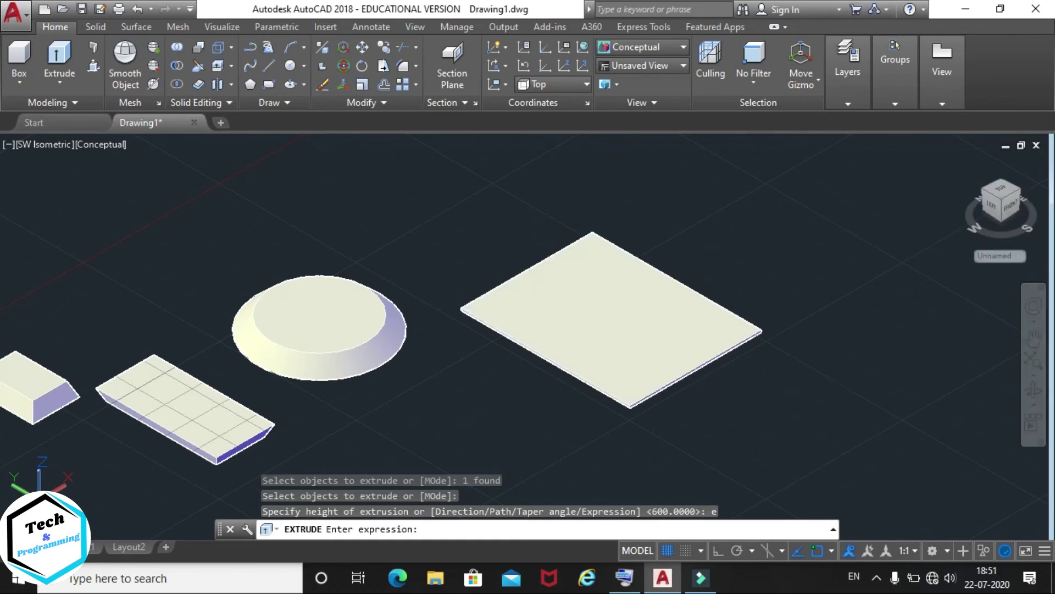
key("Return")
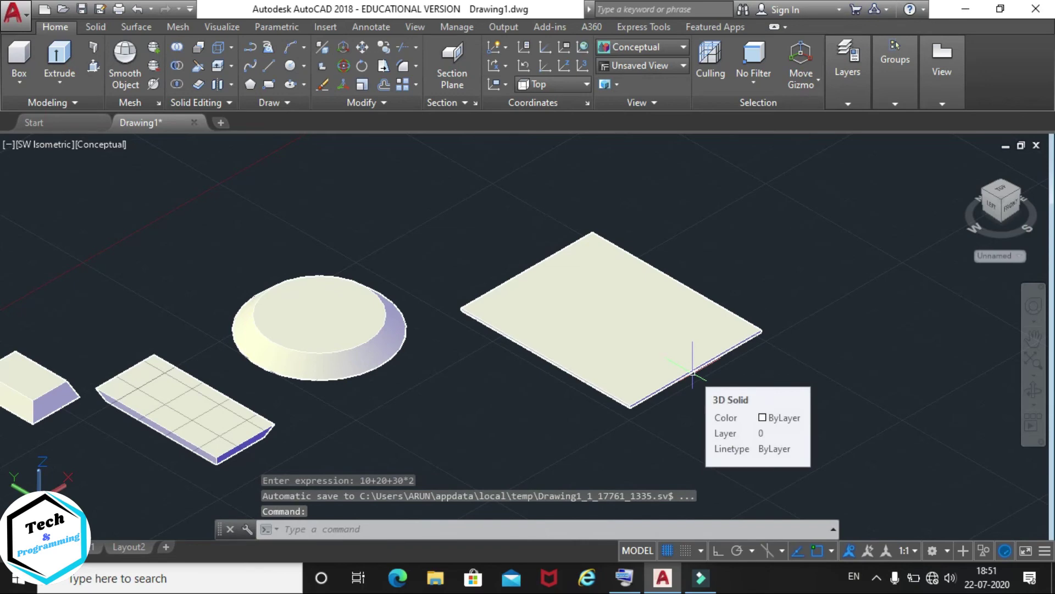
left_click(1034, 390)
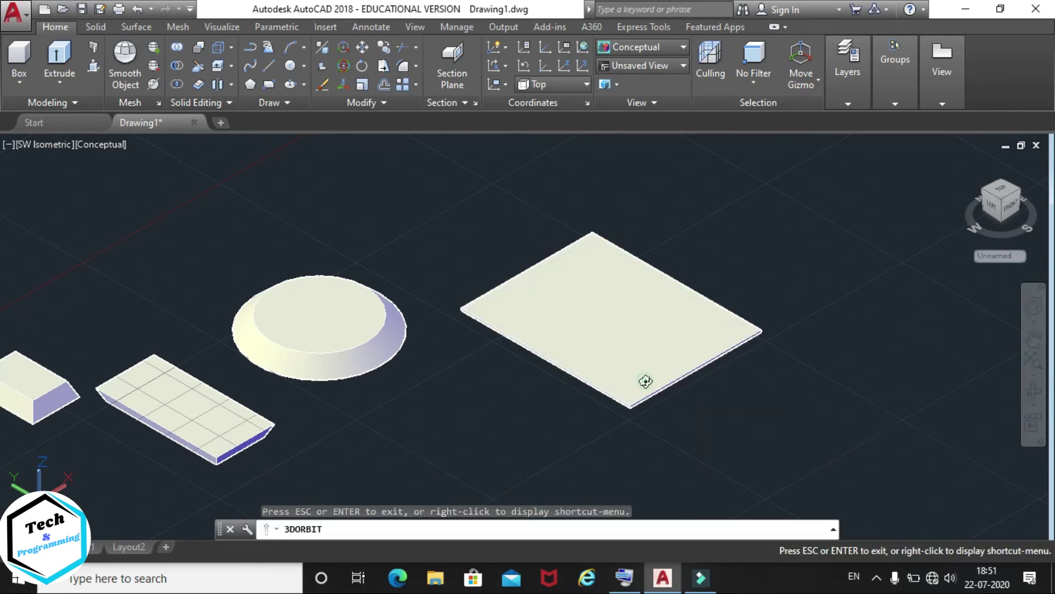
mouse_move(646, 381)
left_mouse_down()
mouse_move(620, 386)
mouse_move(611, 412)
mouse_move(628, 348)
left_mouse_up()
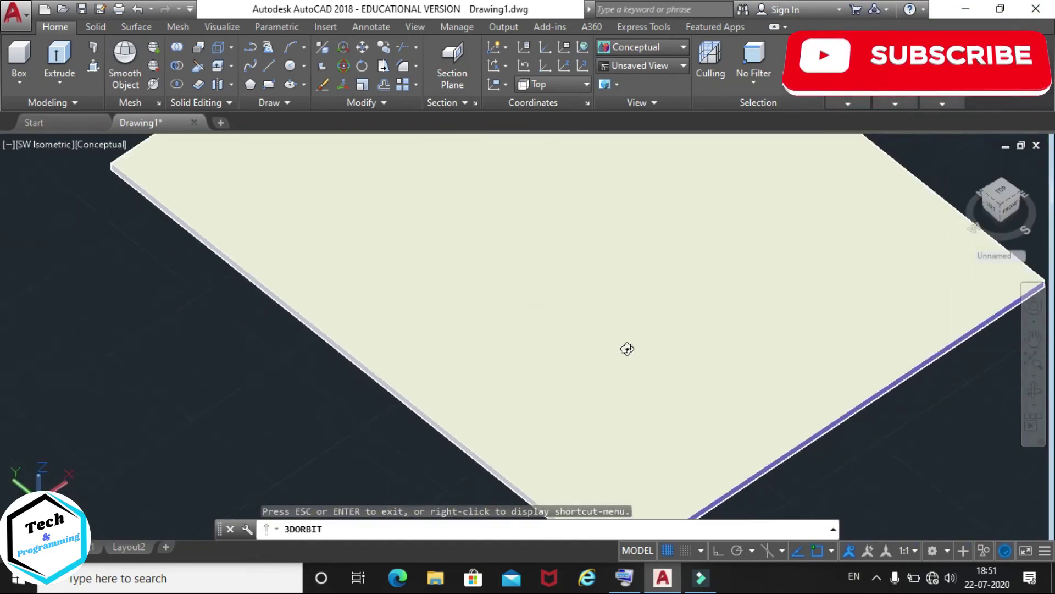
scroll(635, 330, "down", 2)
scroll(627, 344, "down", 2)
scroll(627, 344, "down", 3)
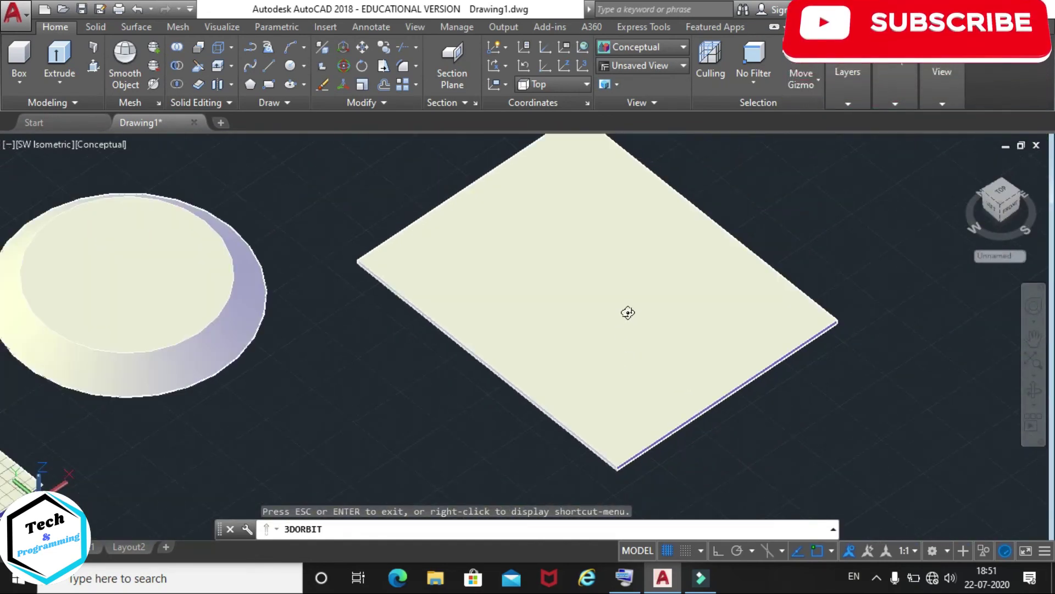
key("Escape")
Step: Confirm the plate's Height of 90 in Quick Properties, then zoom out over the row
left_click(616, 282)
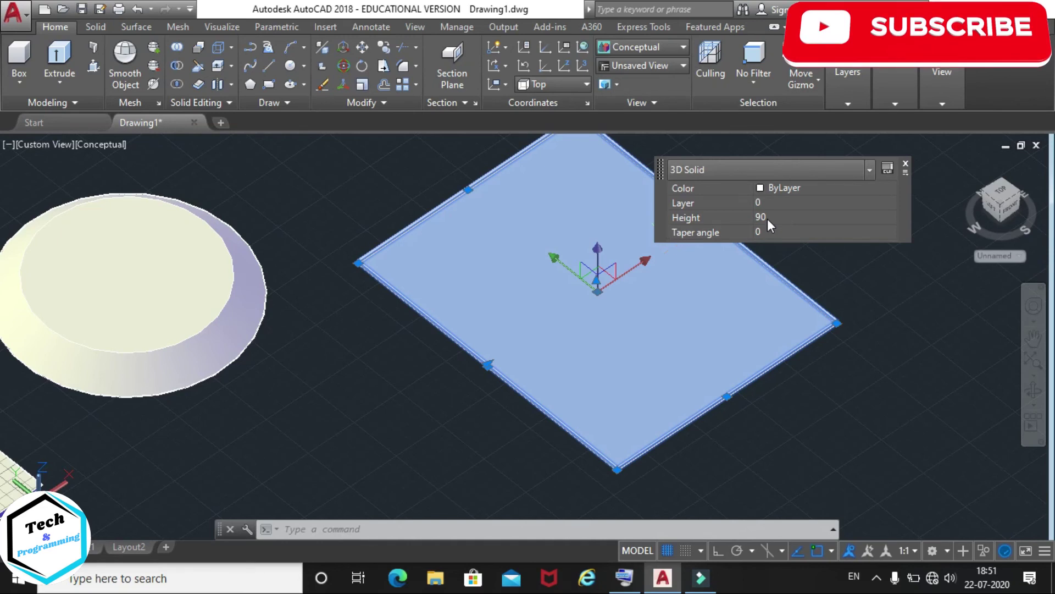
key("Escape")
scroll(770, 275, "down", 4)
scroll(768, 284, "down", 4)
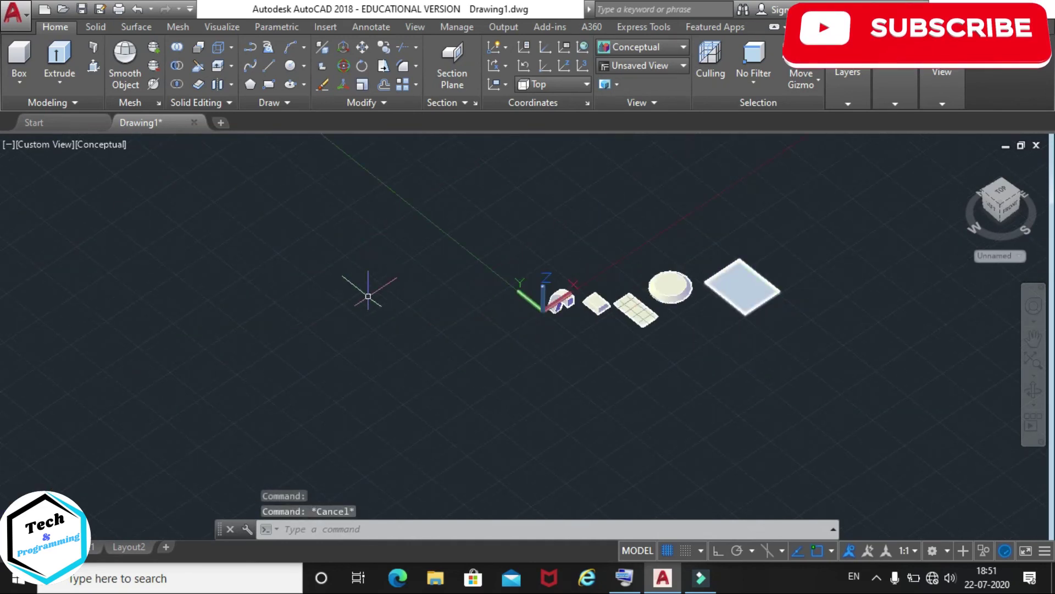
Step: Draw a new rectangle to the left of the row of solids
left_click(265, 86)
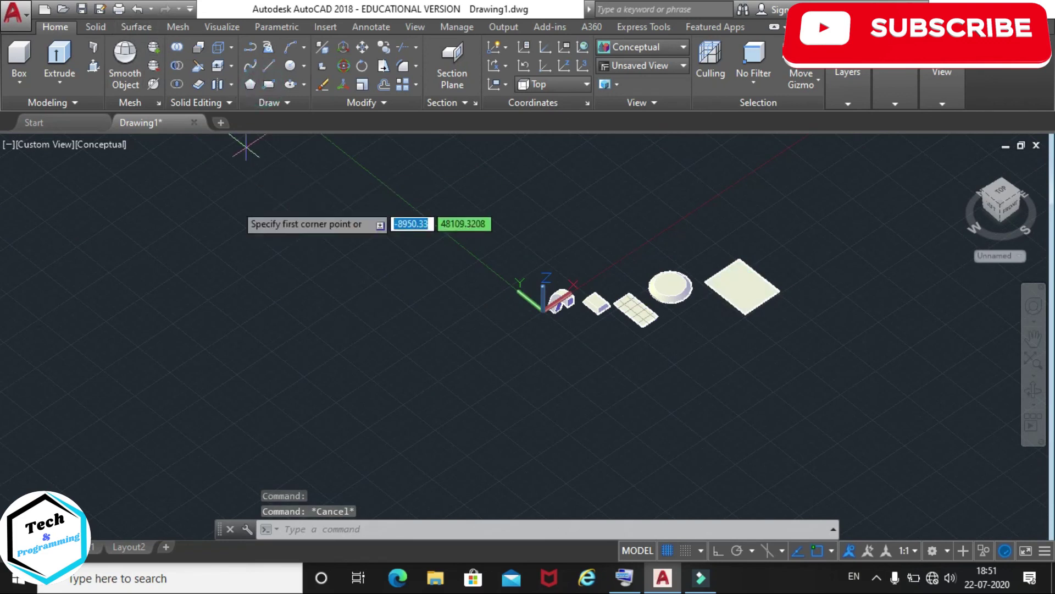
left_click(152, 279)
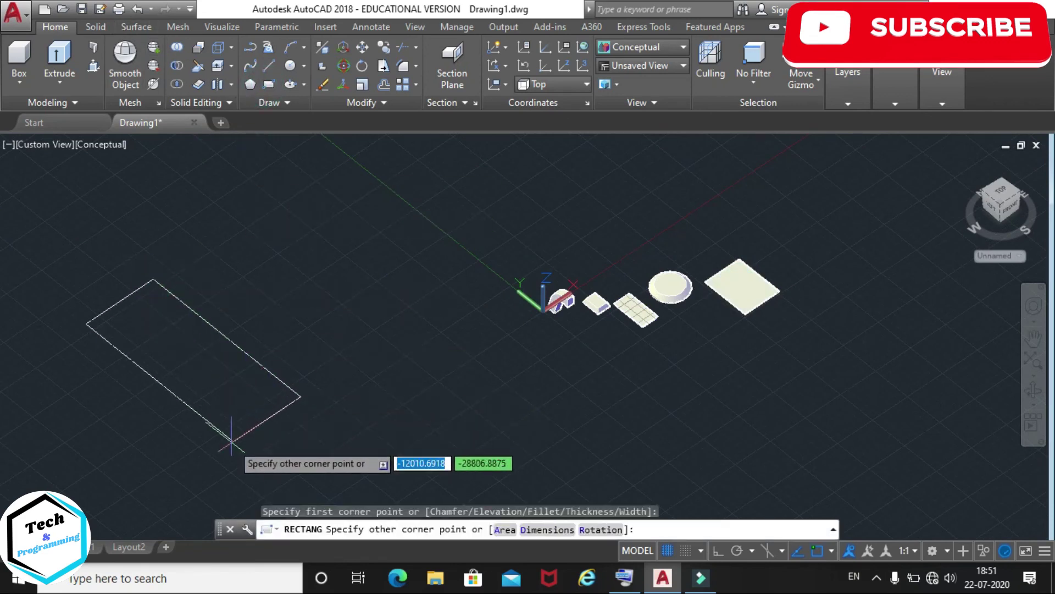
left_click(219, 454)
Step: Extrude the new rectangle using the Expression option with height 10+20+200
left_click(63, 57)
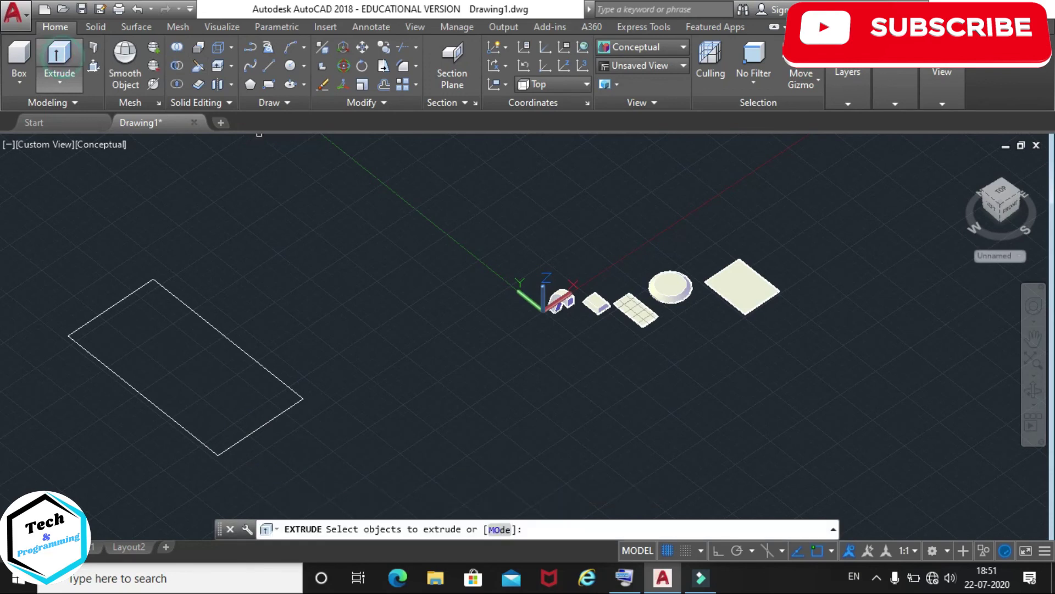
left_click(122, 298)
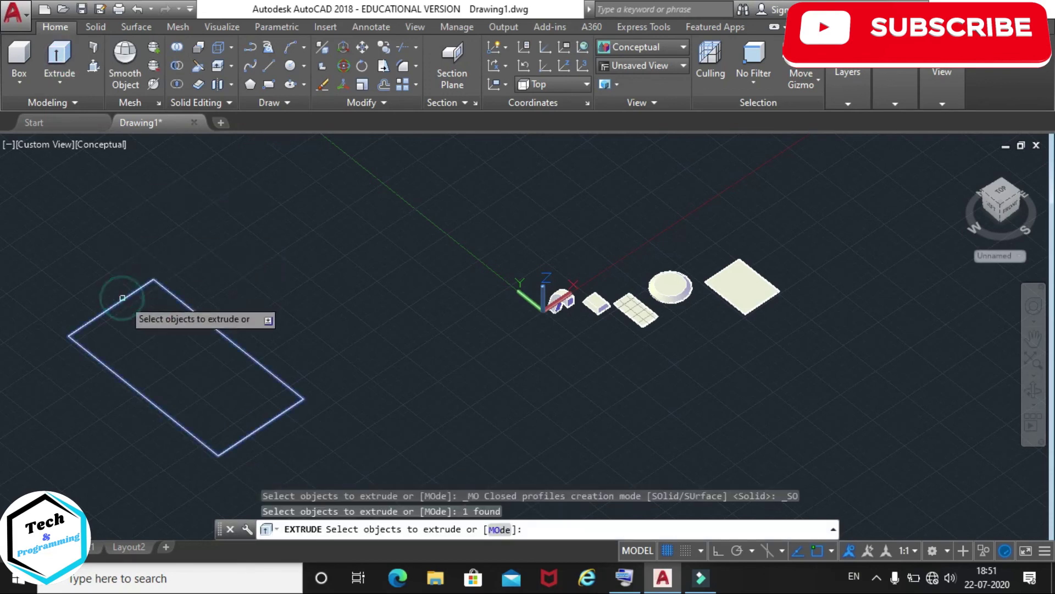
key("Return")
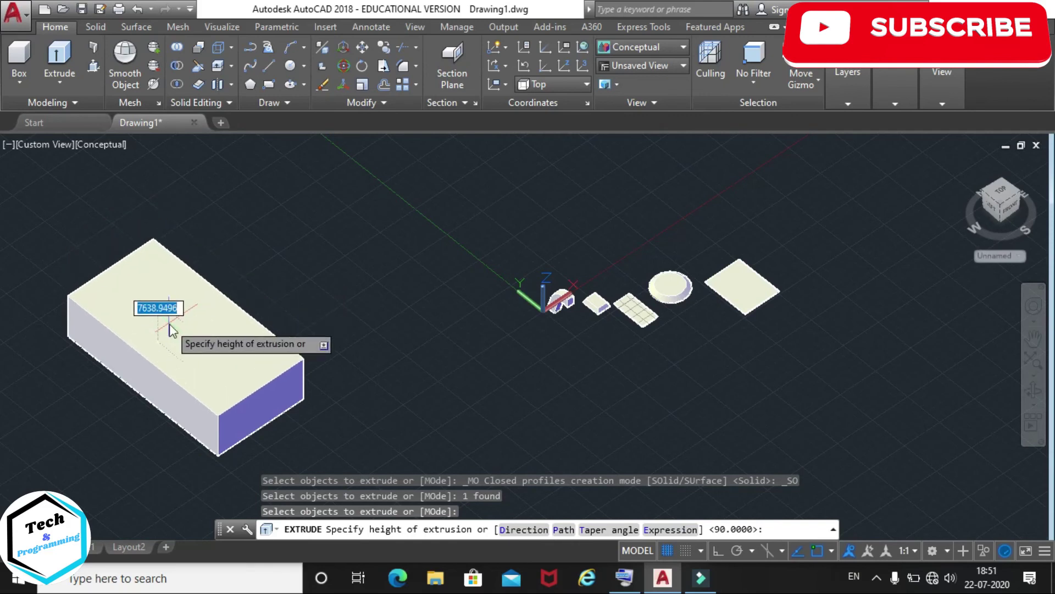
type("e")
key("Return")
type("10+")
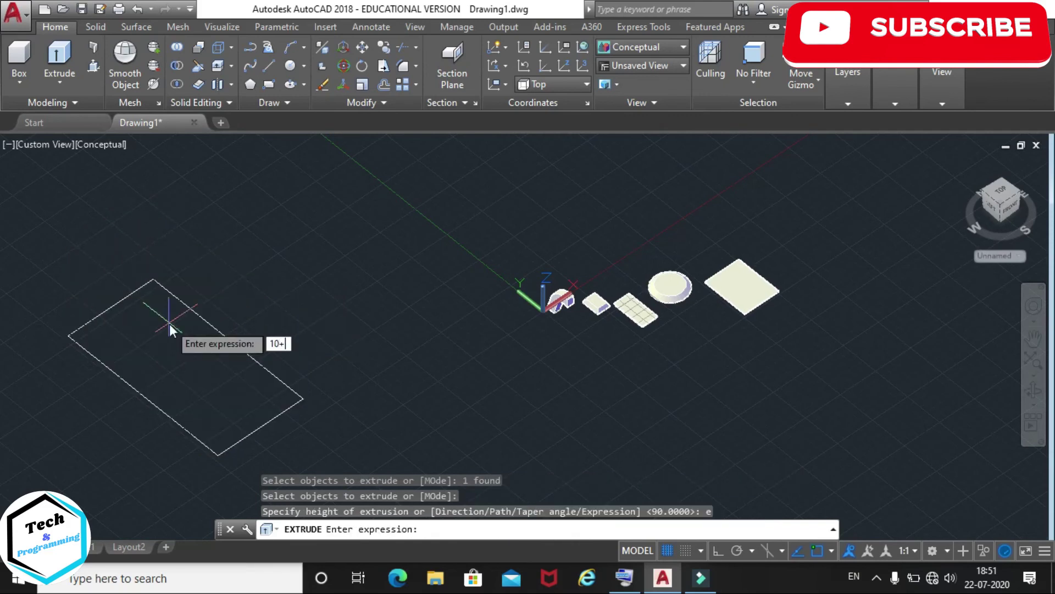
type("20")
type("+")
type("2")
type("00")
key("Return")
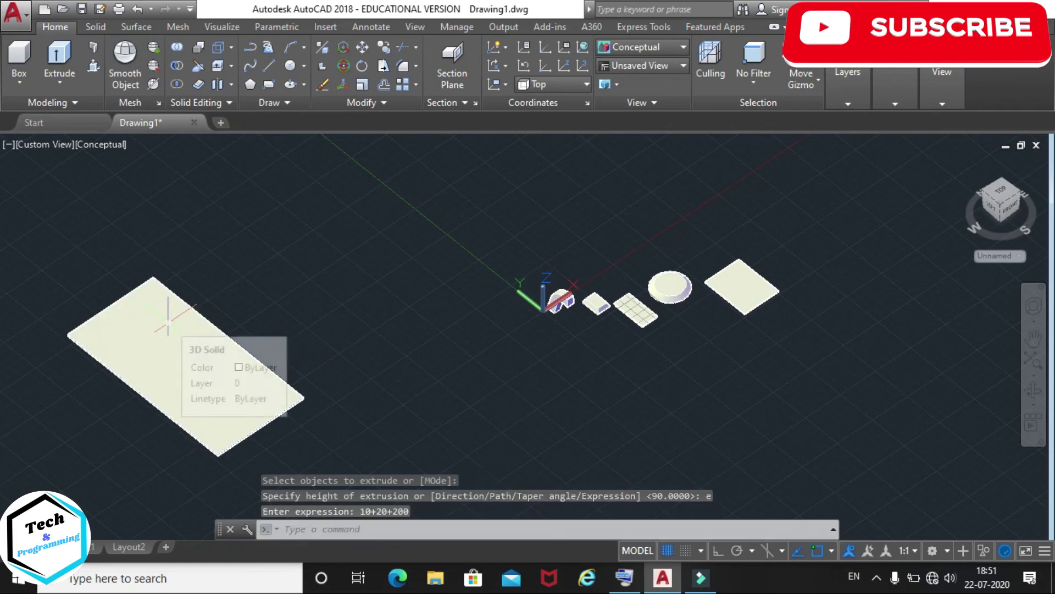
Step: Check the slab's Height of 230 in Quick Properties, then zoom back out
scroll(222, 481, "up", 3)
scroll(219, 361, "up", 4)
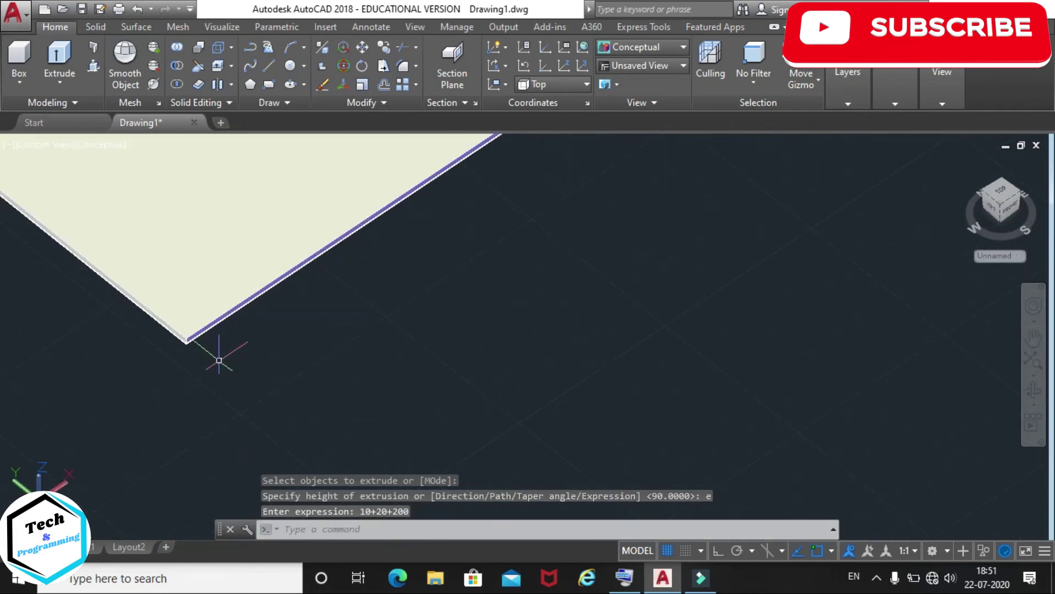
left_click(194, 269)
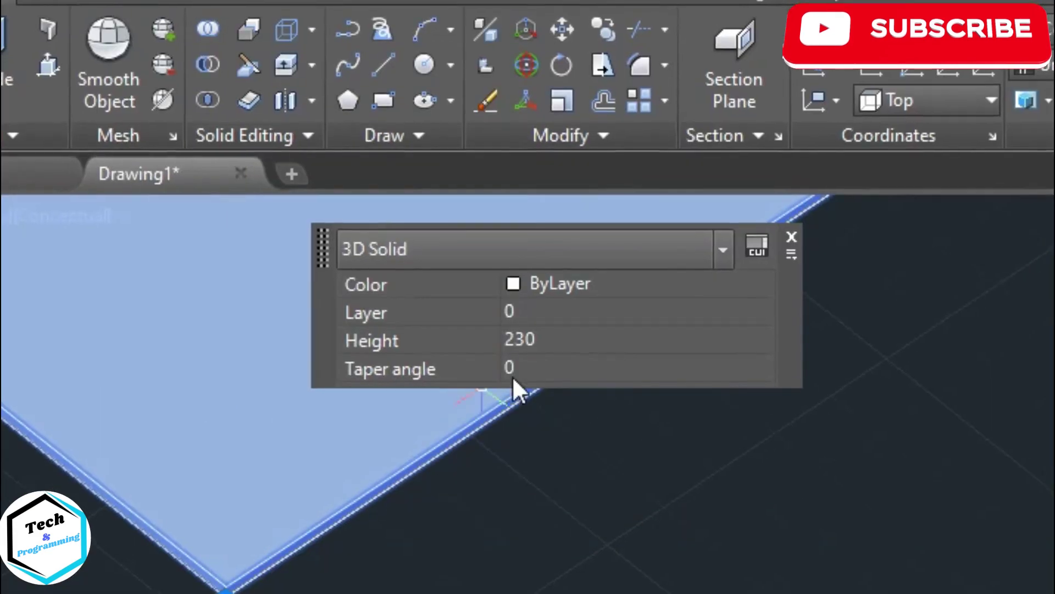
left_click(530, 340)
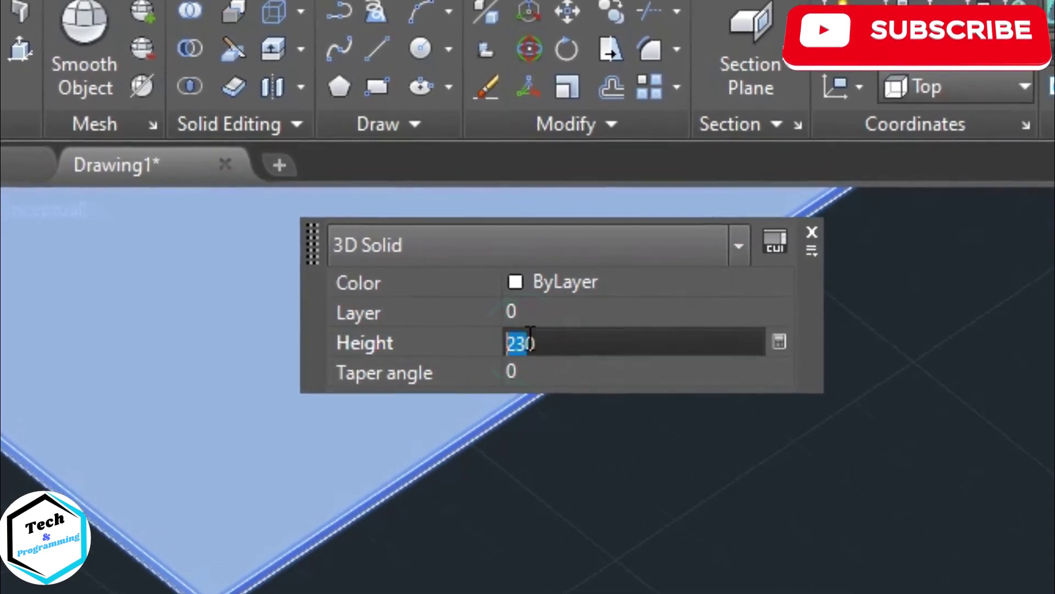
double_click(530, 342)
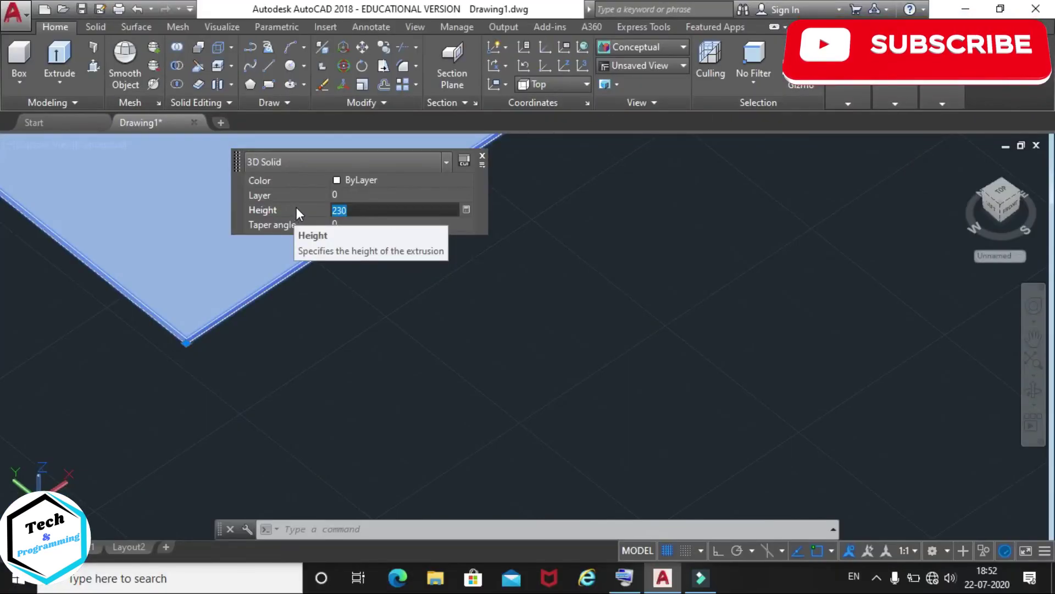
left_click(482, 156)
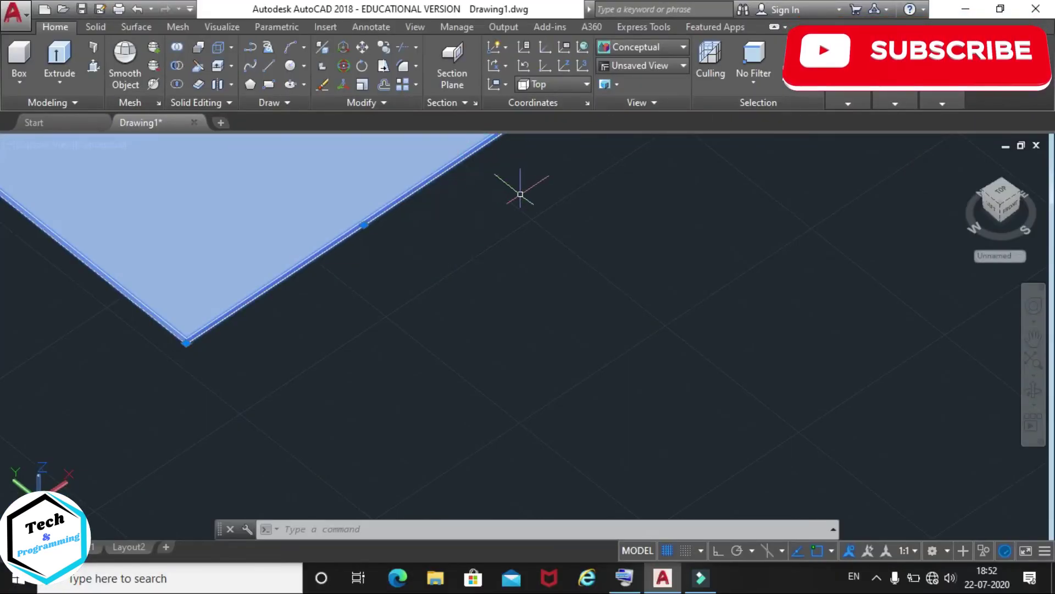
scroll(520, 194, "down", 2)
scroll(495, 264, "down", 3)
scroll(482, 287, "down", 1)
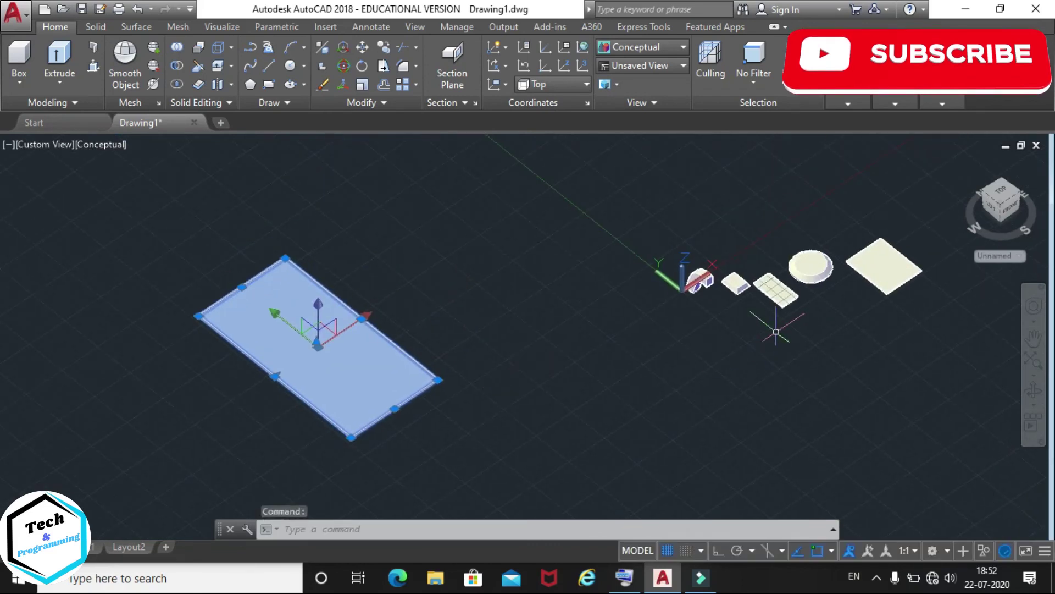
scroll(819, 259, "up", 4)
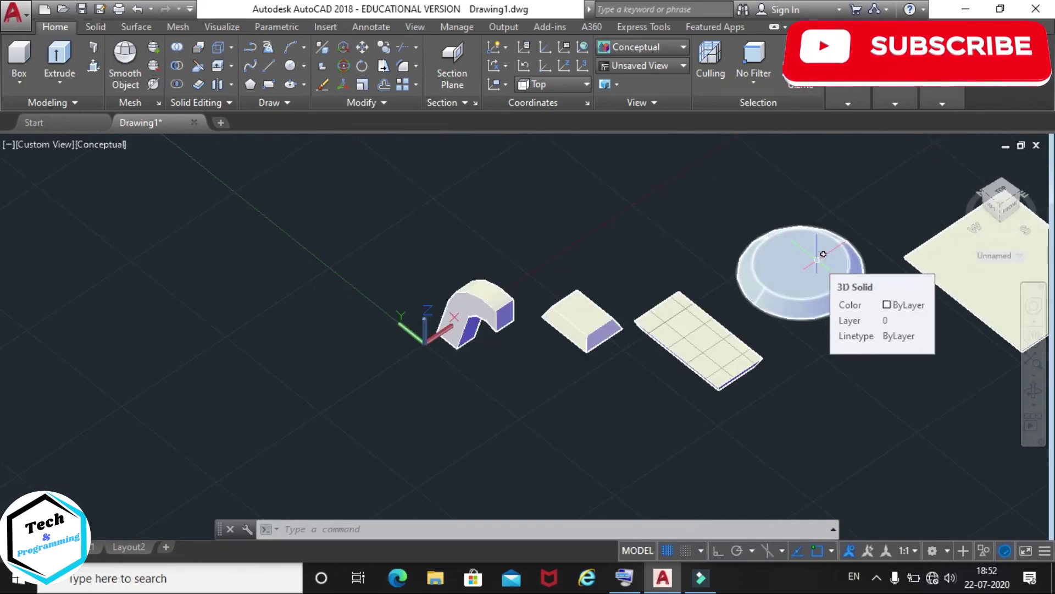